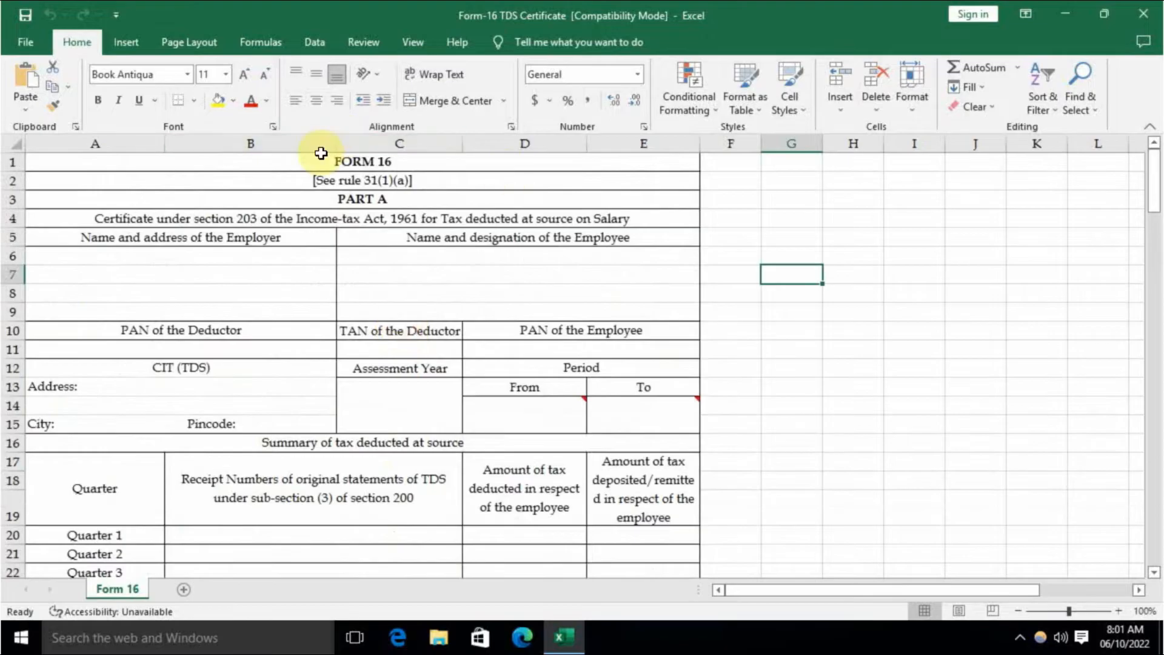
Review the blank Form 16 template from Part A through Part B, the verification section and the notes.
scroll(390, 384, "down", 8)
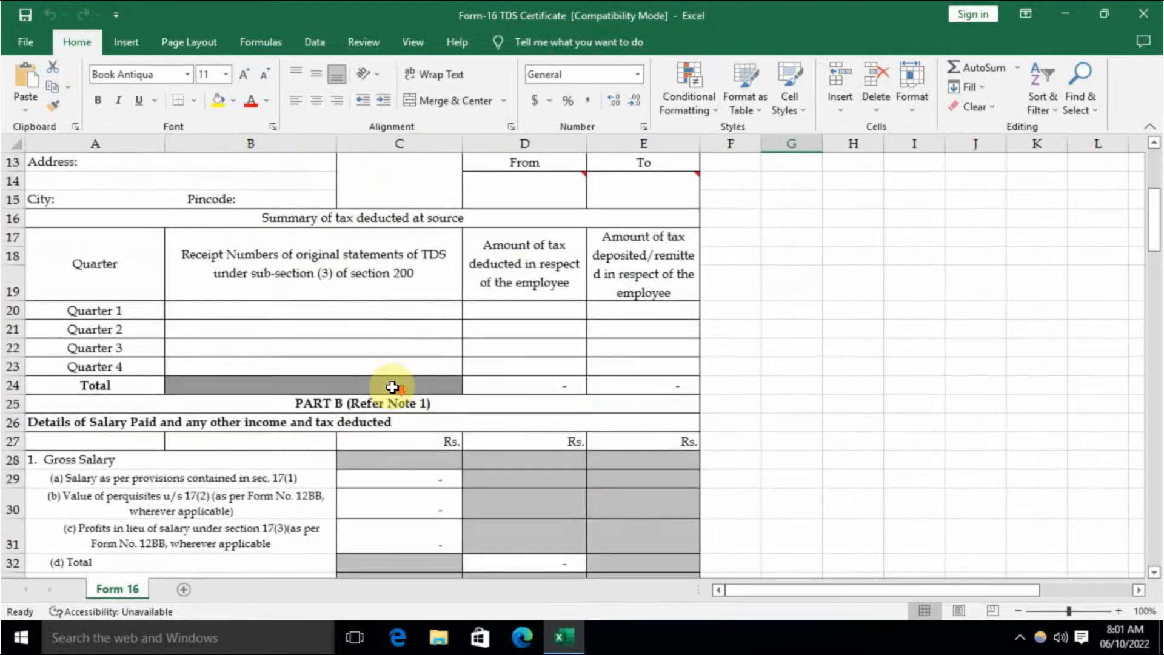
scroll(389, 384, "up", 3)
scroll(371, 382, "down", 20)
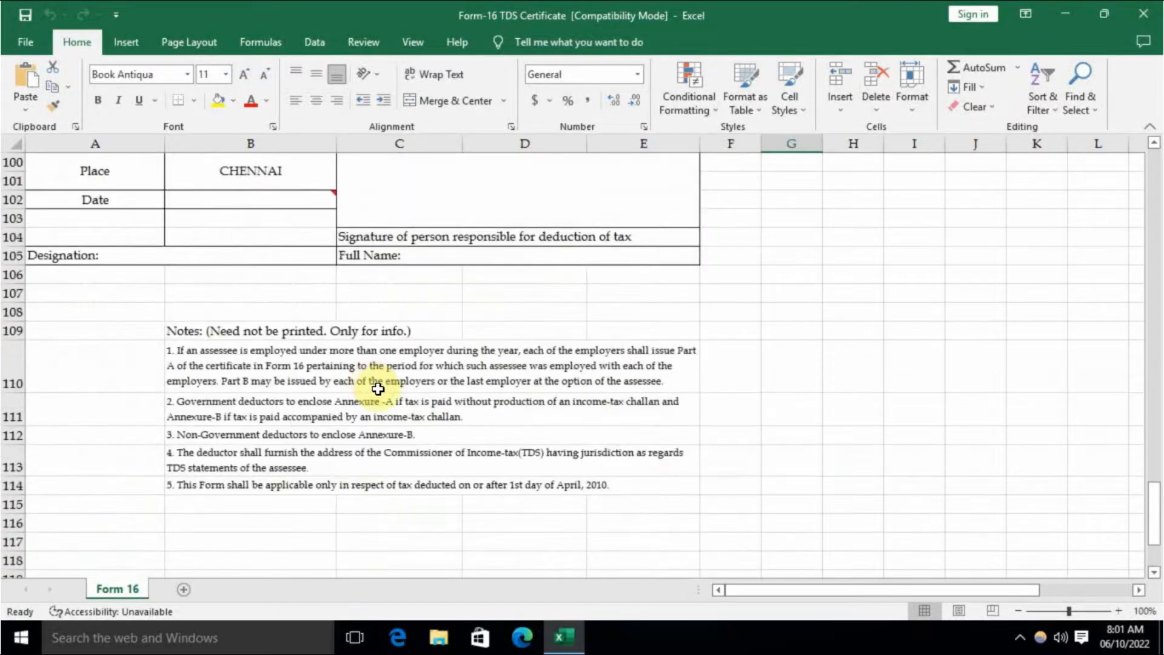
scroll(532, 462, "up", 17)
scroll(741, 439, "up", 16)
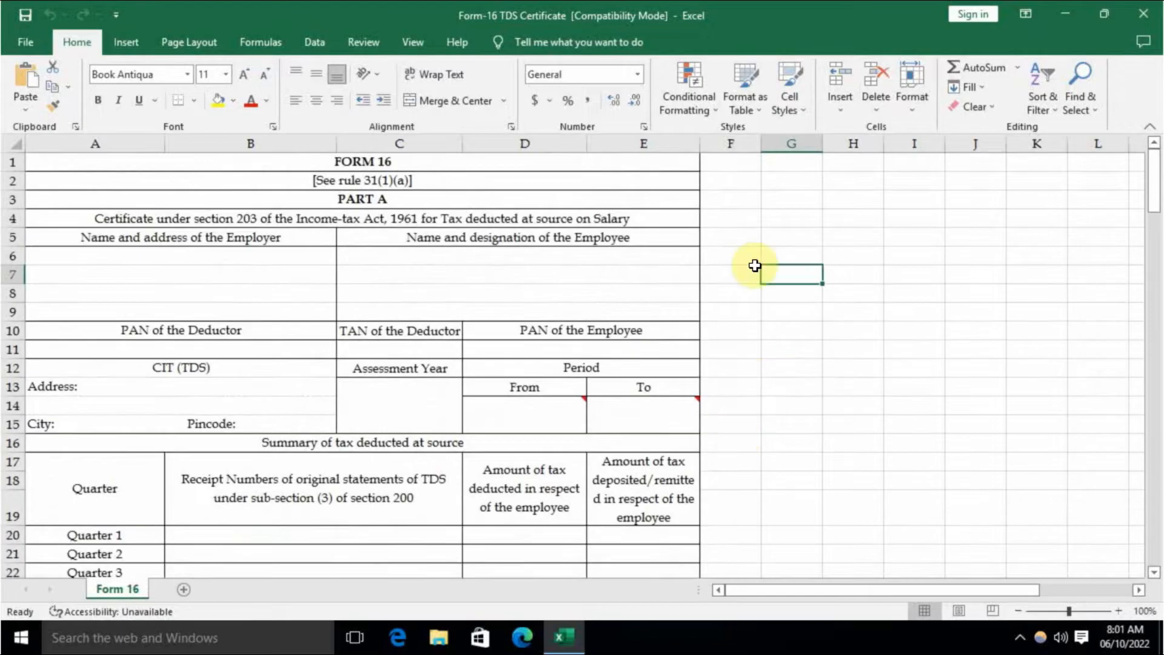
left_click(735, 177)
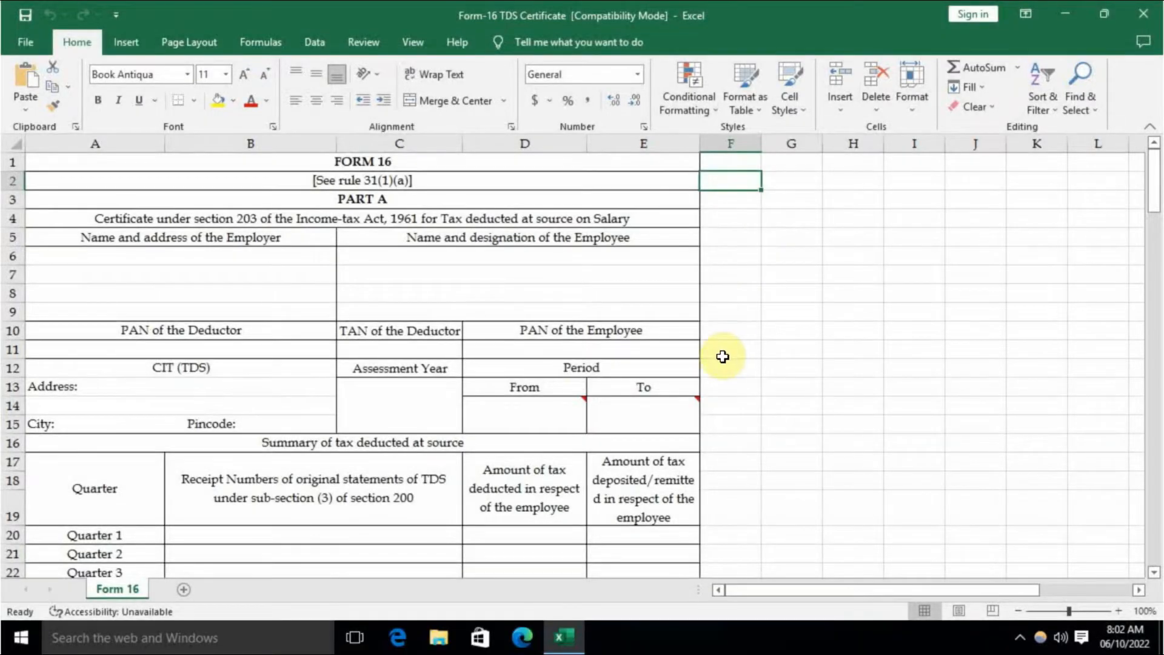
scroll(723, 356, "down", 10)
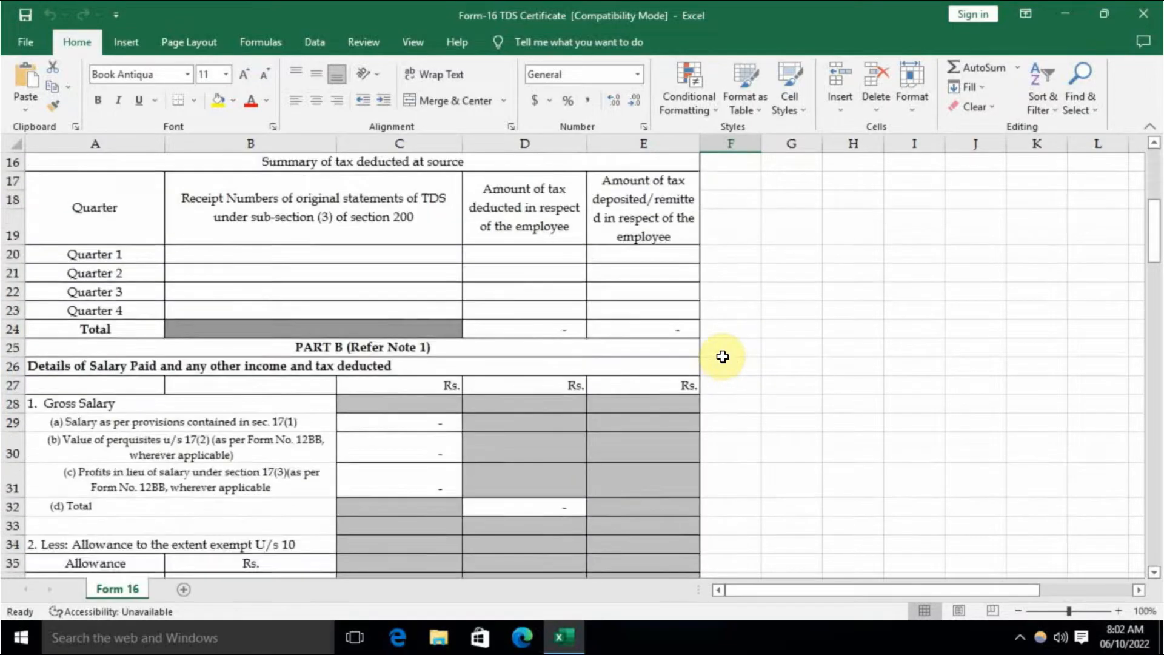
scroll(723, 356, "up", 5)
scroll(722, 357, "up", 5)
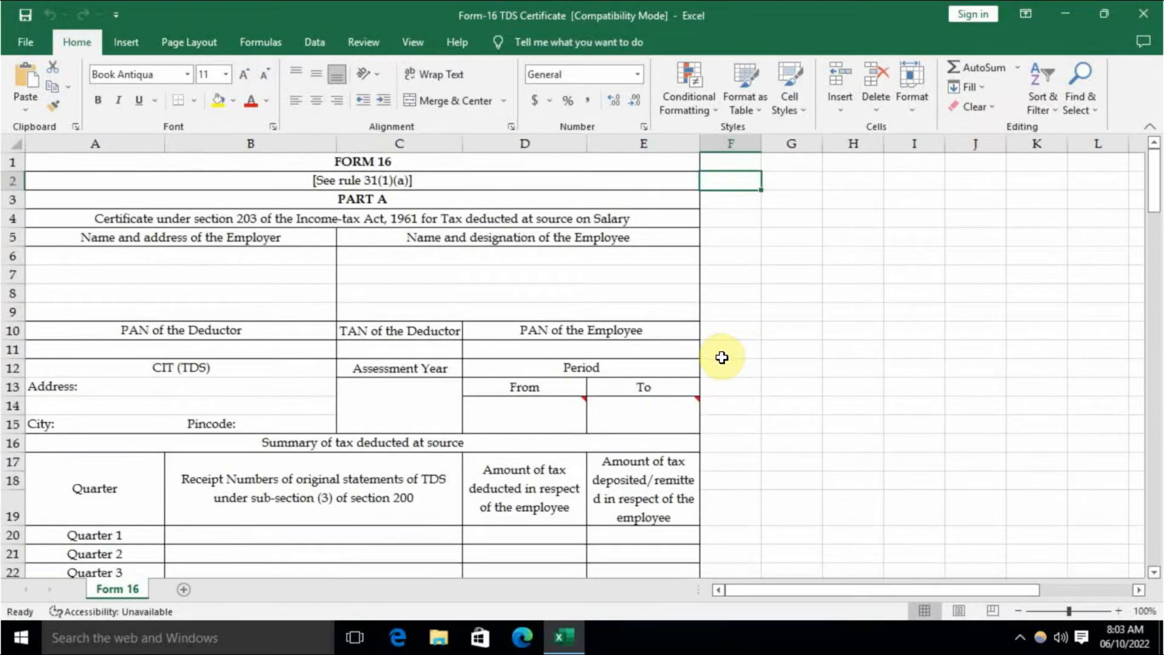
scroll(722, 357, "down", 20)
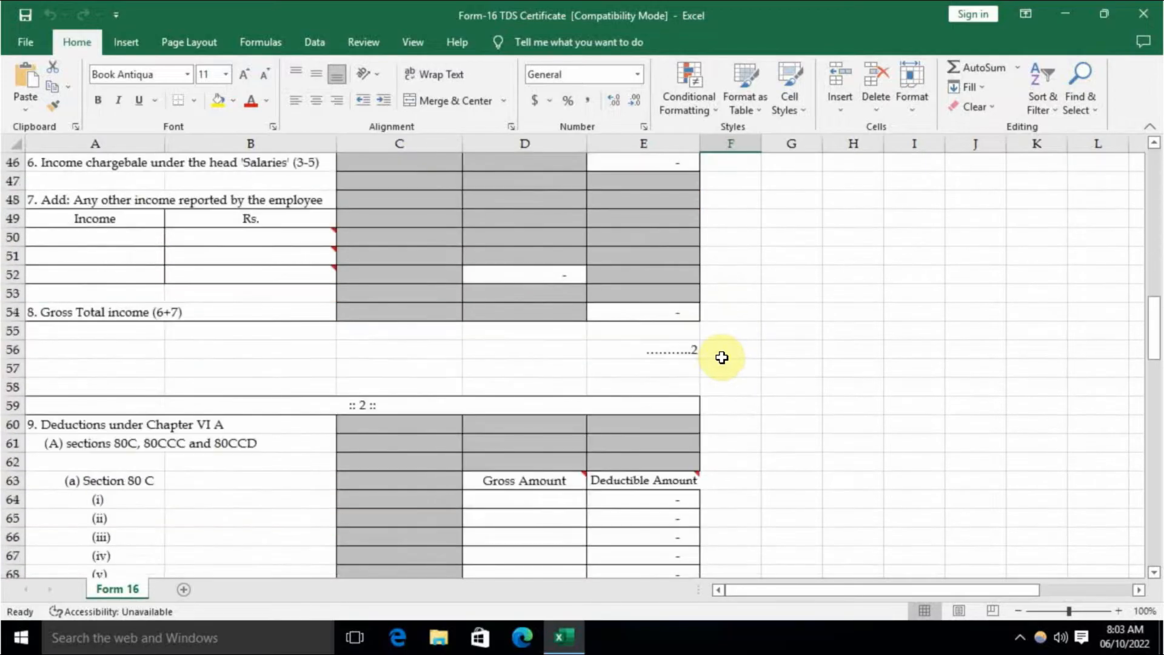
scroll(721, 357, "down", 10)
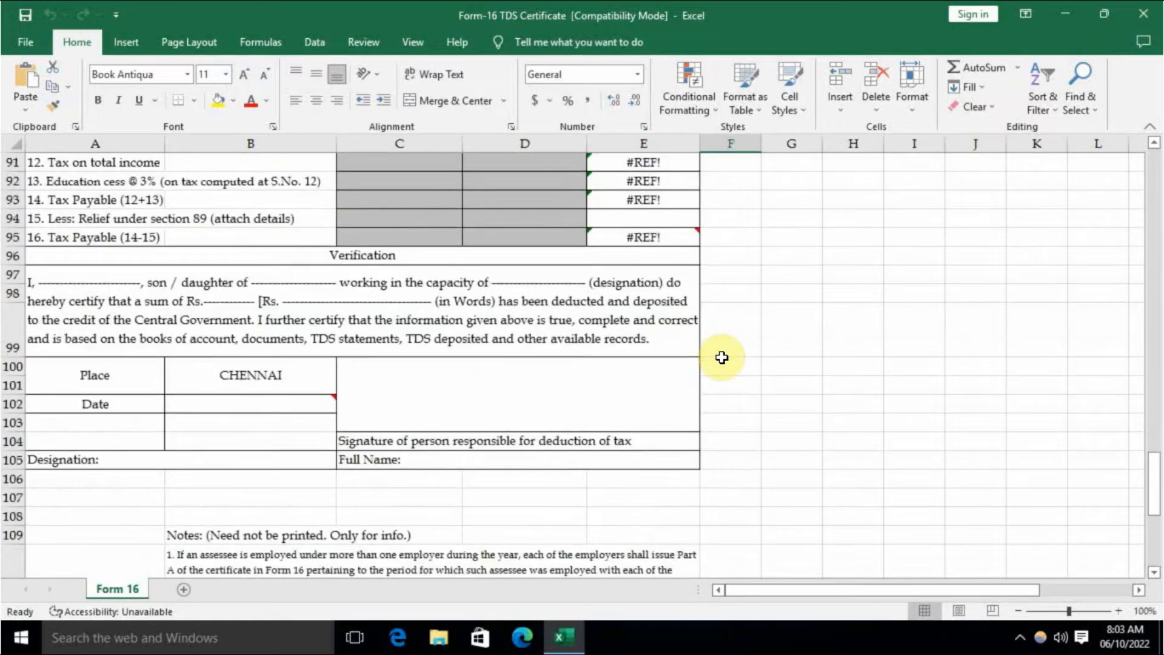
scroll(721, 358, "down", 3)
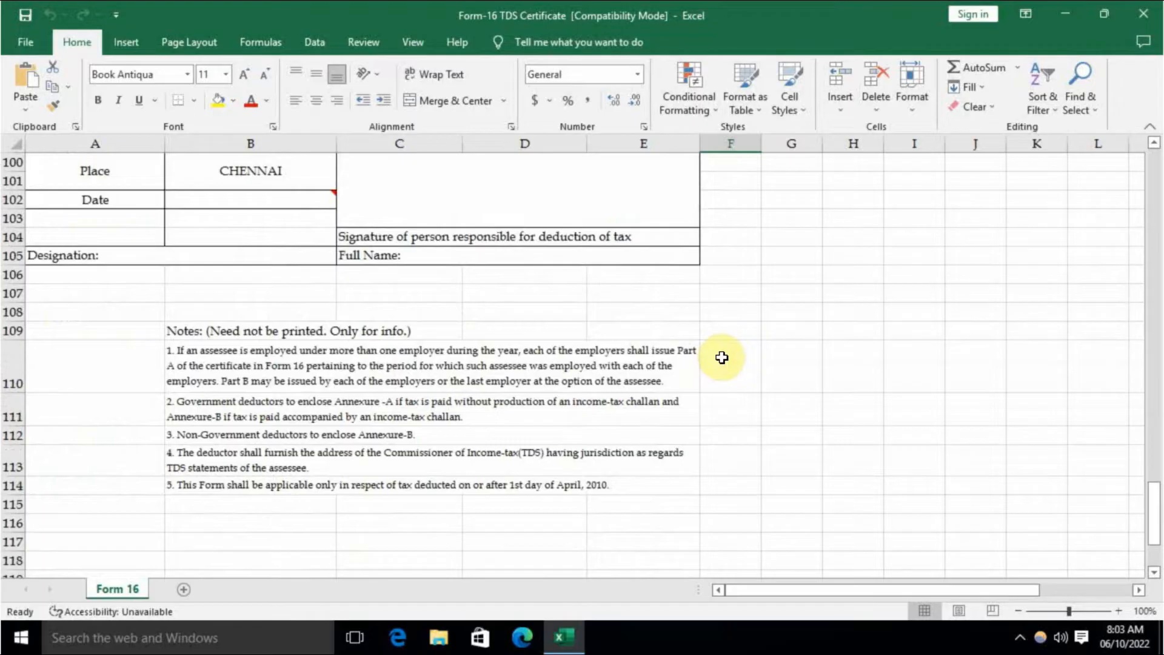
scroll(721, 358, "up", 20)
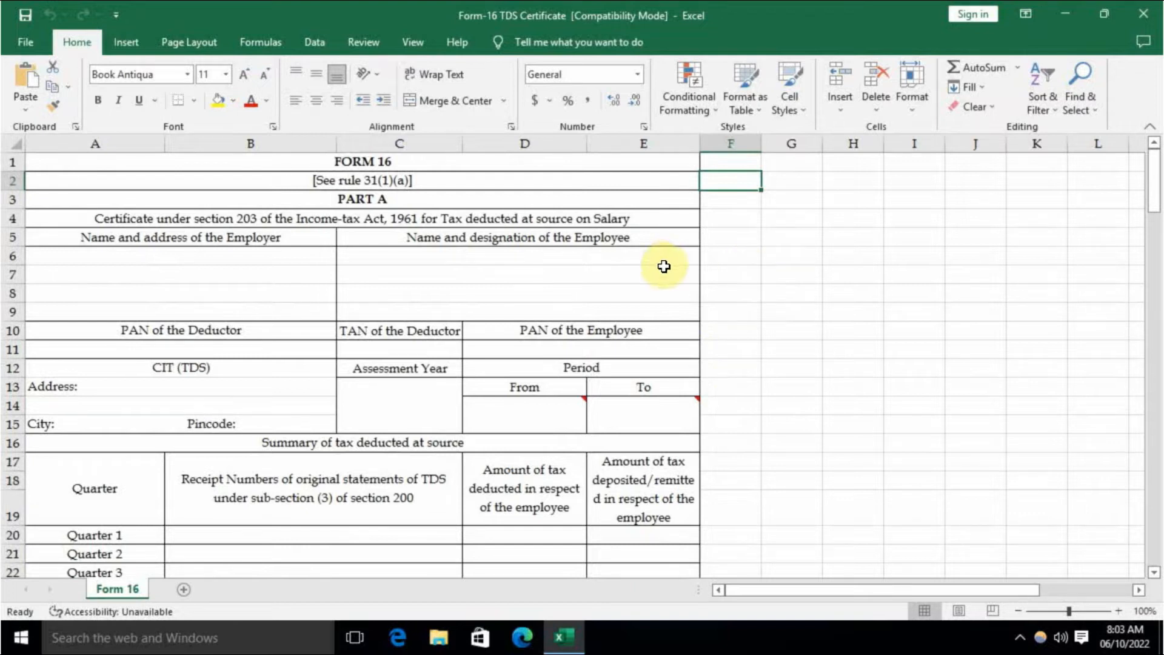
left_click(340, 161)
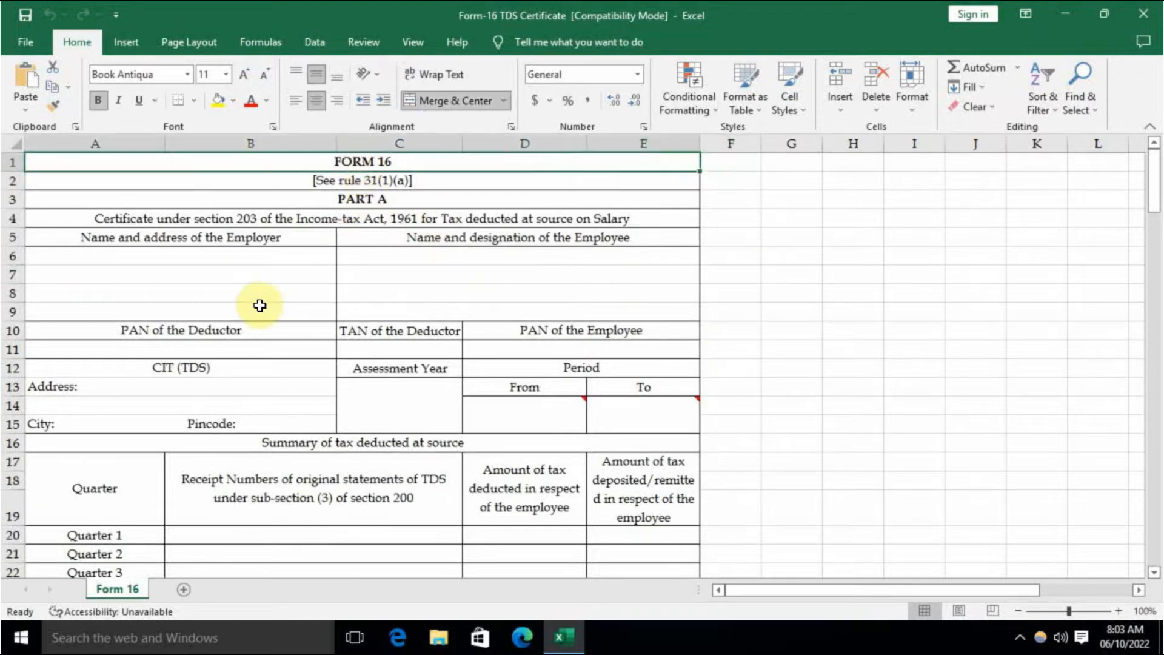
Fill in the employer details with the name Abc ltd and the address Noida on the line below.
left_click(262, 259)
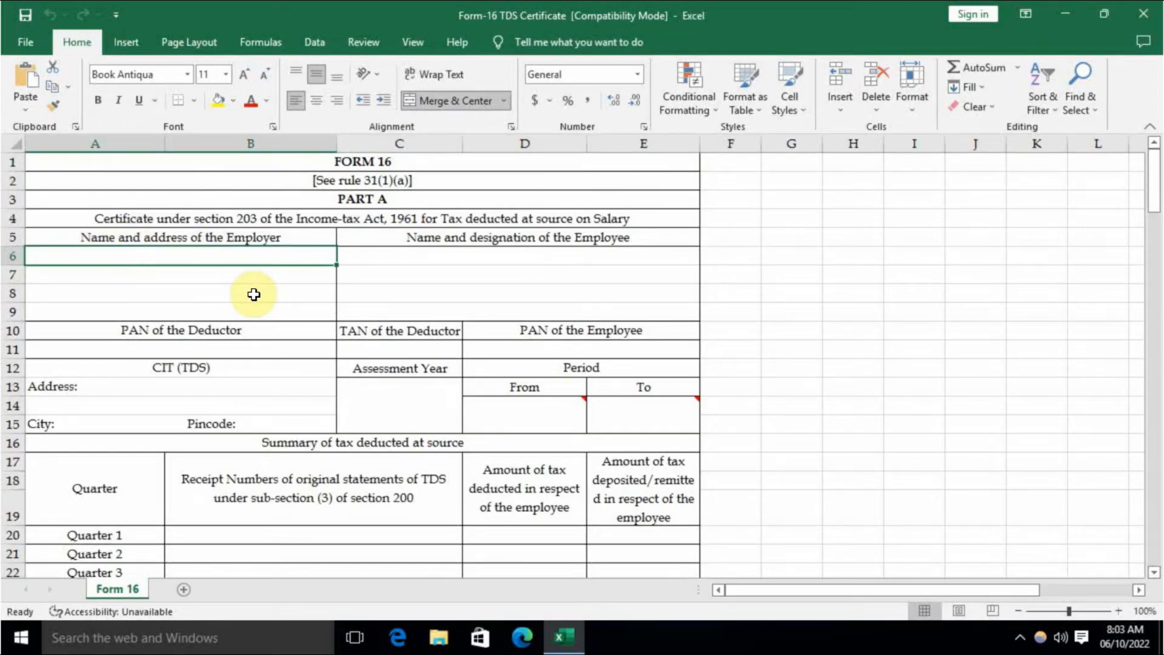
type("An")
key("BackSpace")
type("bc ltd")
key("Return")
key("Up")
key("Down")
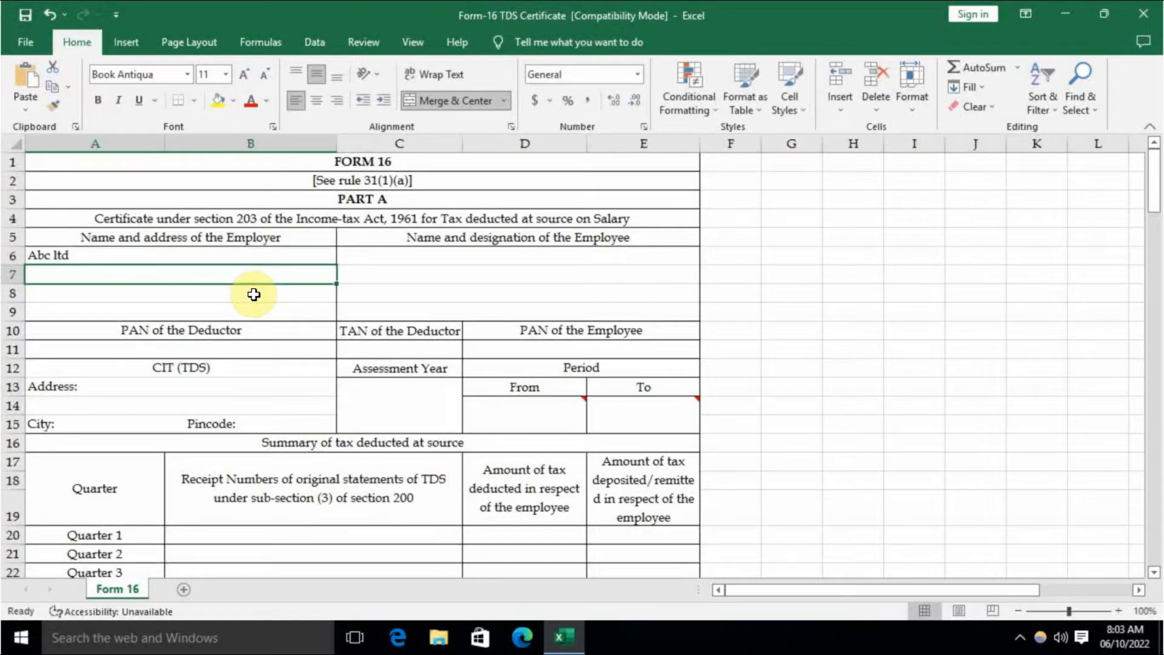
type("Noida")
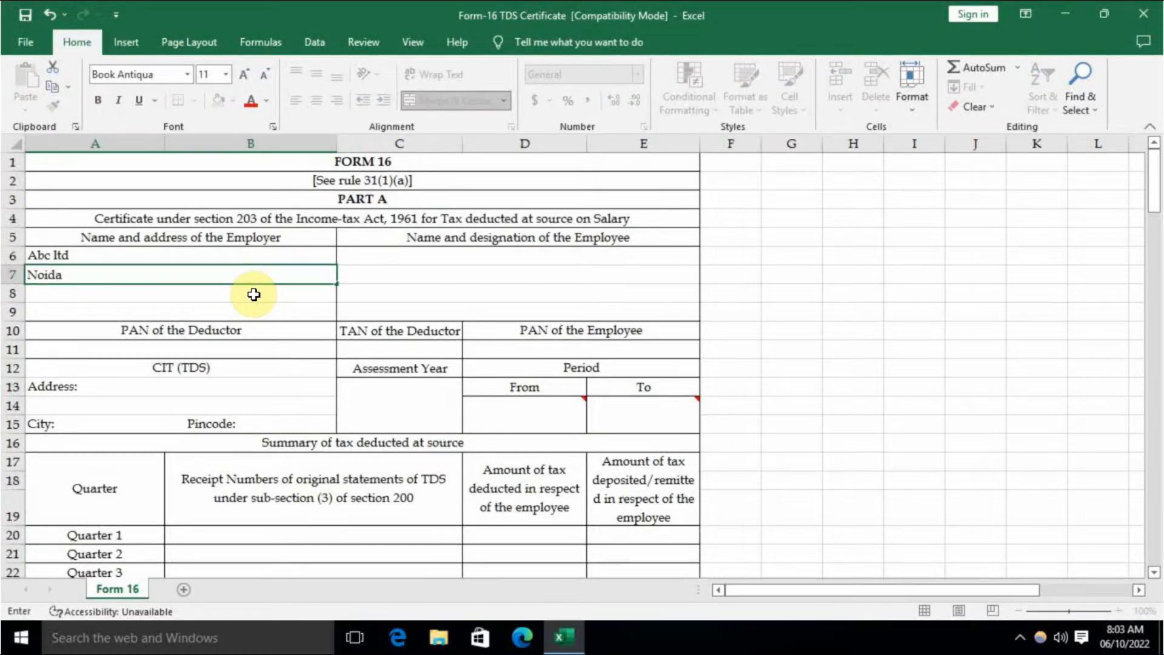
key("Return")
Enter the employee's full name on the first line under Name and designation of the Employee.
key("Up")
key("Up")
key("Down")
key("Right")
key("Up")
type("Su")
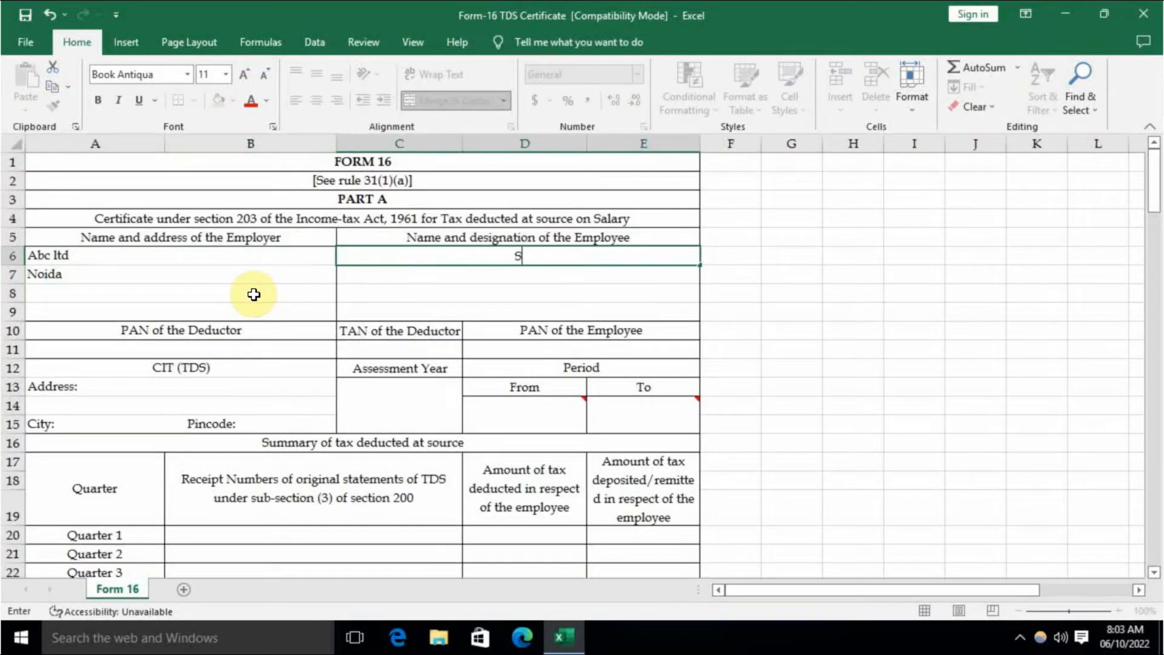
key("BackSpace")
type("uraj kumar")
key("Return")
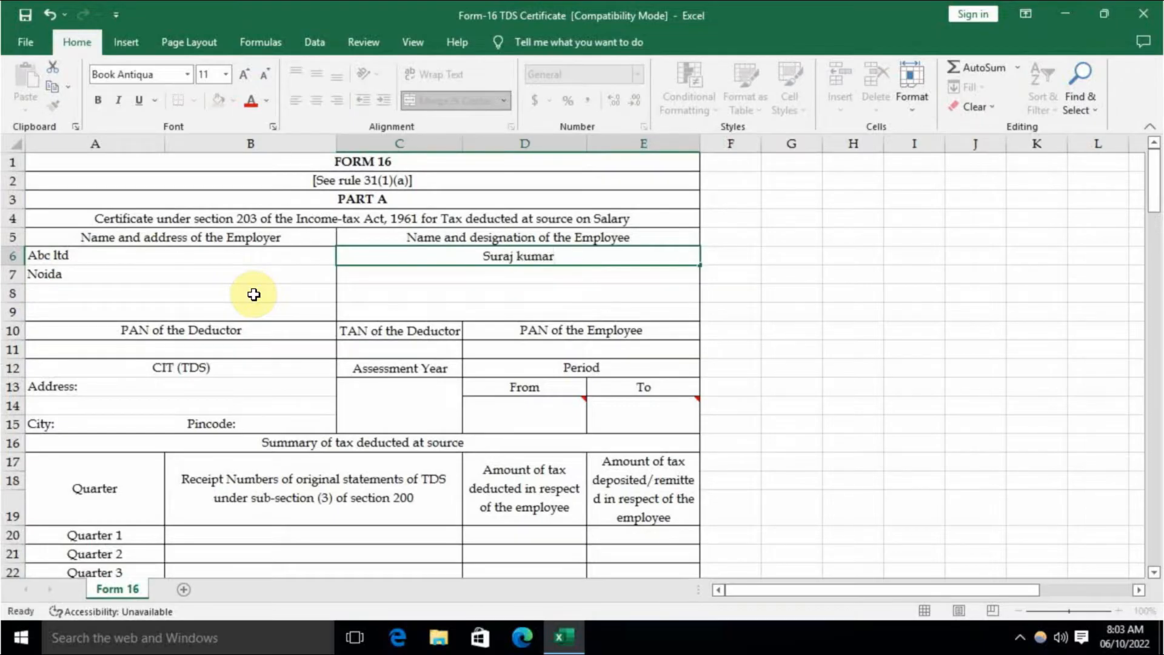
Enter the deductor's PAN in capital letters in the cell under PAN of the Deductor.
key("Down")
key("Left")
key("Down")
key("Down")
key("Down")
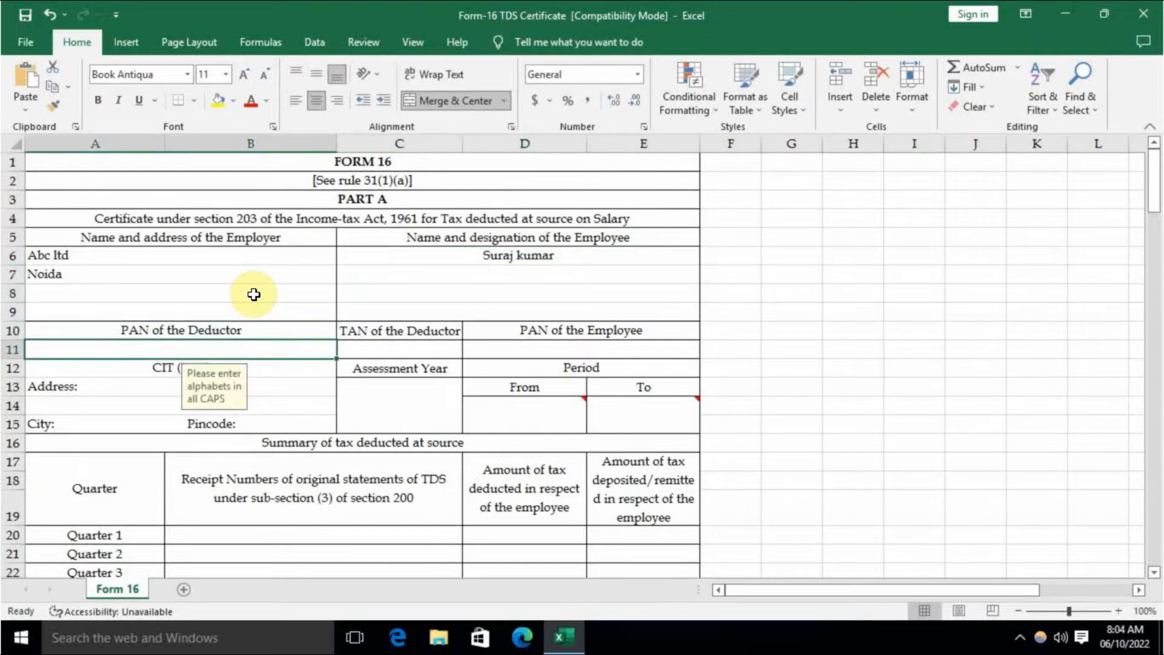
type("xxxxxx")
key("Return")
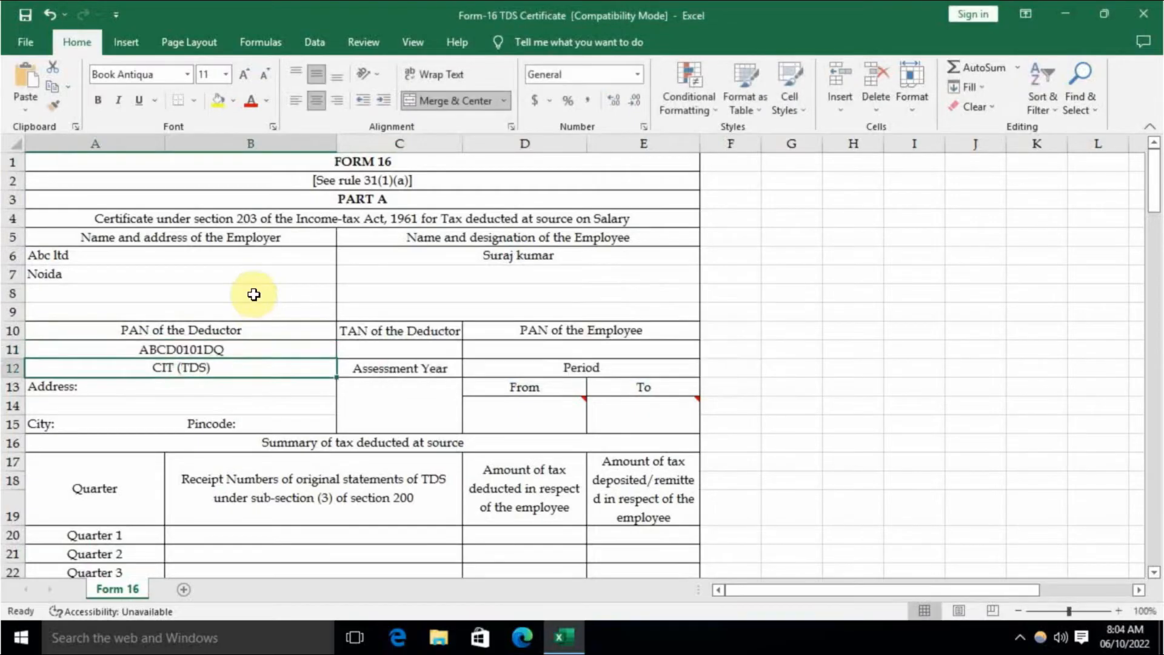
Leave the deductor's TAN blank and enter the employee's PAN in capital letters under PAN of the Employee.
key("Up")
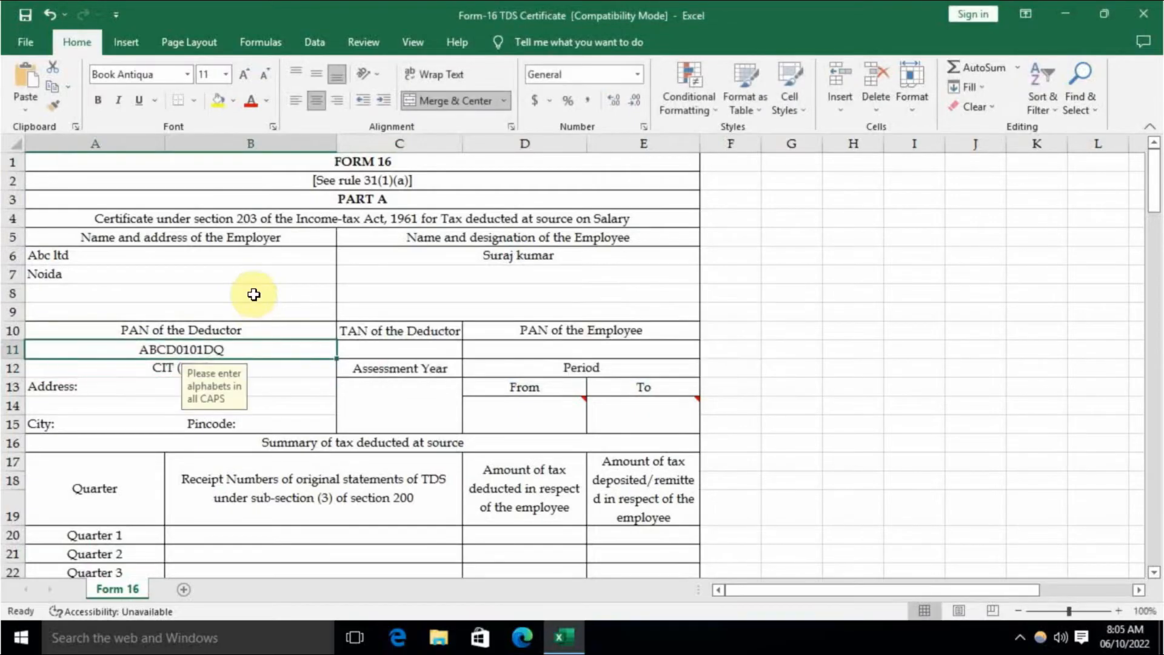
key("Right")
key("Right")
key("Left")
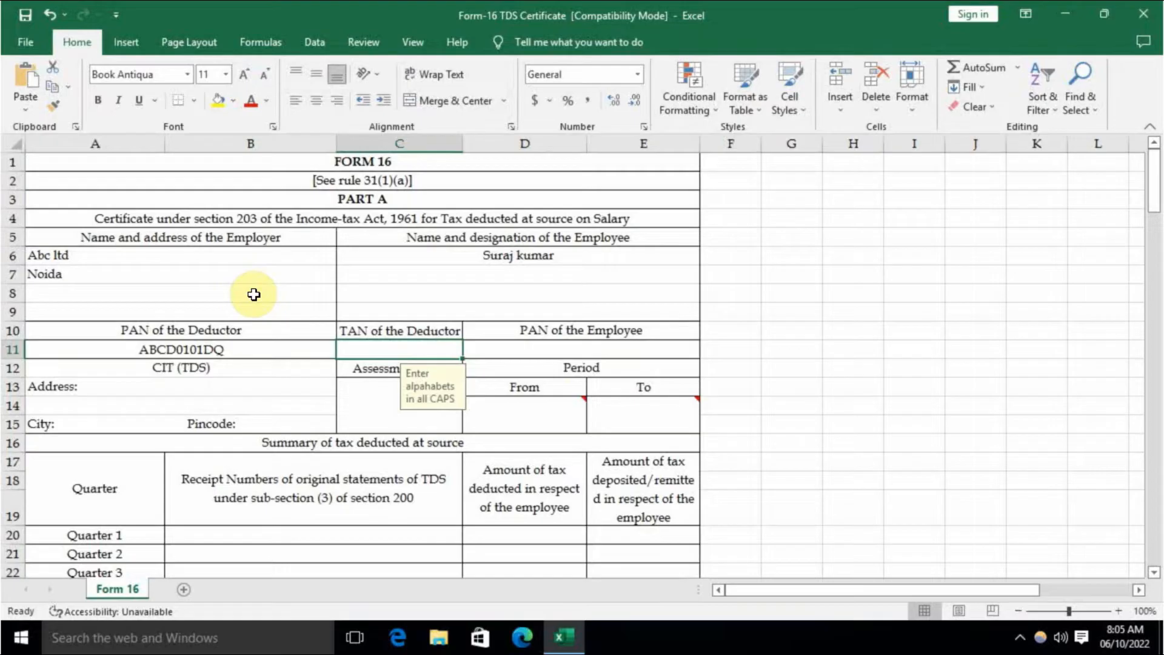
key("Tab")
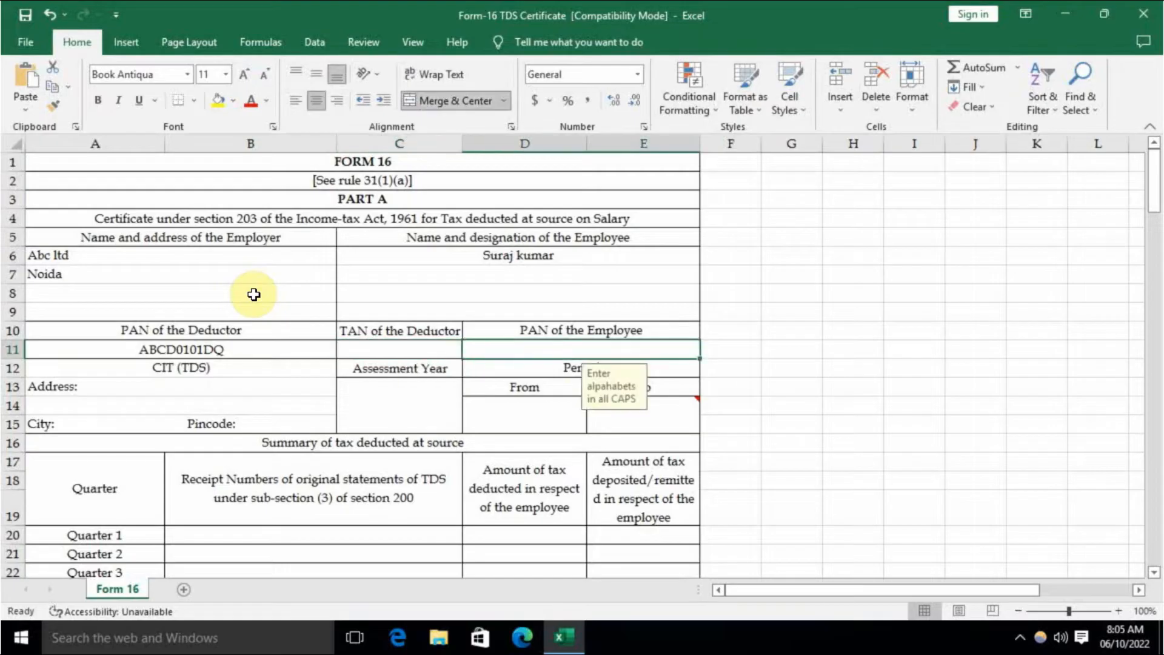
type("AB")
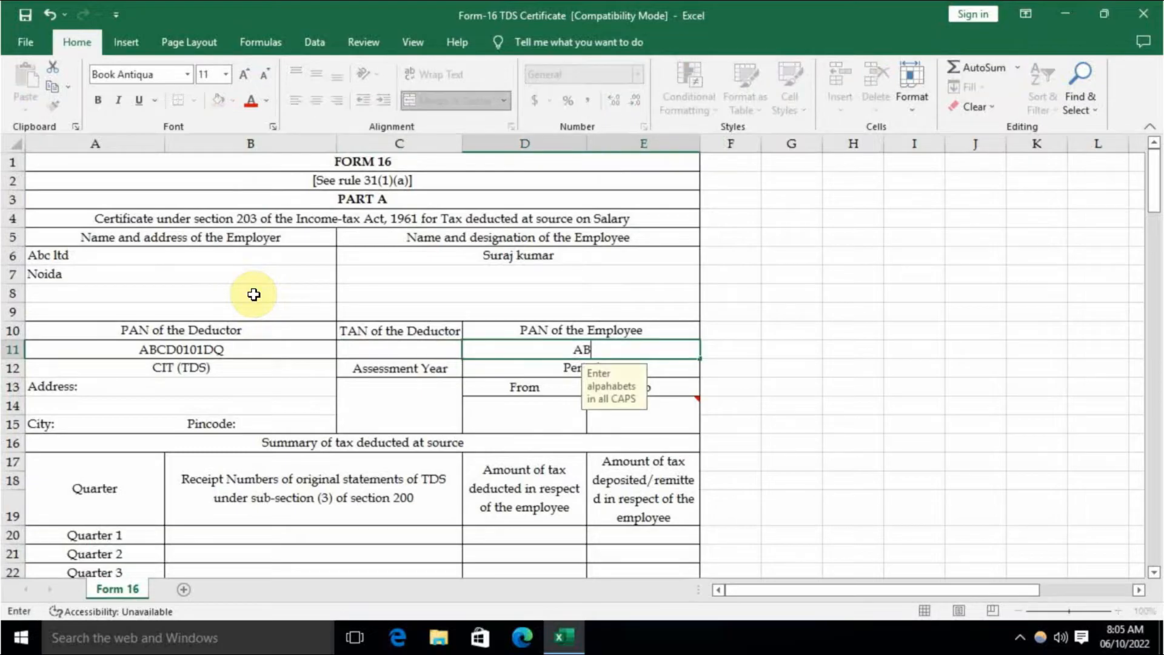
type("CD0101DQ")
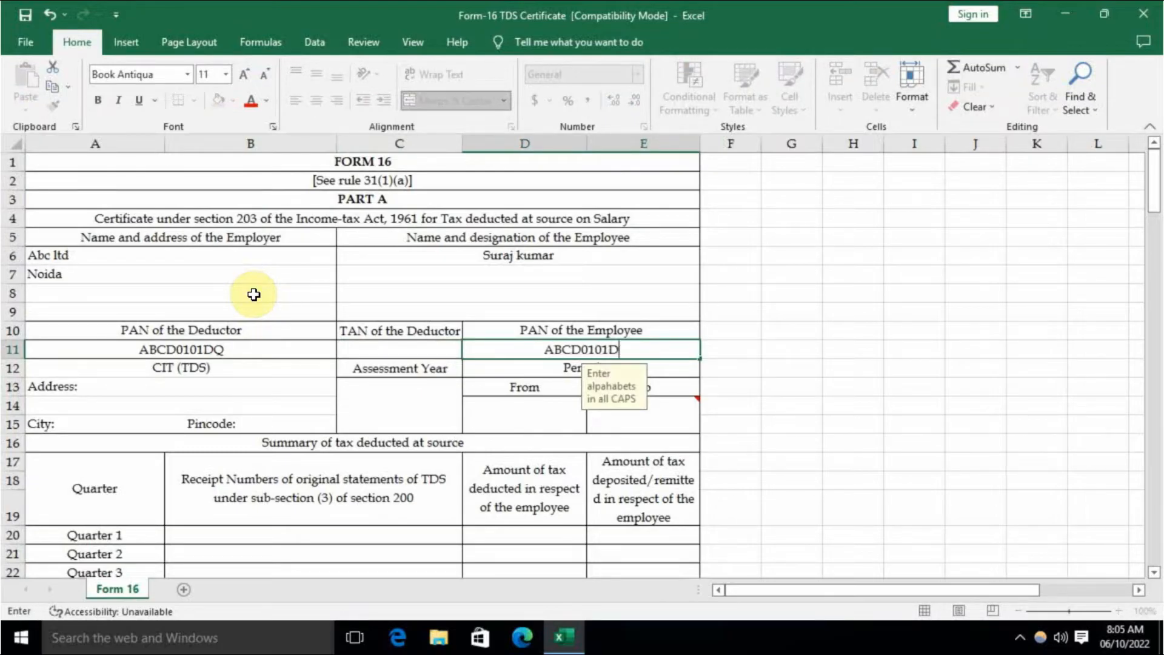
key("Return")
left_click(150, 416)
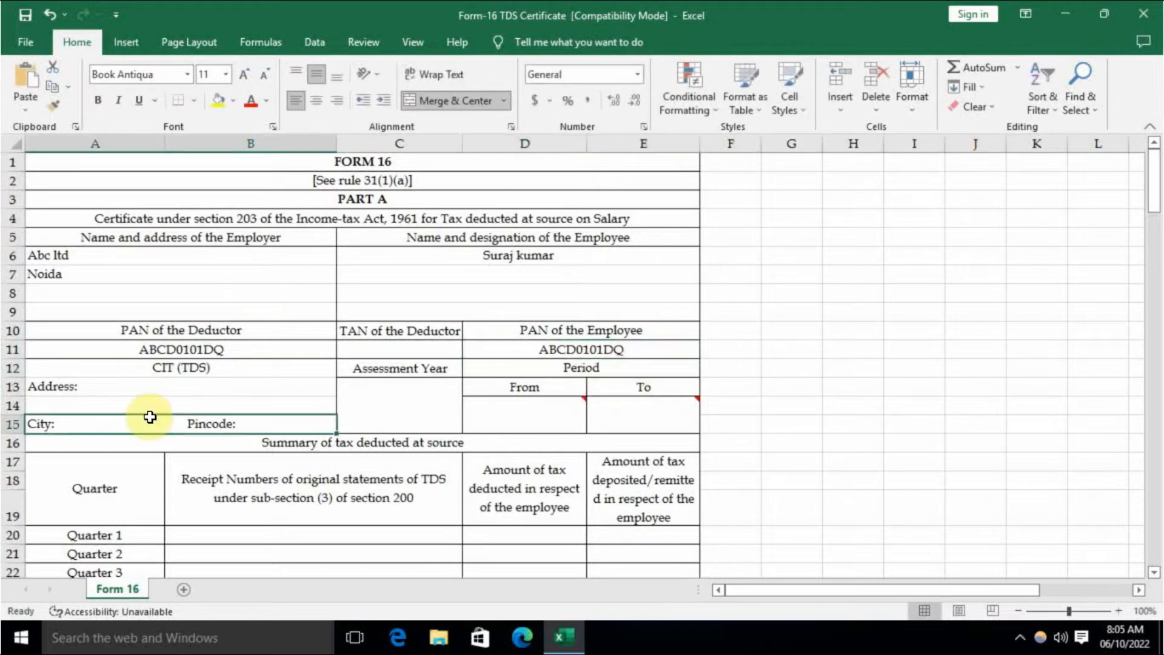
left_click(175, 385)
left_click(174, 406)
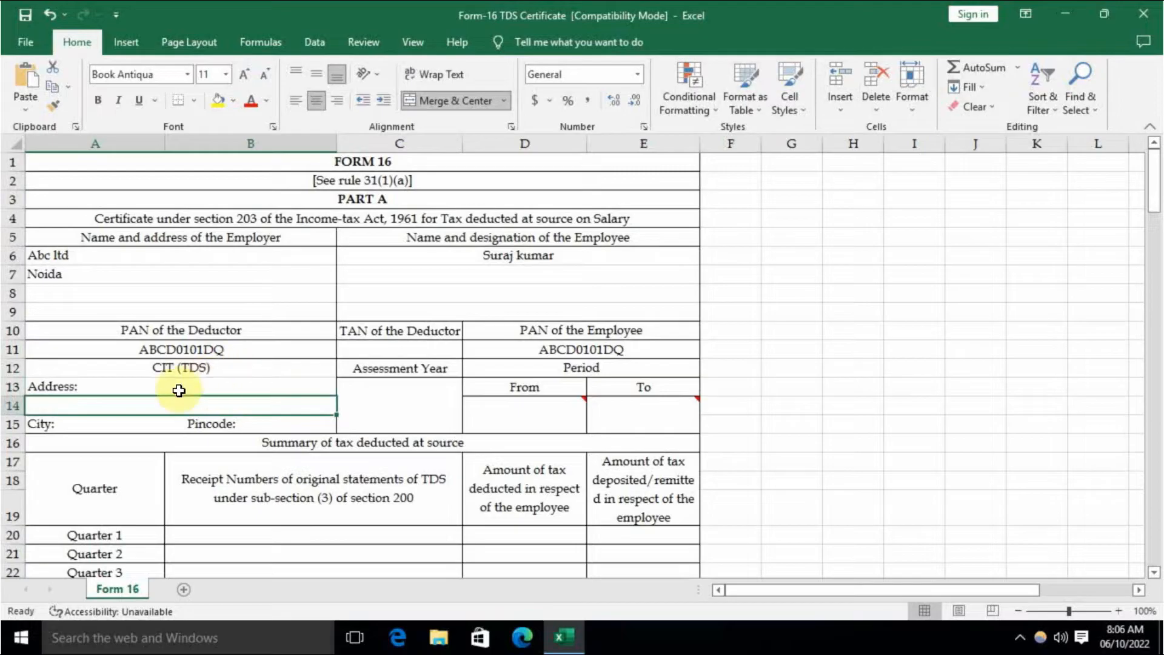
mouse_move(80, 372)
left_mouse_down()
mouse_move(228, 366)
mouse_move(235, 411)
left_mouse_up()
Enter AY 2022-23 in the cell under Assessment Year.
left_click(400, 399)
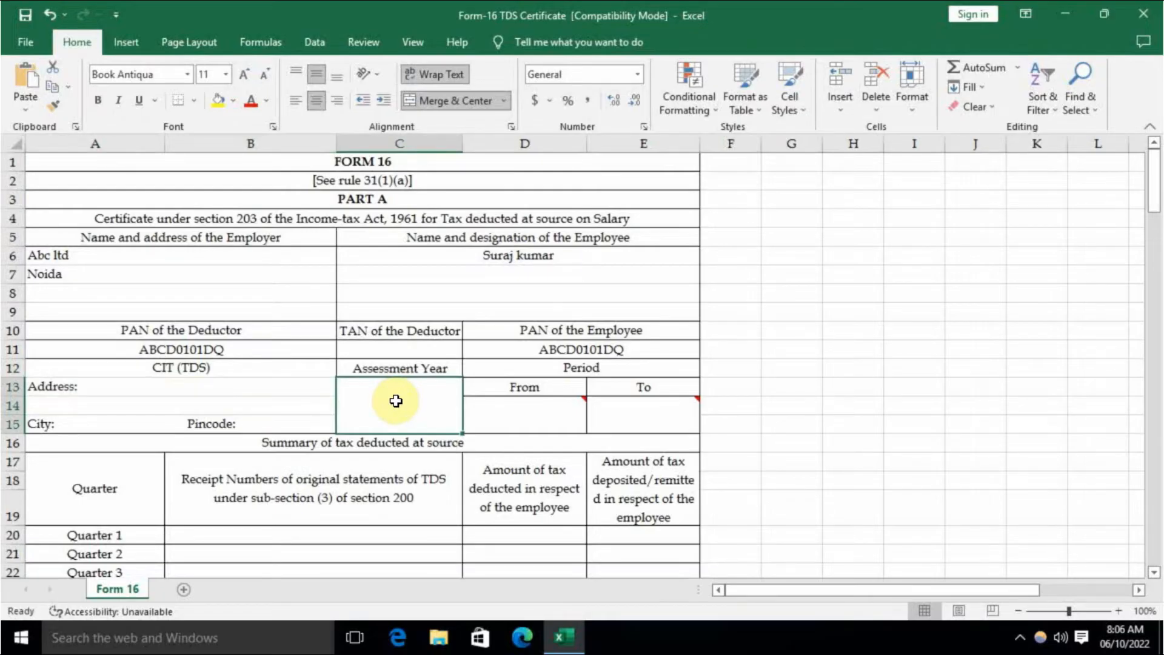
type("AY 2022-23")
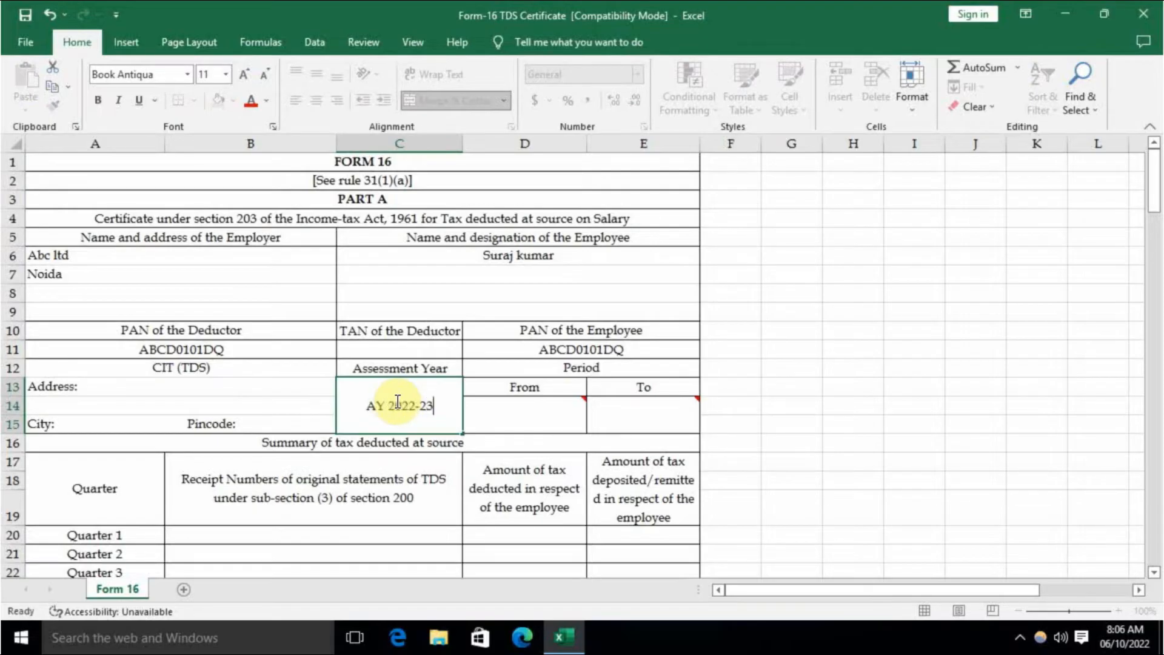
key("Return")
key("Up")
Set the certificate period from 01/04/2021 to 31/03/2022.
key("Right")
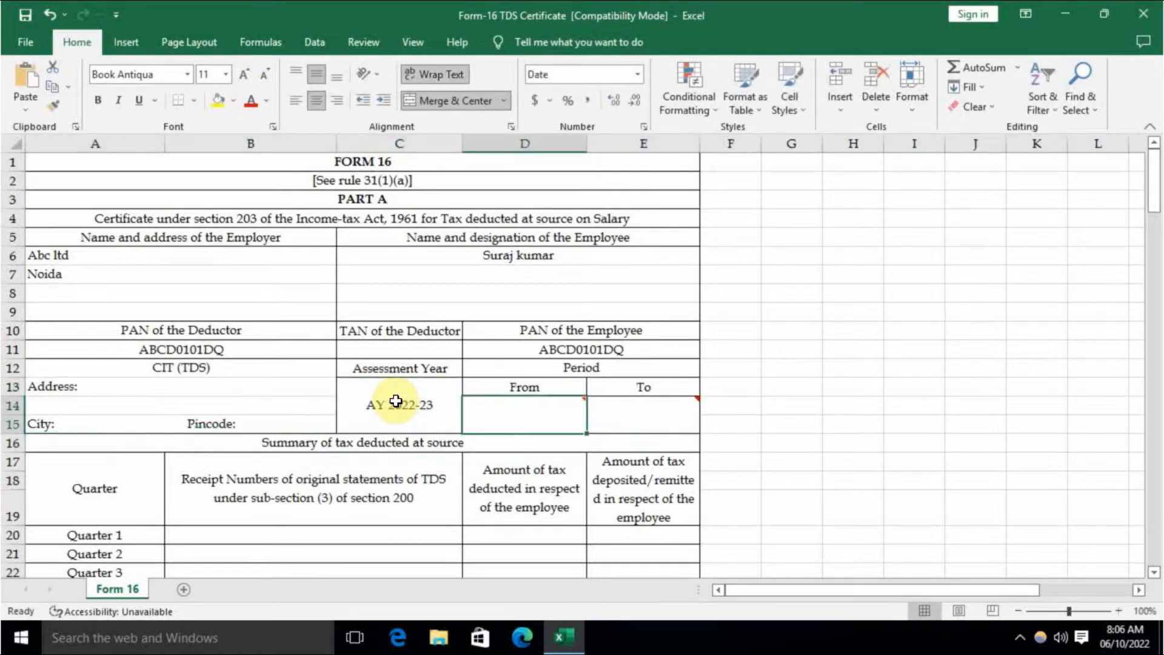
mouse_move(545, 418)
type("010")
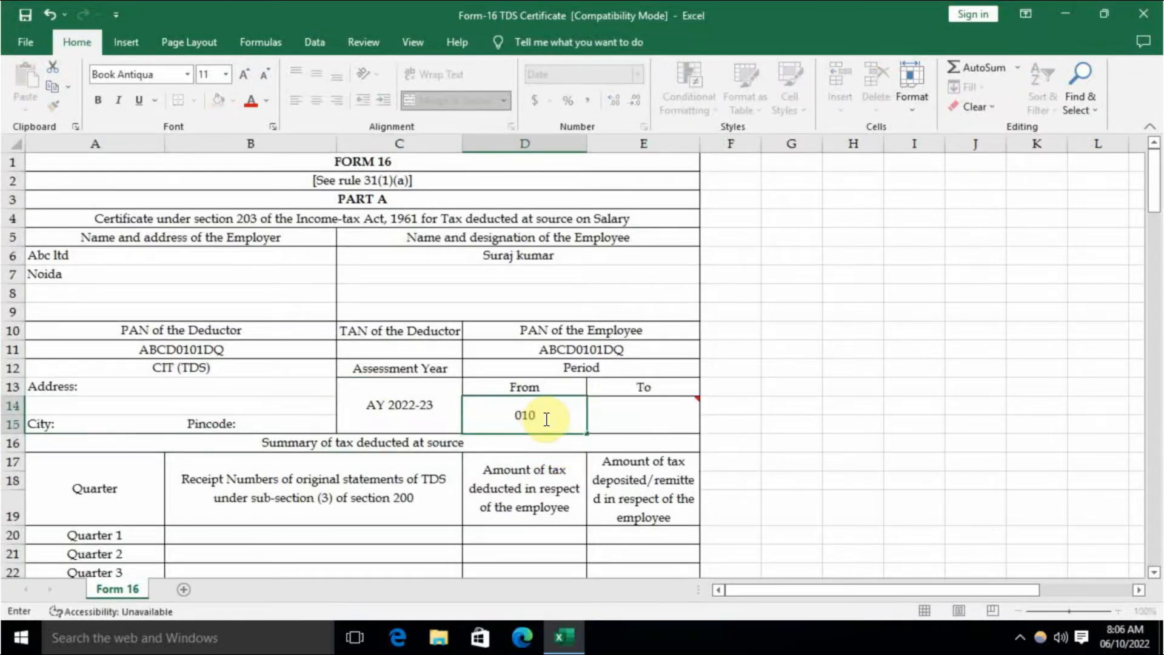
key("BackSpace")
type("/0420")
key("BackSpace")
key("BackSpace")
type("/2021")
key("Tab")
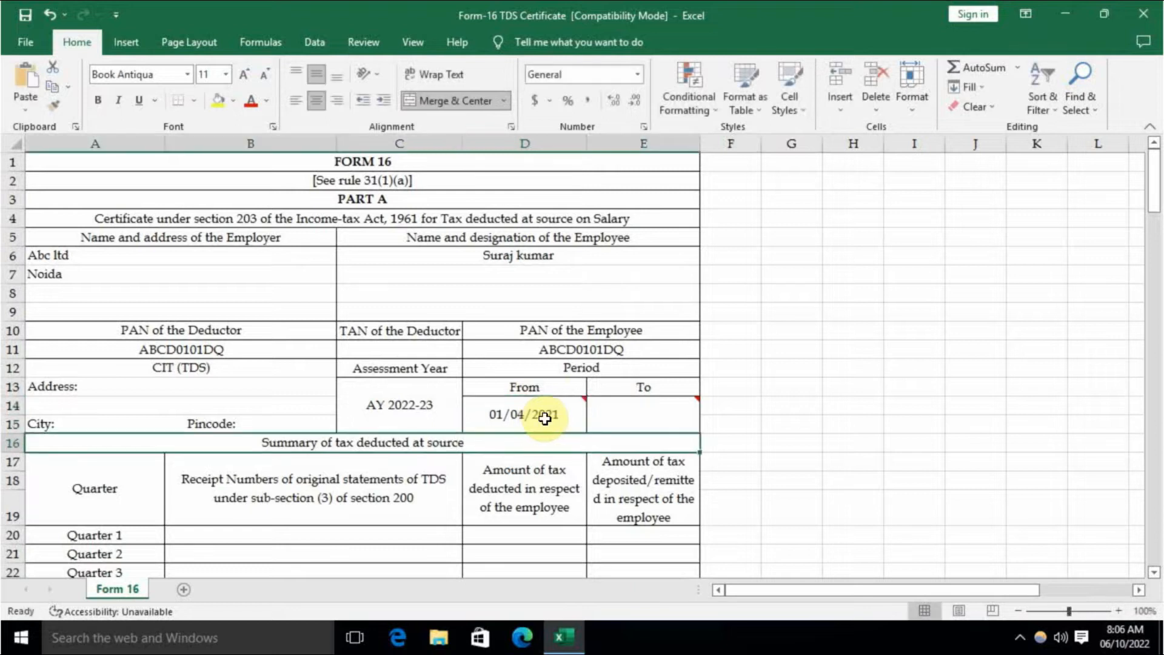
type("31")
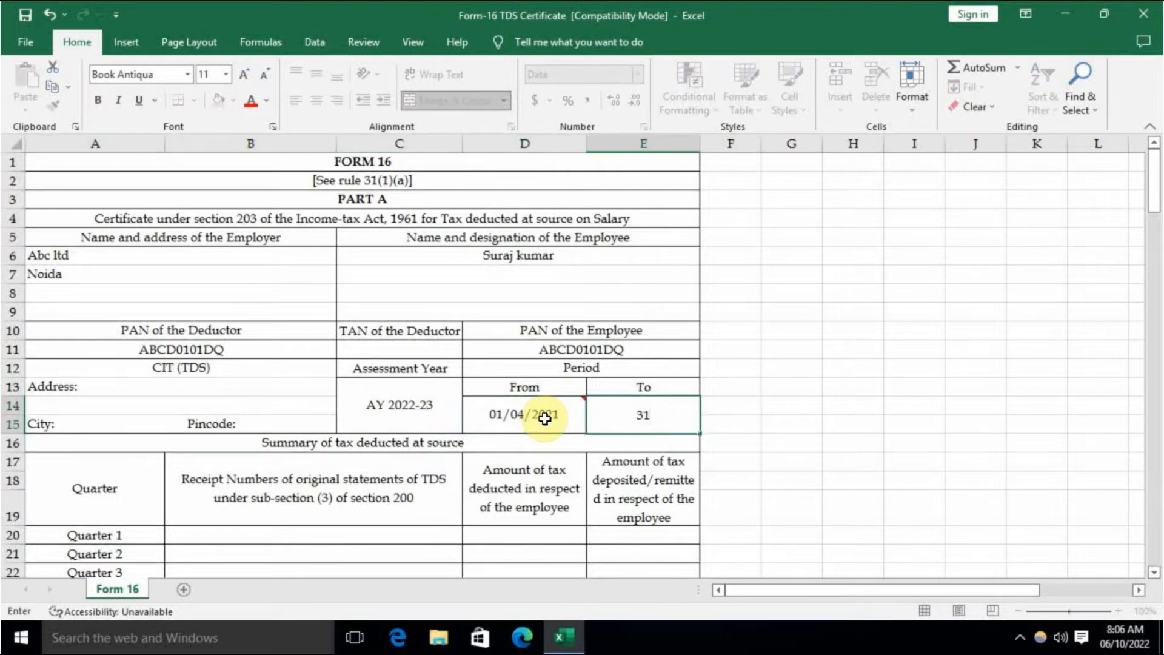
type("/03/2022")
key("Return")
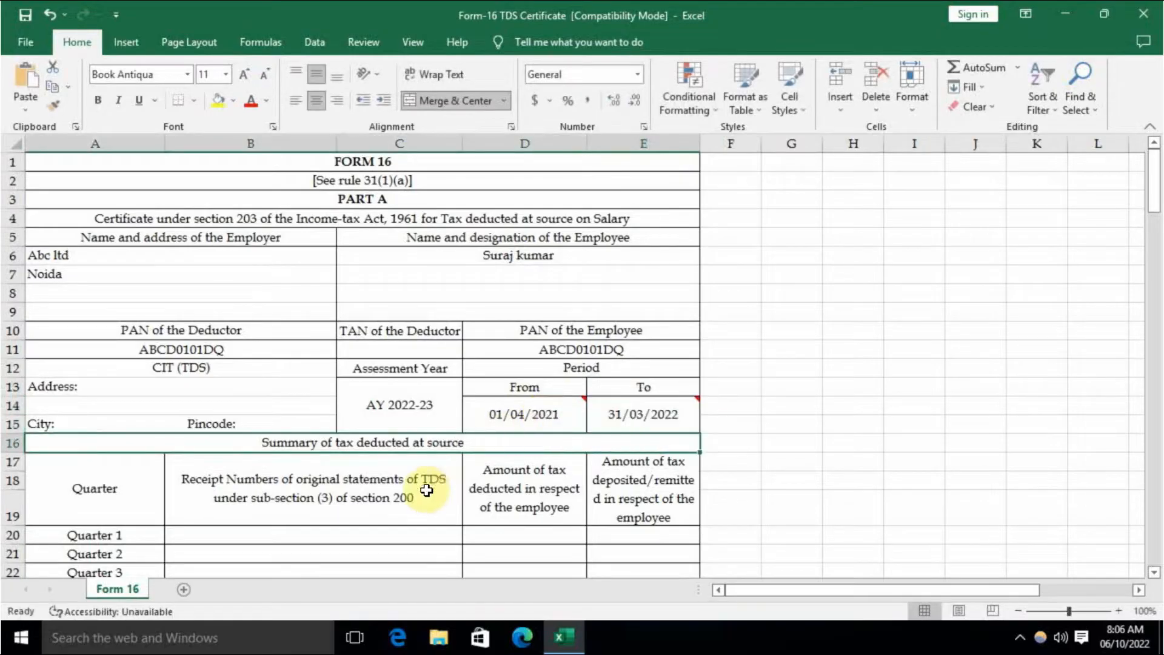
Examine the quarterly summary of tax deducted at source, starting with the Quarter 1 receipt number cell.
scroll(454, 482, "down", 1)
left_click(273, 481)
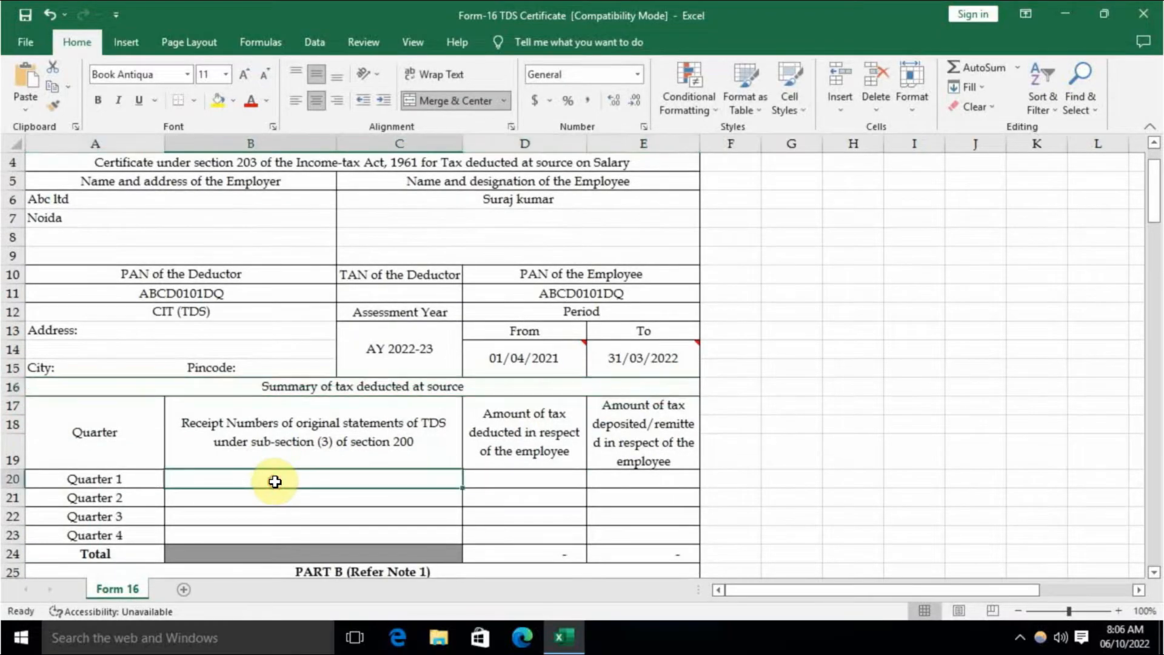
scroll(364, 488, "down", 1)
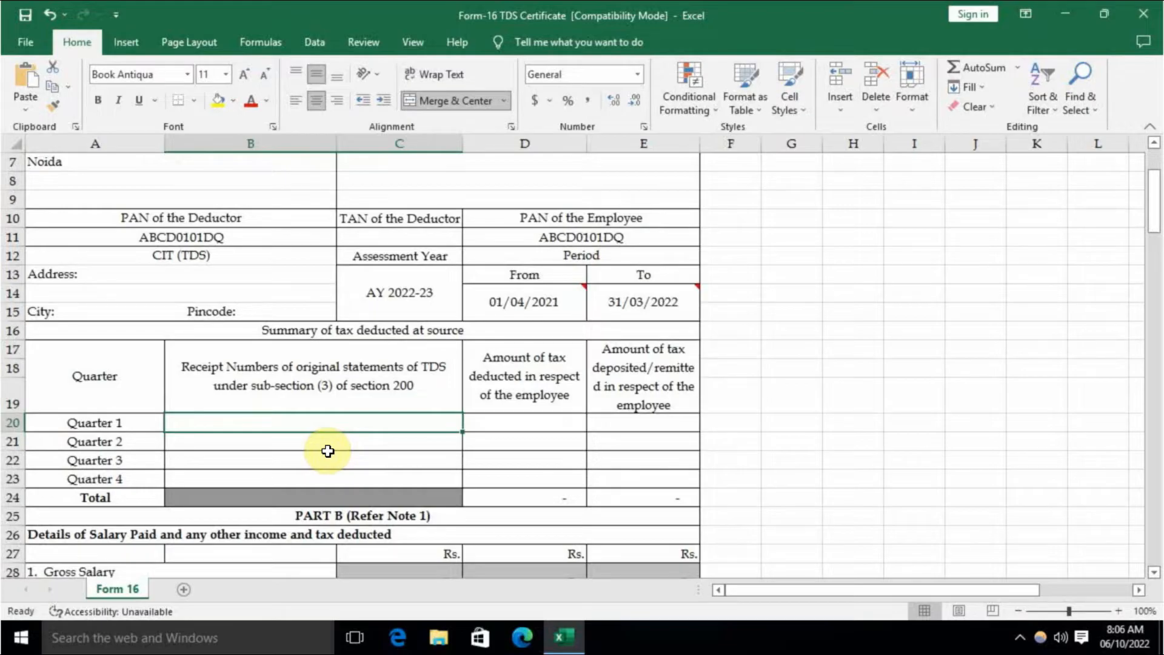
scroll(424, 424, "up", 2)
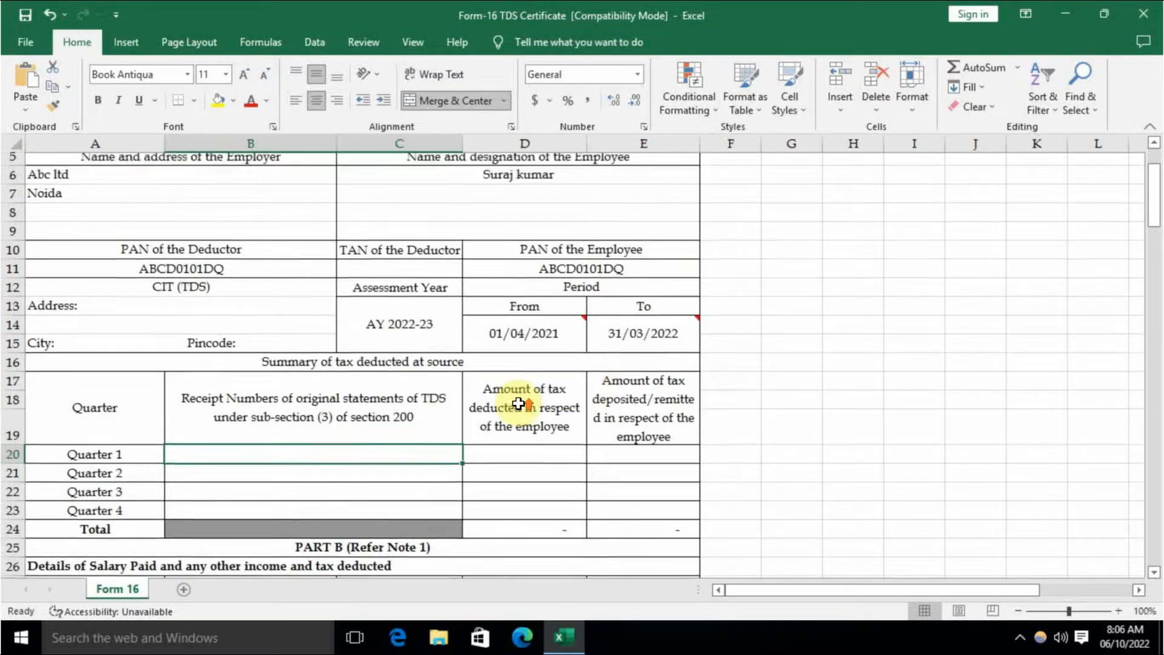
Enter 10500 as the amount of tax deducted in respect of the employee for Quarter 1.
scroll(427, 410, "down", 2)
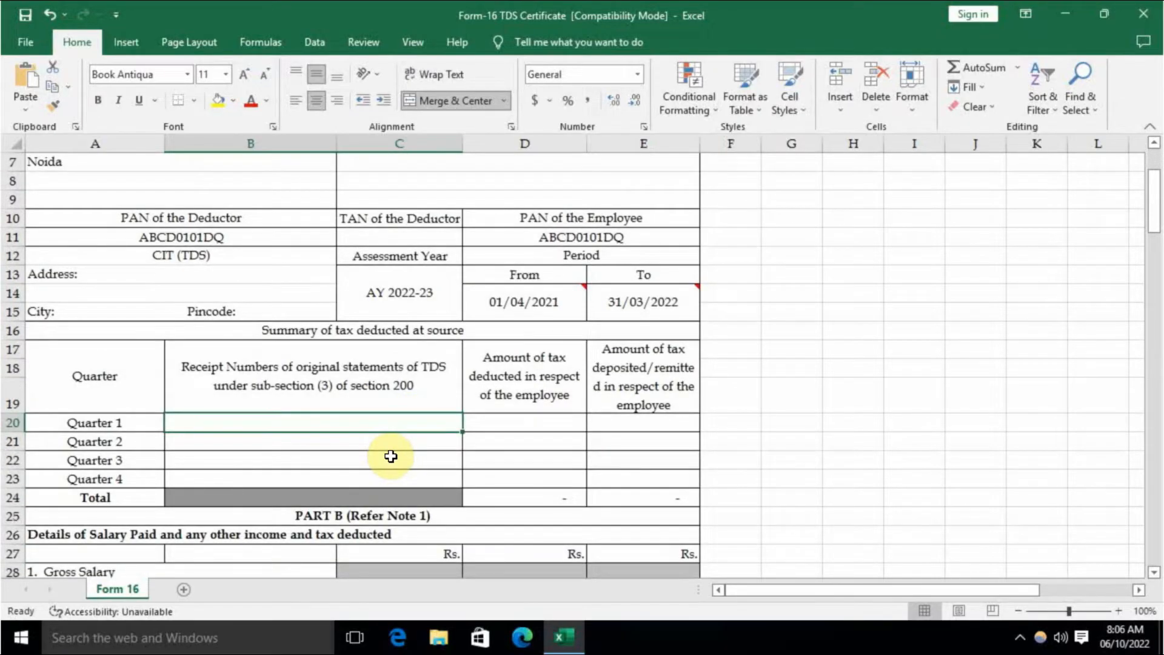
left_click(531, 425)
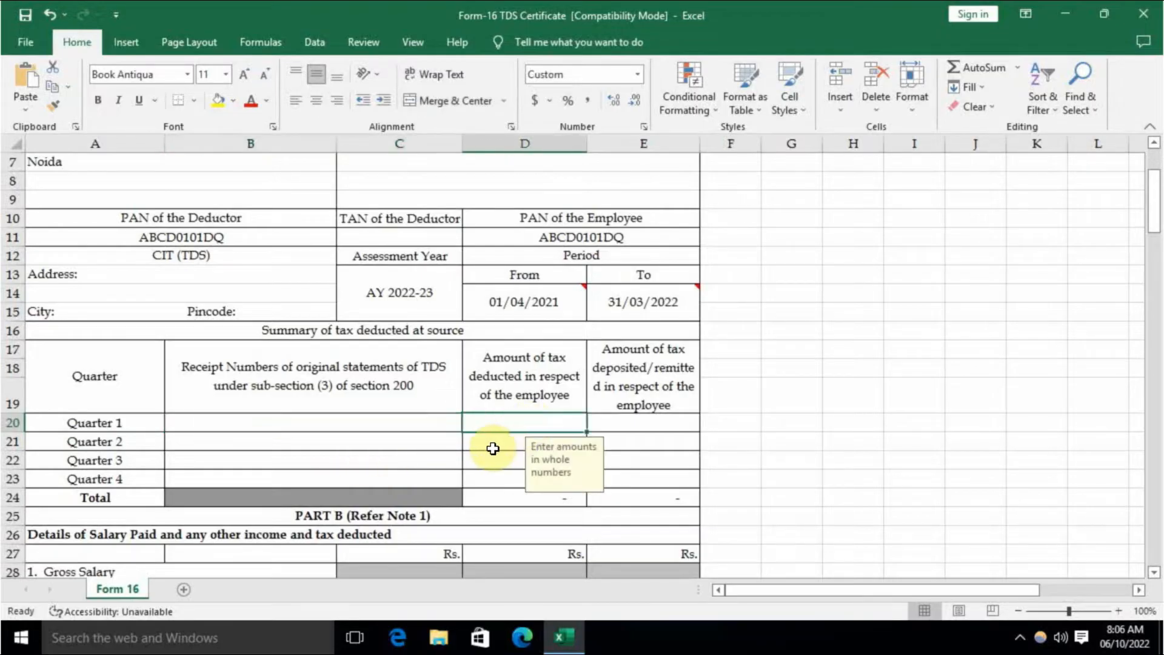
left_click(384, 427)
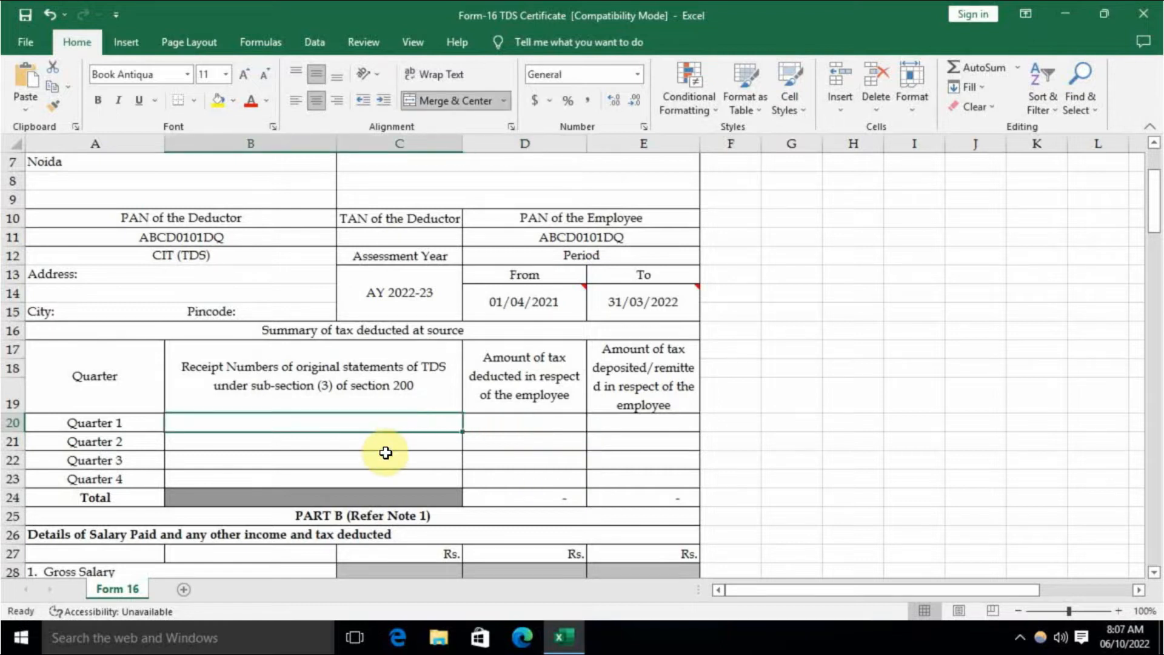
mouse_move(358, 470)
left_mouse_down()
mouse_move(367, 424)
mouse_move(372, 479)
left_mouse_up()
left_click(538, 419)
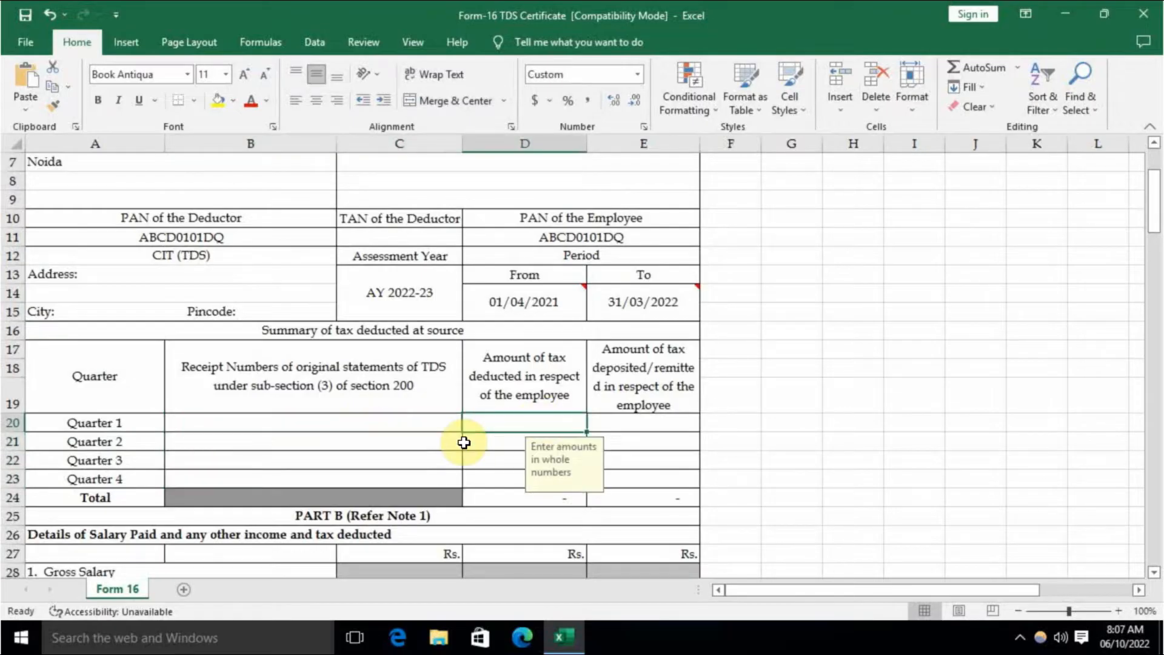
type("10500")
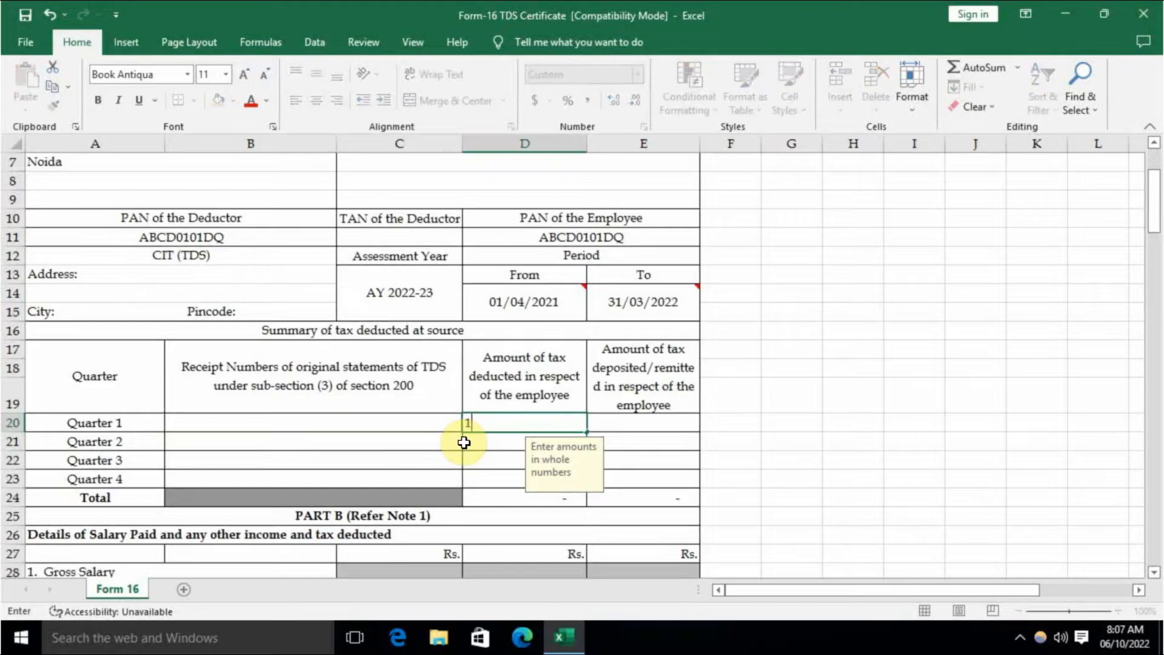
key("Return")
key("Up")
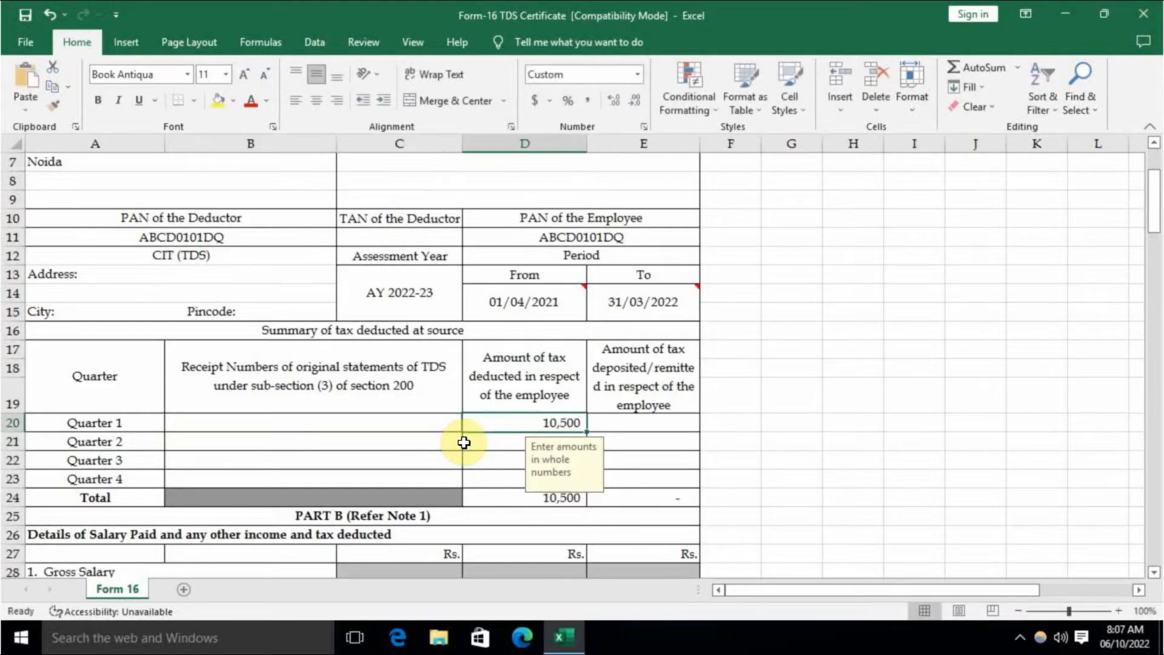
Enter 10500 as the amount of tax deposited in respect of the employee for Quarter 1.
key("Right")
type("10,500")
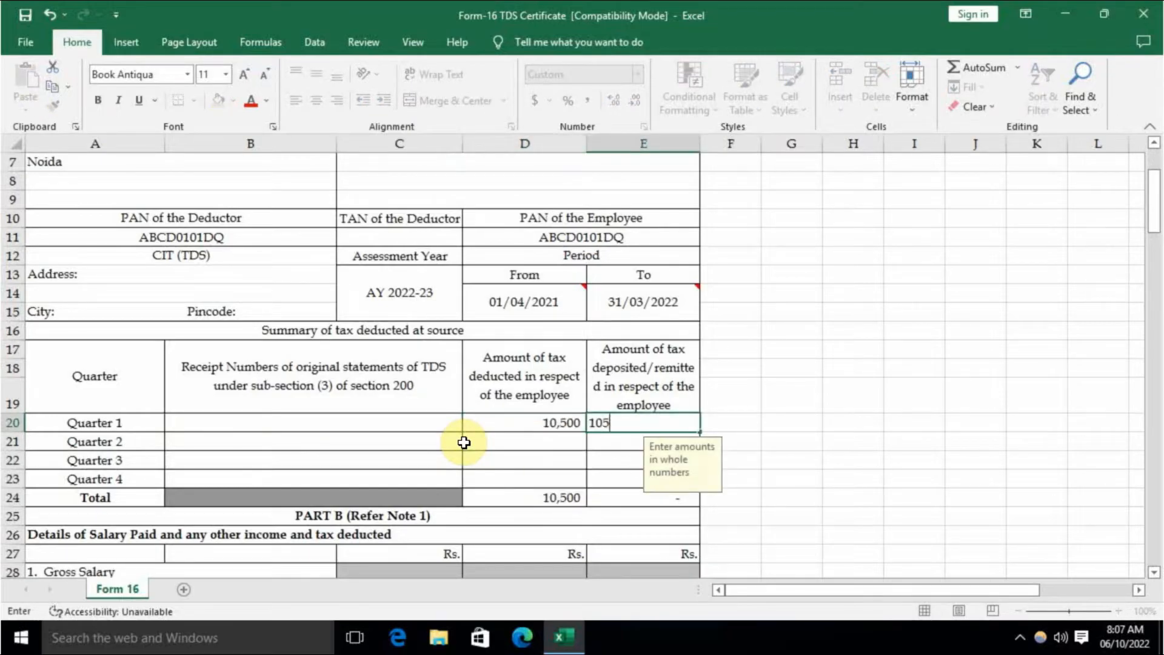
key("Return")
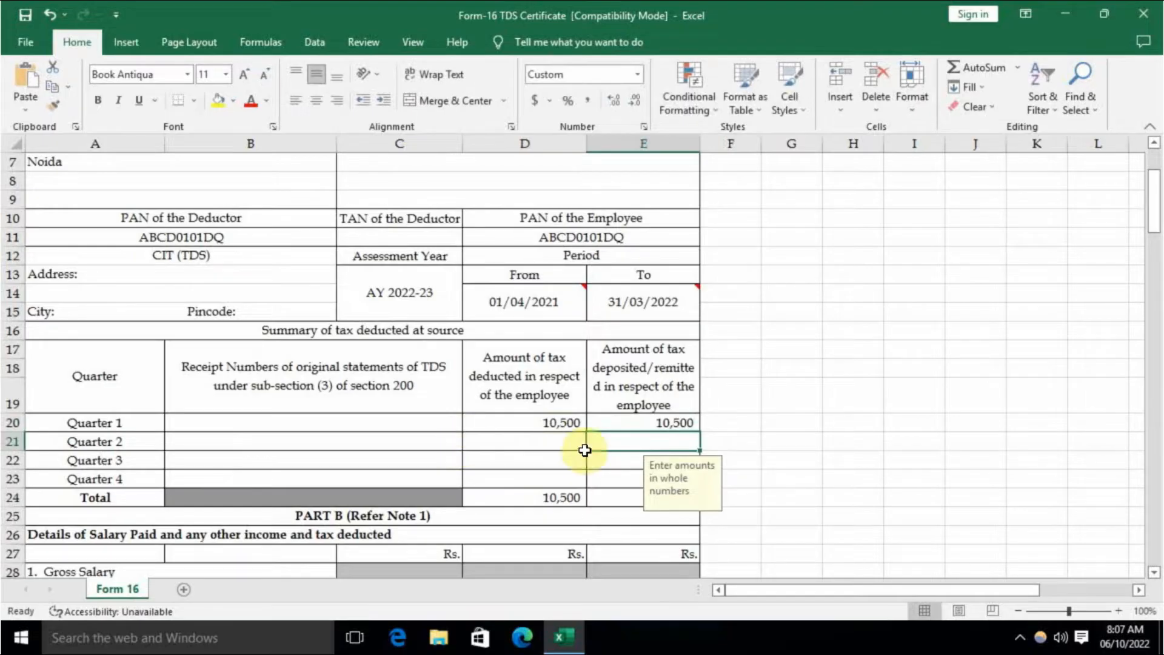
left_click(548, 426)
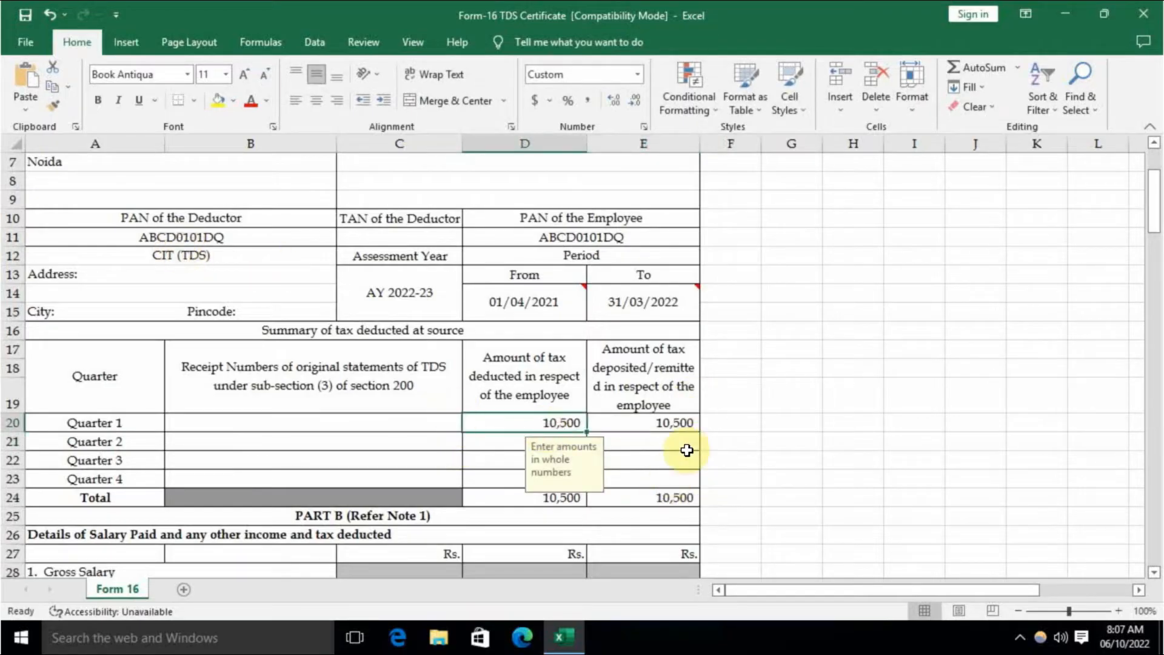
In Part B's gross salary section, set the salary as per section 17(1) to 650000.
scroll(499, 474, "down", 3)
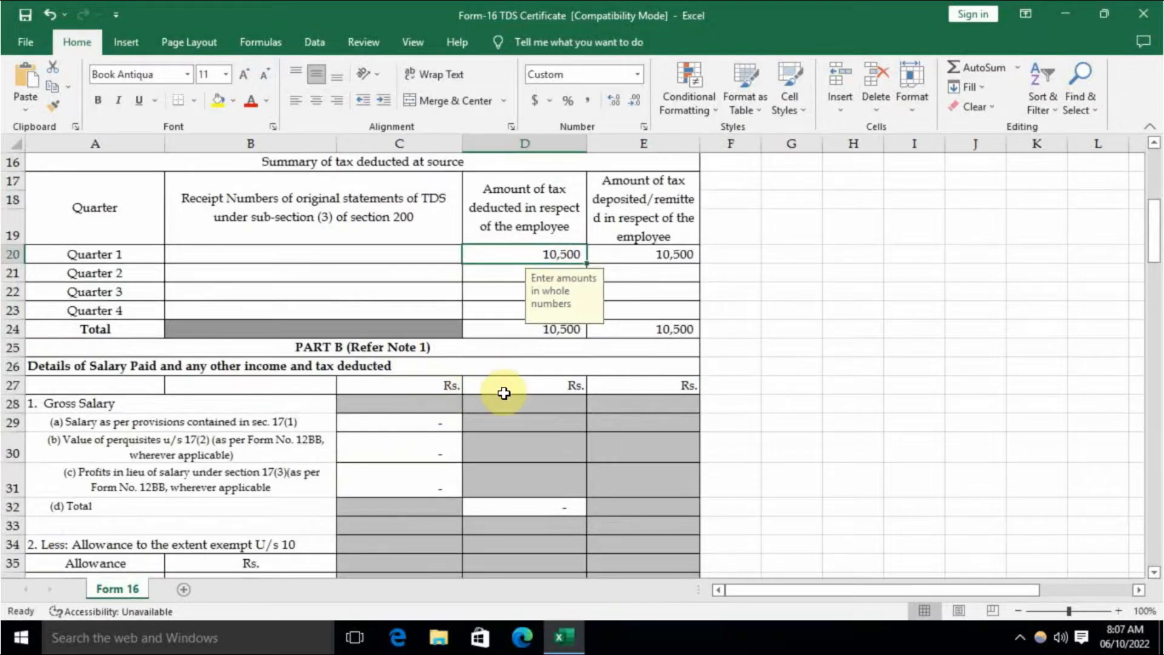
left_click(327, 367)
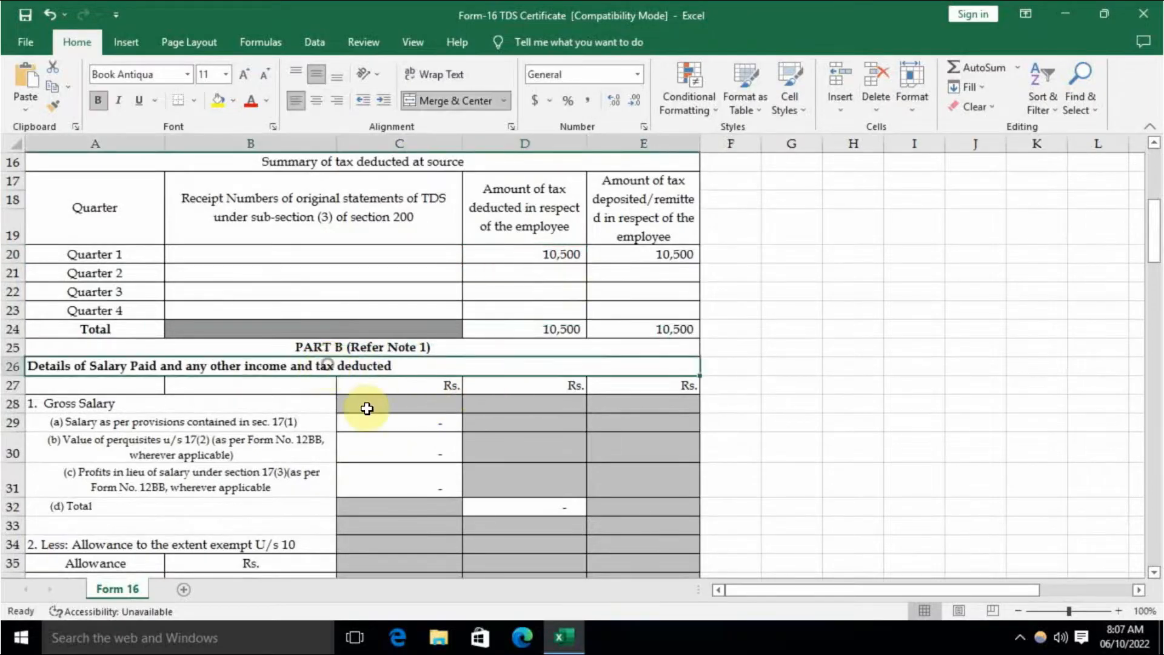
left_click(402, 429)
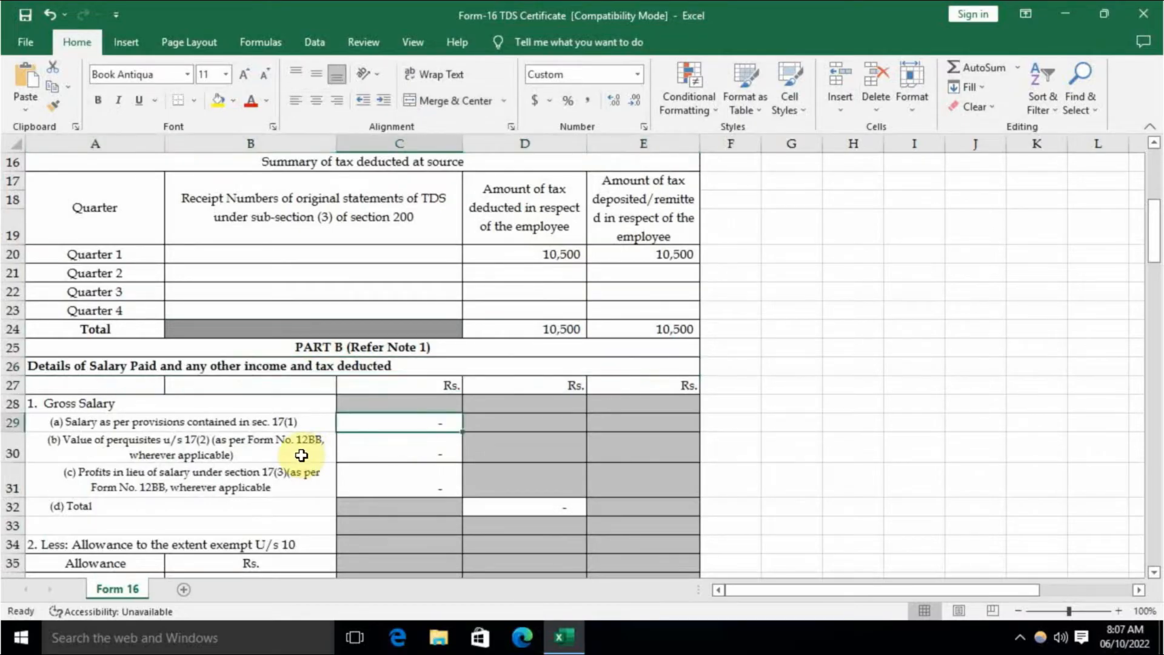
type("650000")
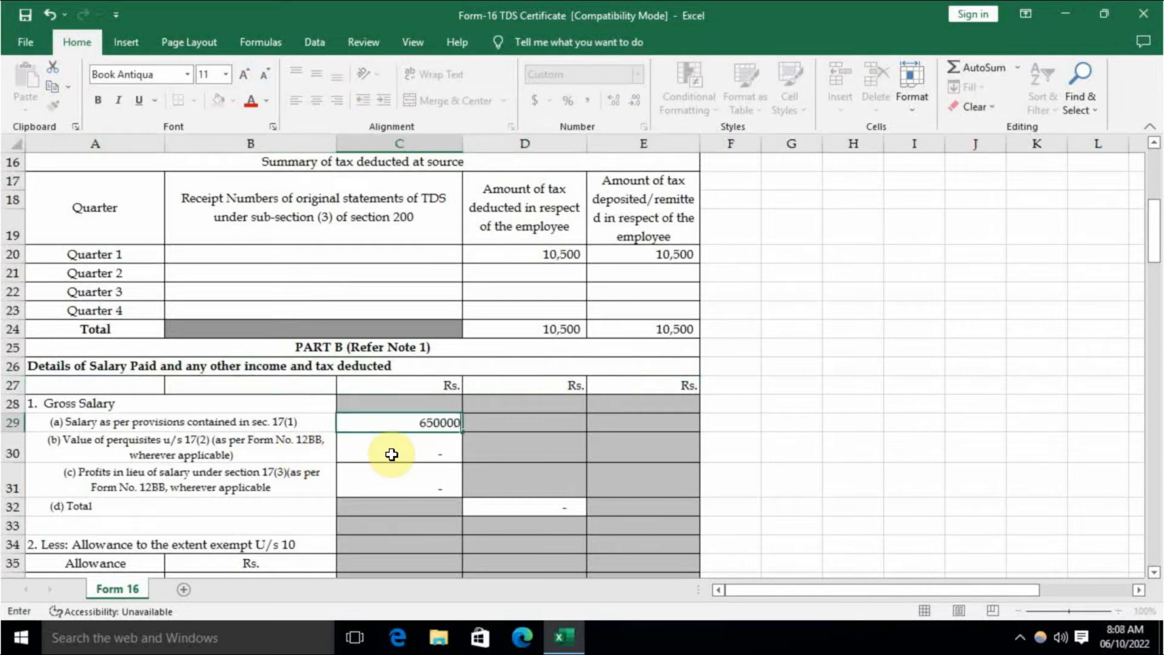
key("Return")
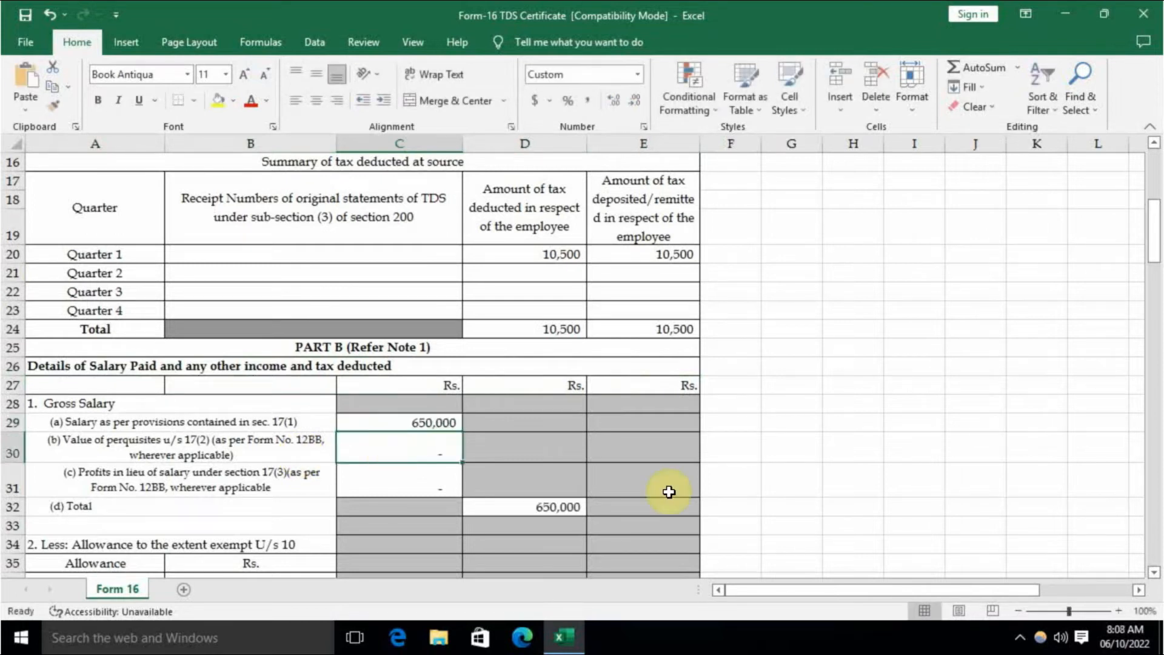
left_click(570, 508)
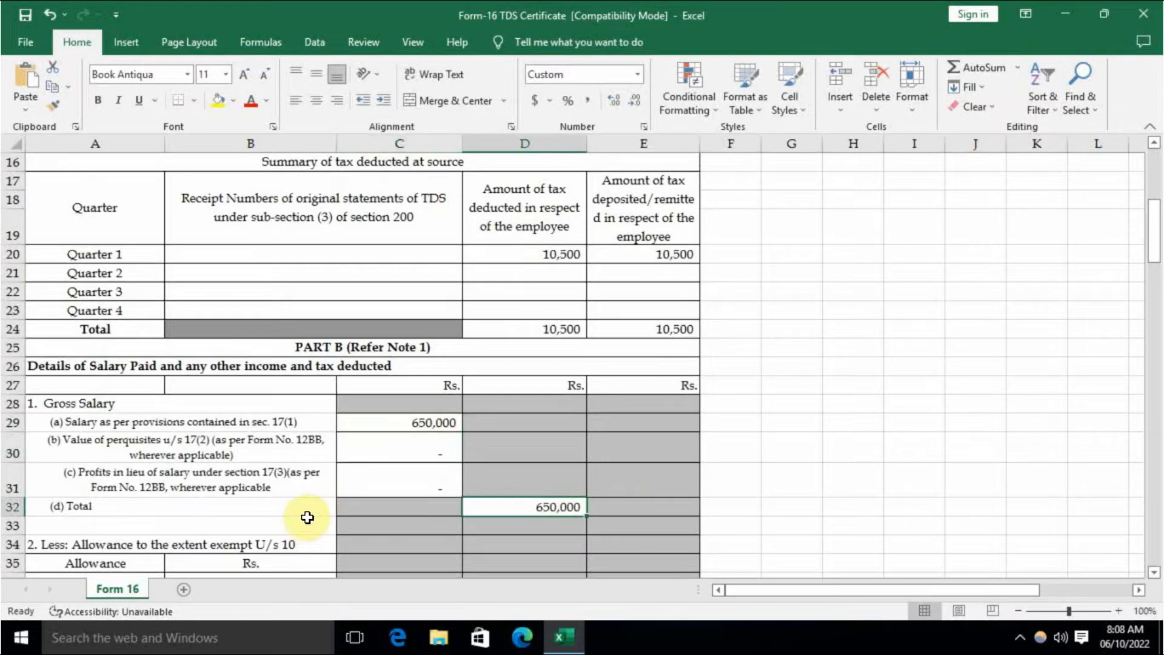
List HRA with an amount of 6500 as the first allowance exempt under section 10.
scroll(300, 512, "down", 3)
left_click(116, 399)
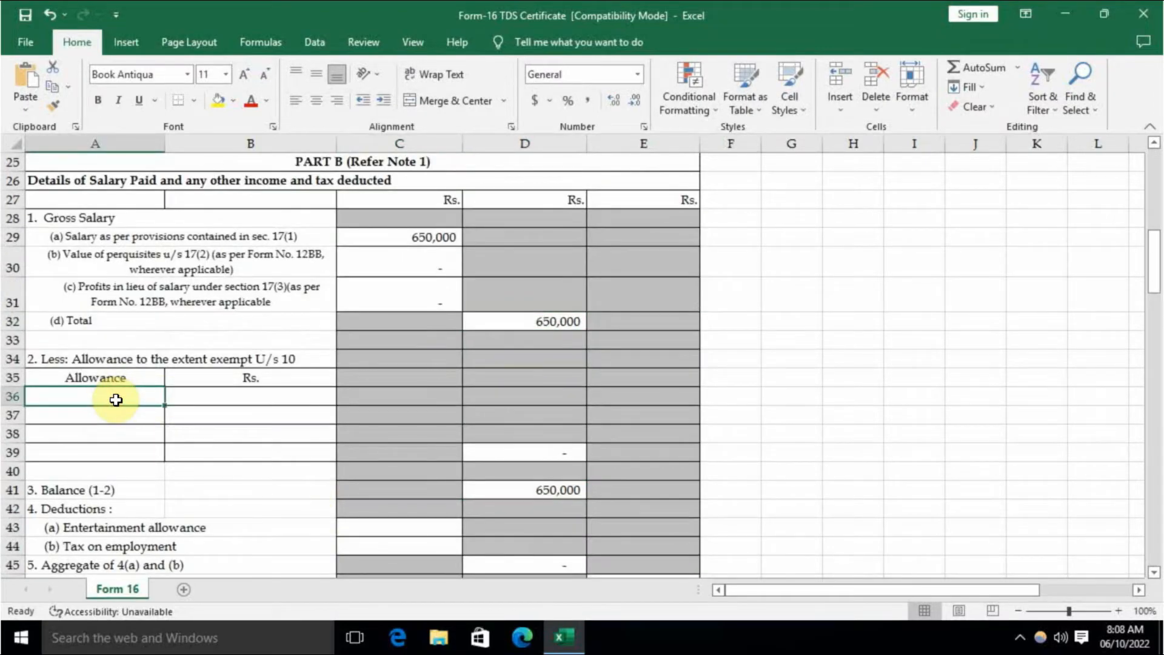
type("HR")
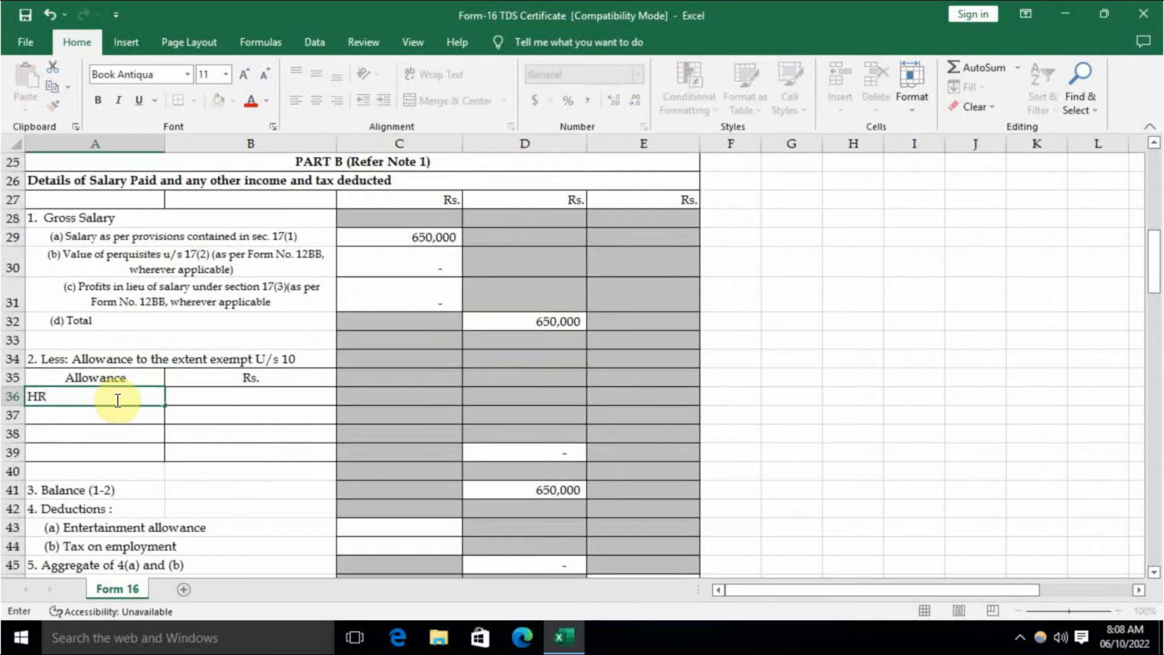
type("A")
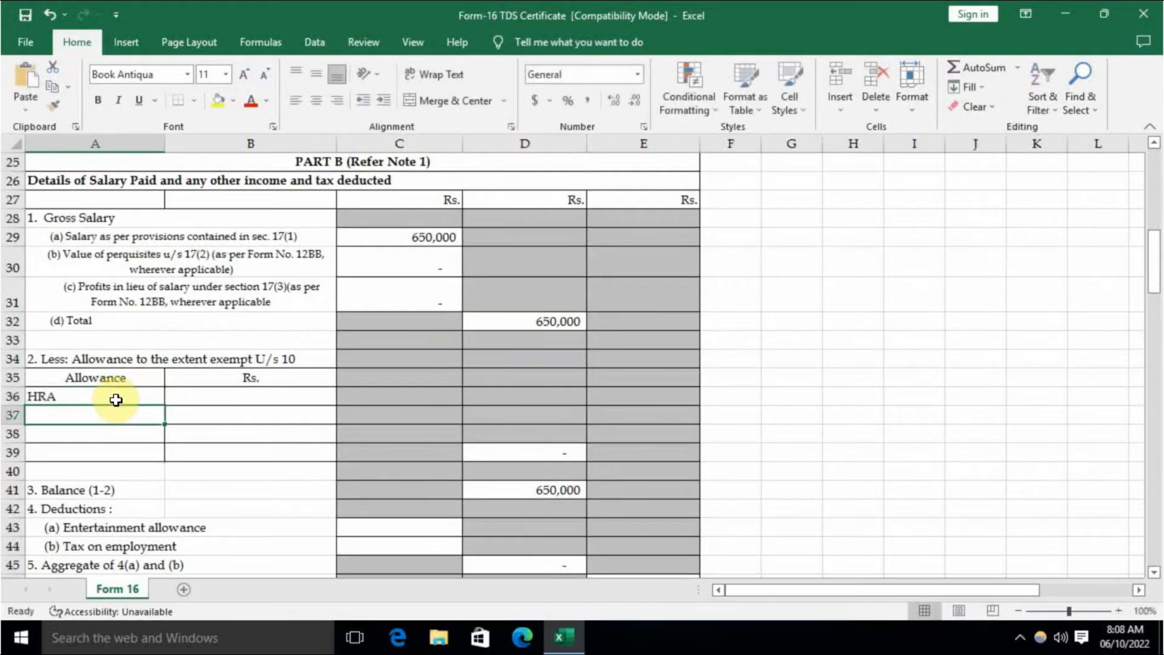
key("Tab")
type("6500")
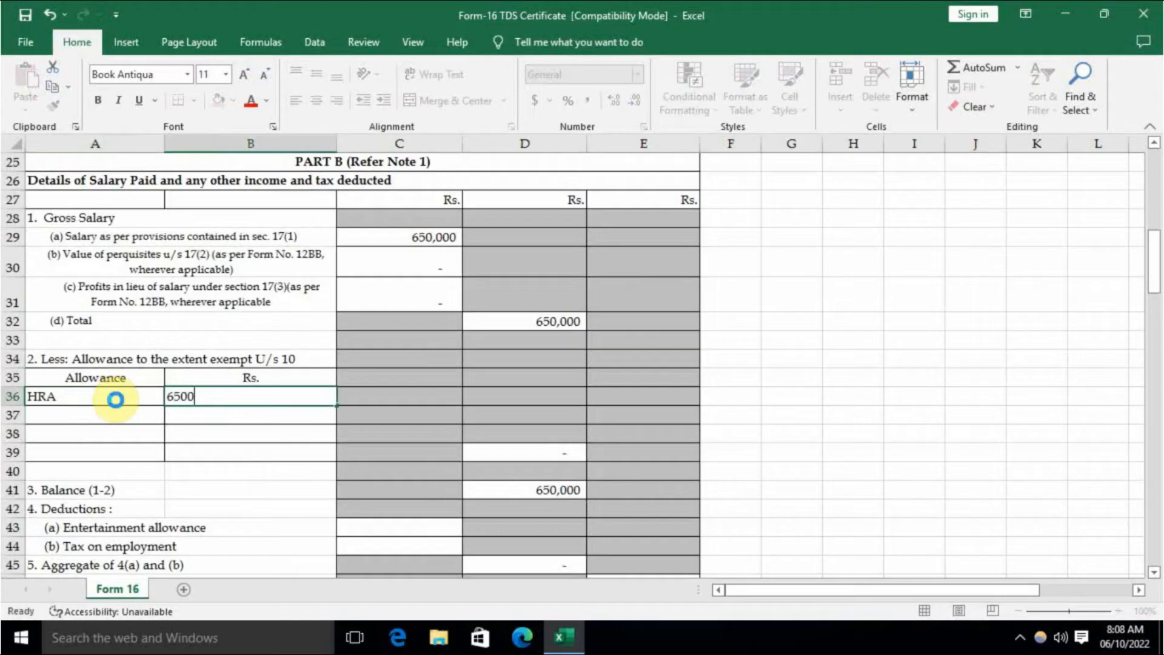
key("Return")
Add two more exempt allowances below HRA: DA with 1100 and OTHER with 5500.
type("DA")
key("Tab")
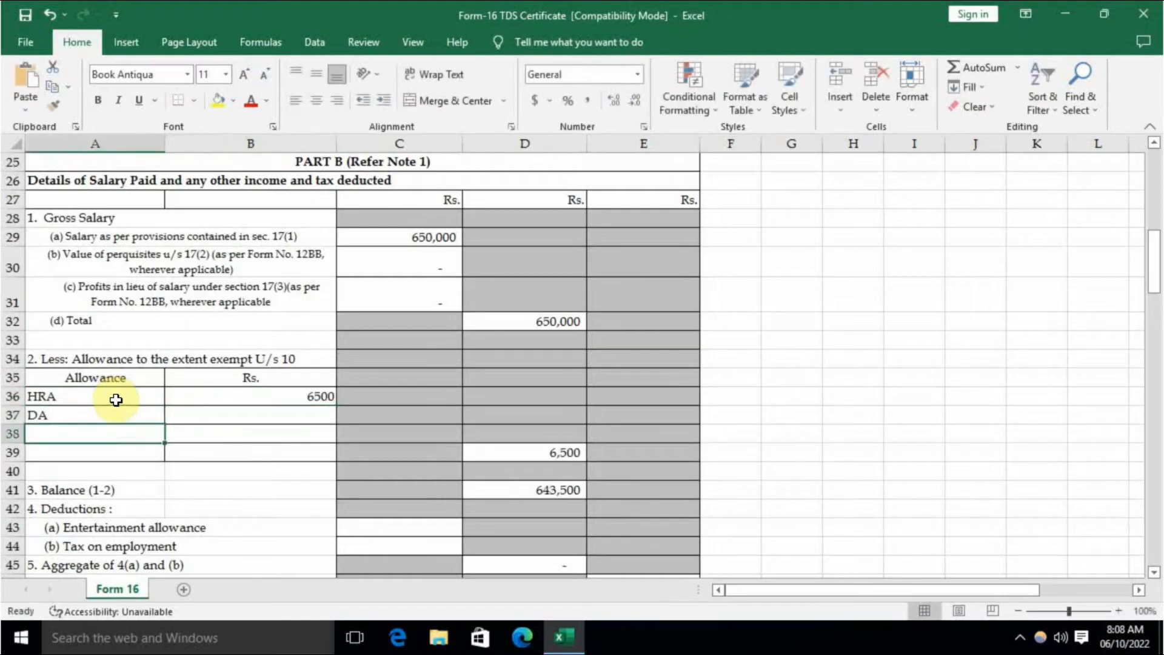
type("1100")
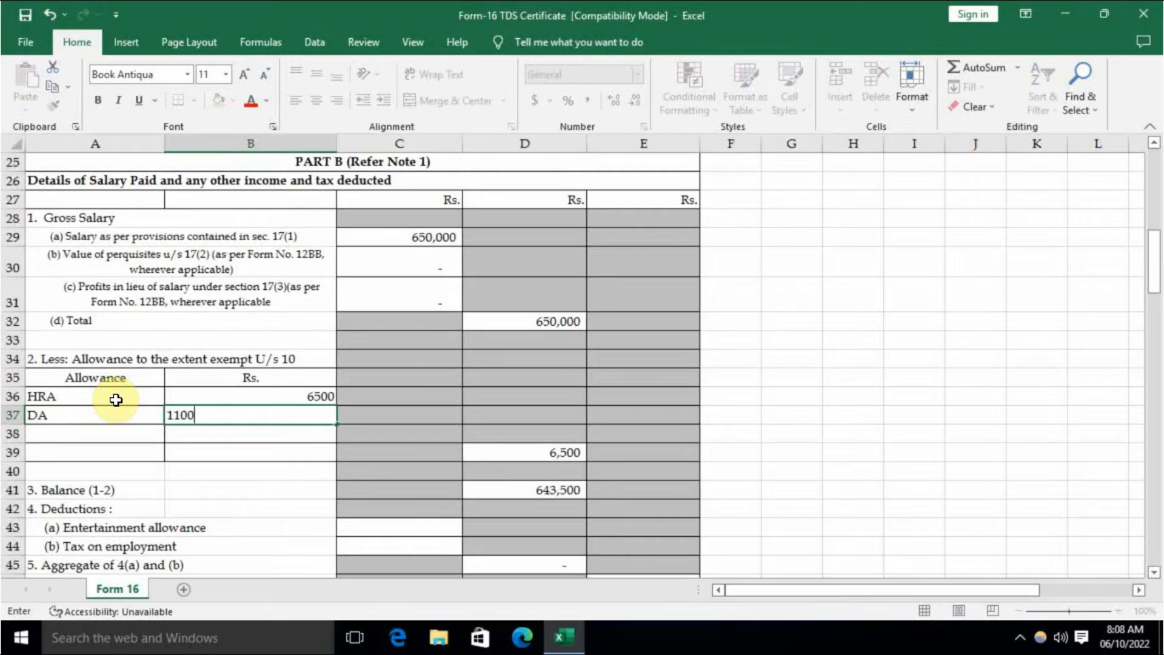
key("Return")
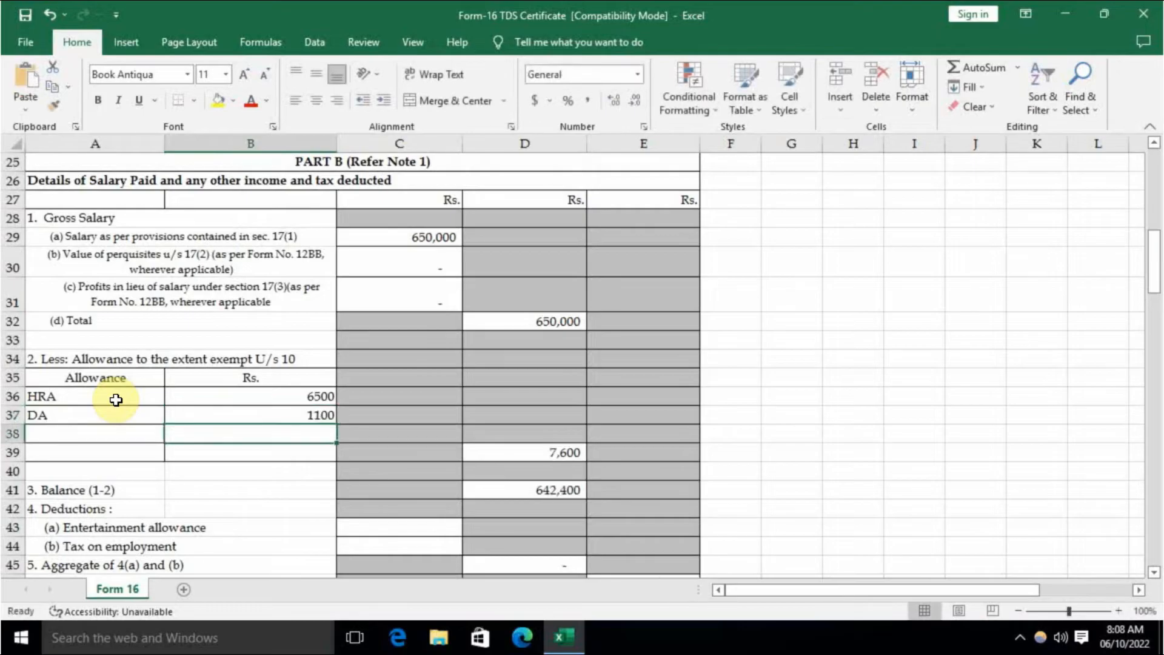
type("OTHER")
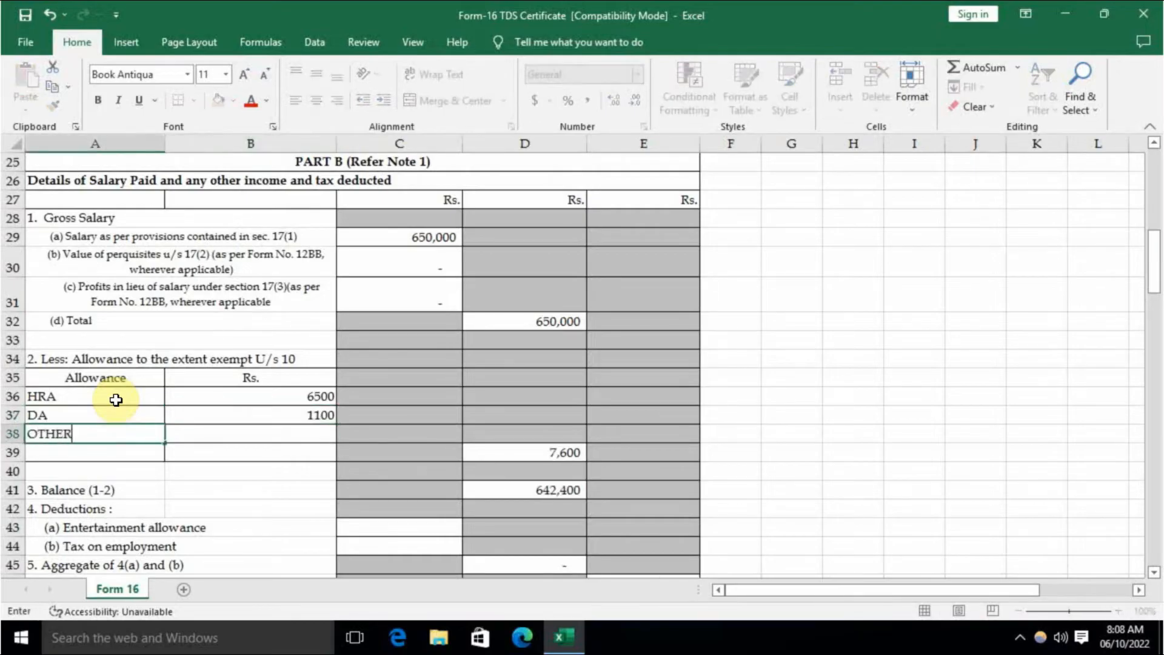
key("Tab")
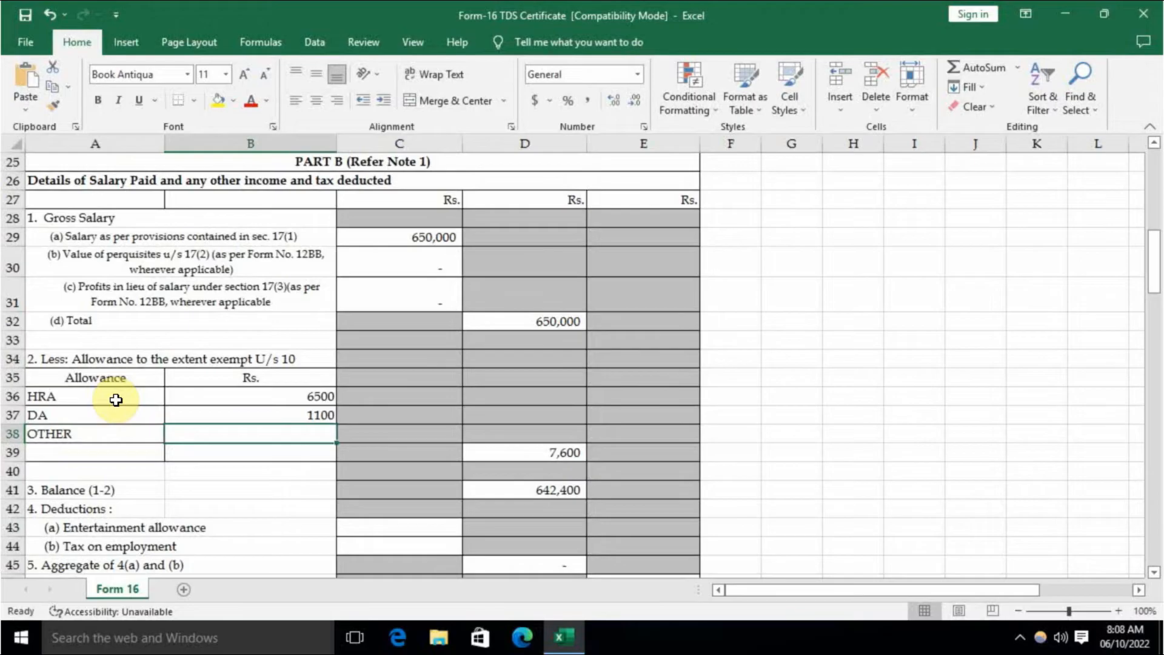
type("5500")
key("Return")
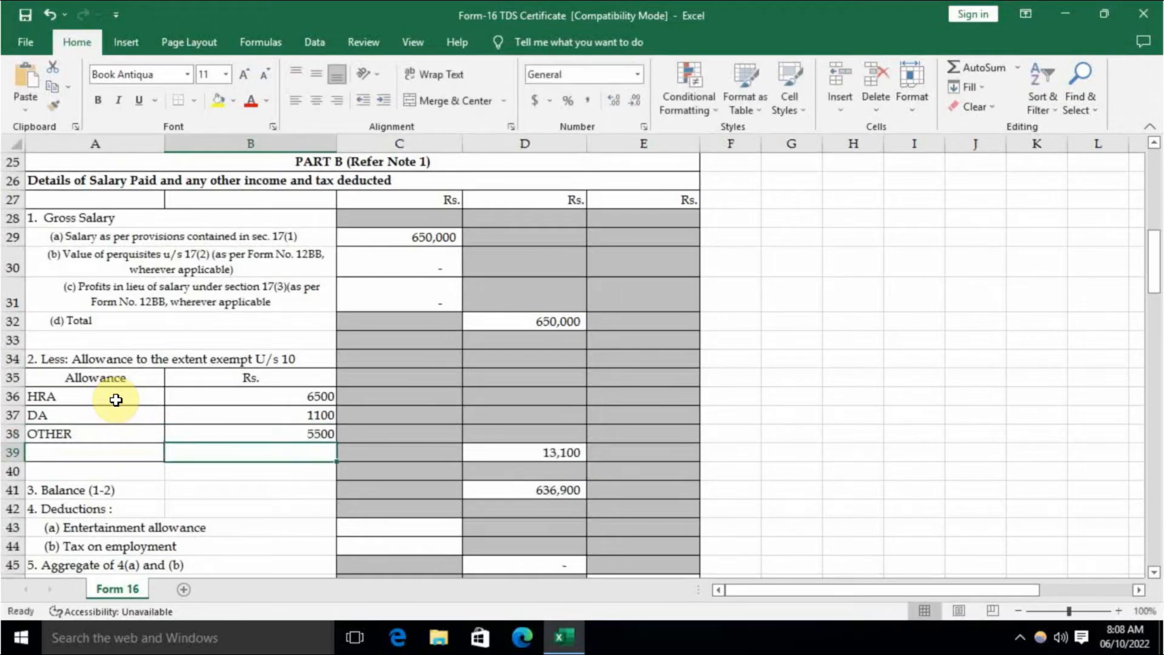
left_click(546, 489)
Set the entertainment allowance under Deductions to 5100.
scroll(521, 473, "down", 1)
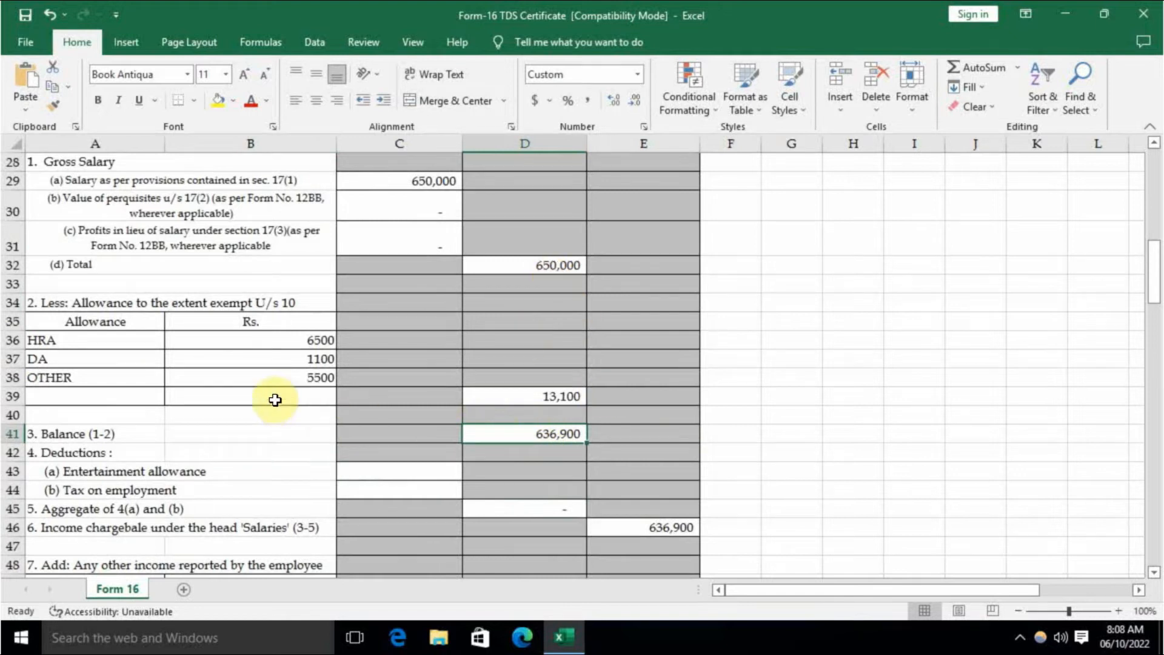
scroll(255, 434, "down", 1)
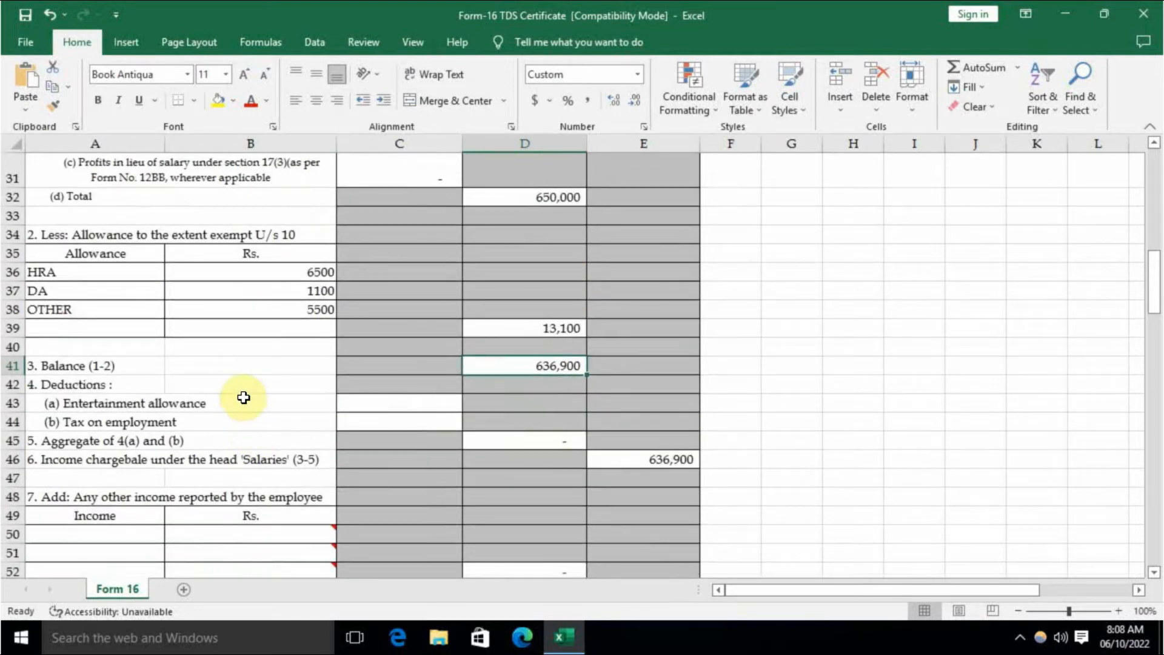
left_click(376, 406)
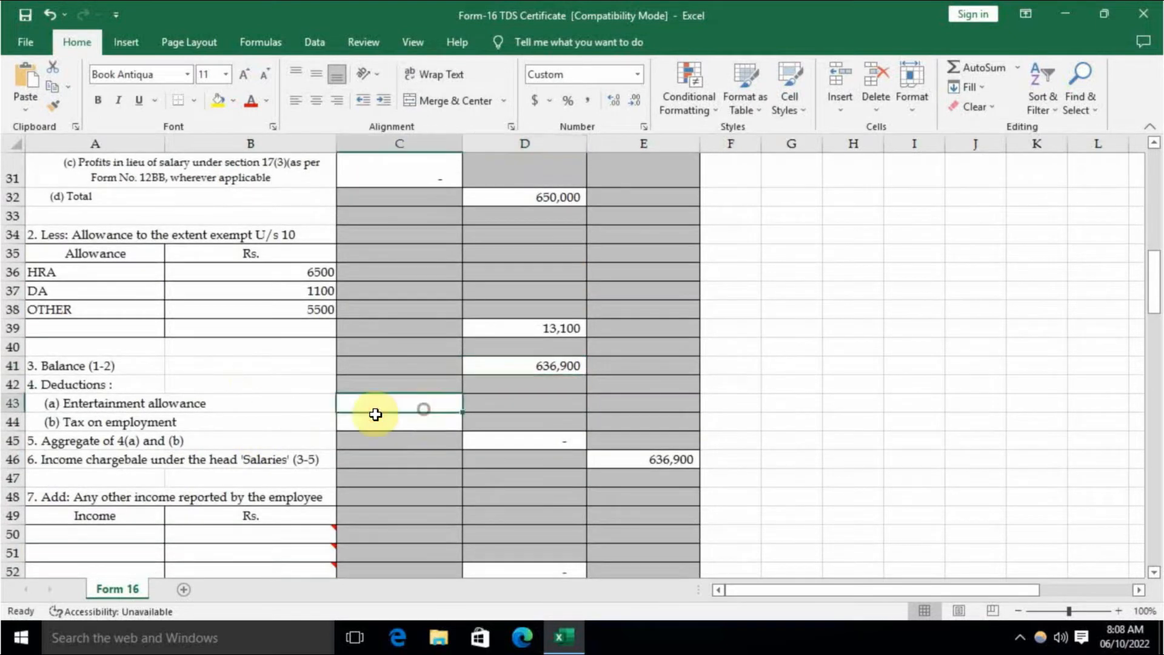
type("5")
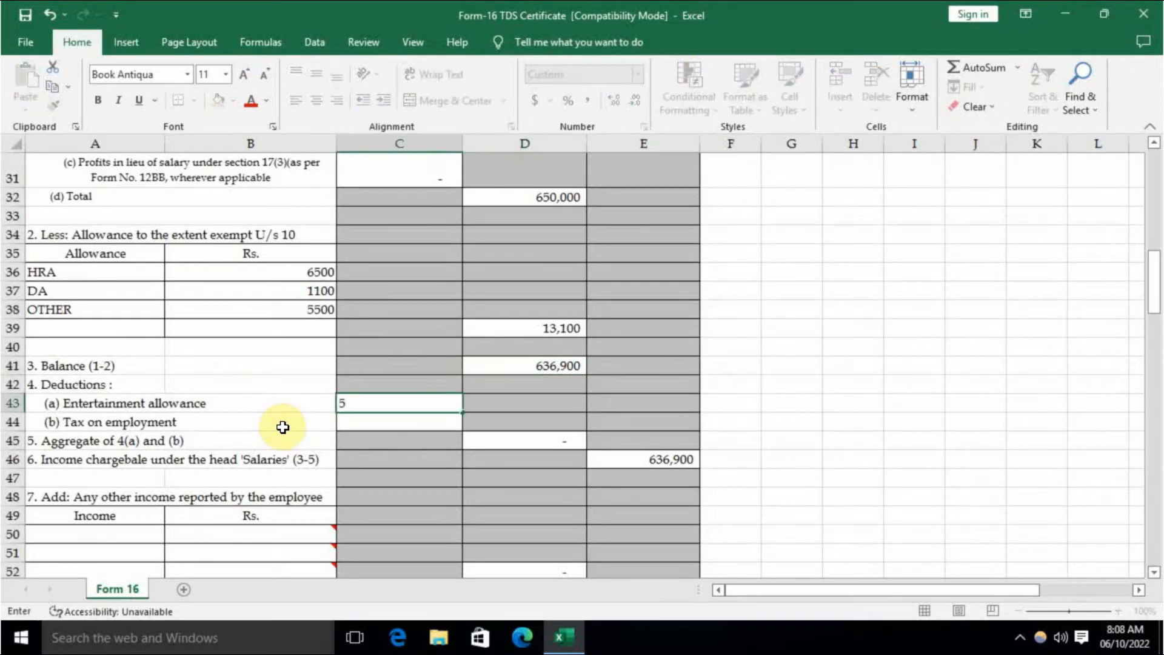
type("10")
key("Return")
key("Up")
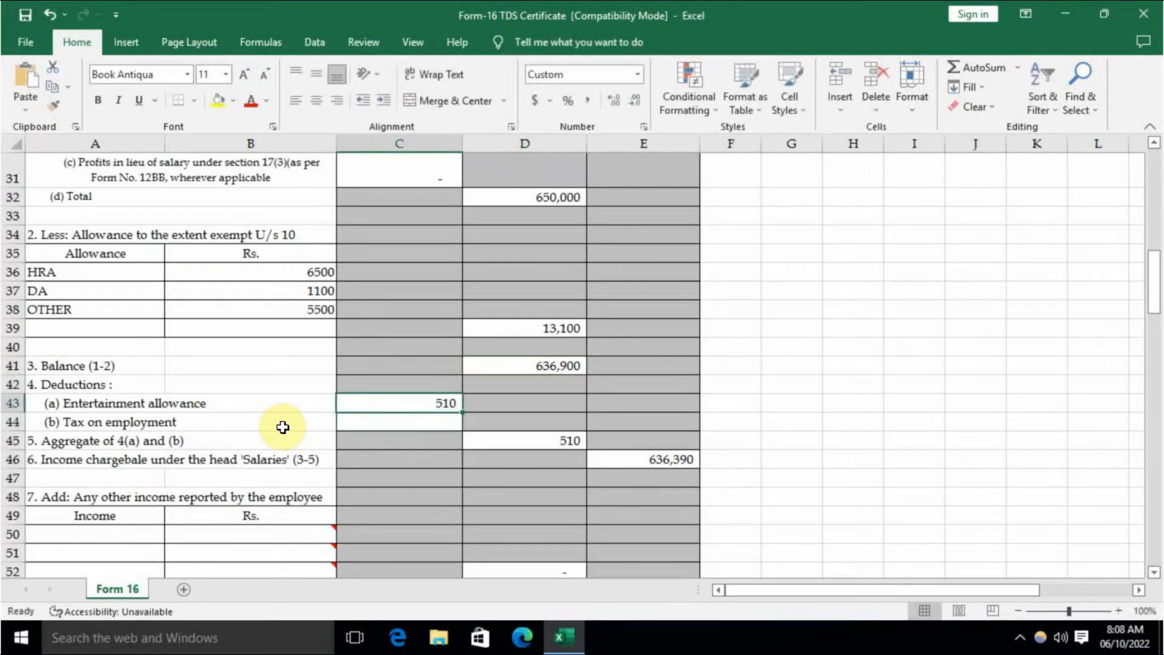
type("5100")
key("Return")
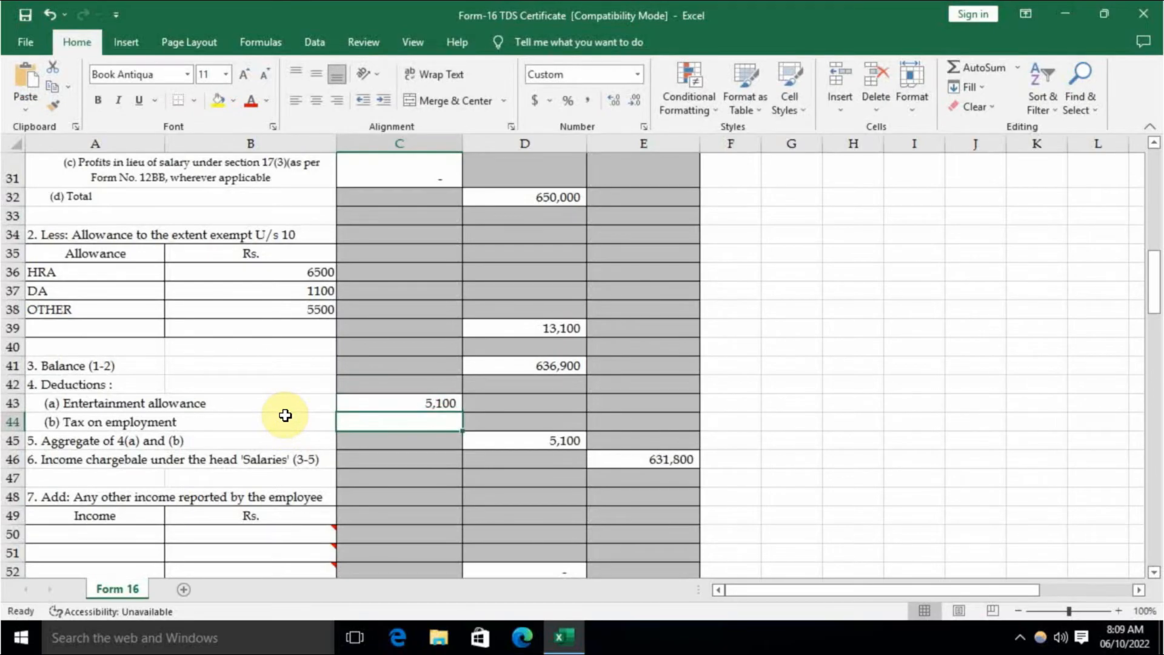
Set the tax on employment under Deductions to 6101 and check the income chargeable under Salaries.
type("6,1")
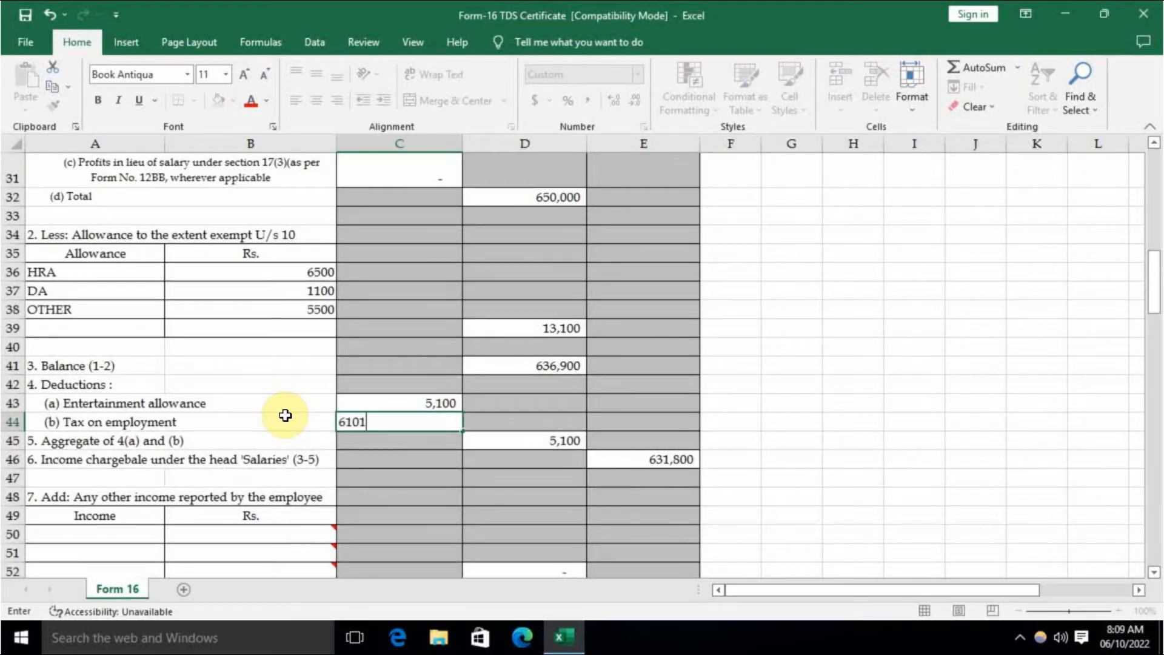
type("01")
key("Return")
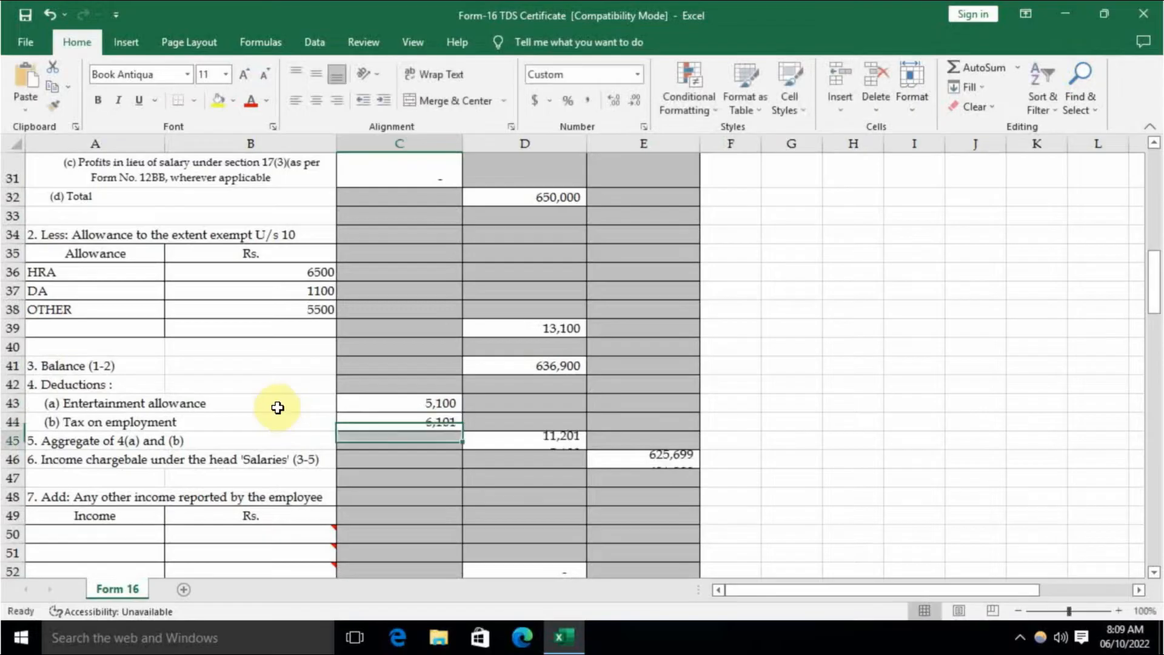
left_click(675, 461)
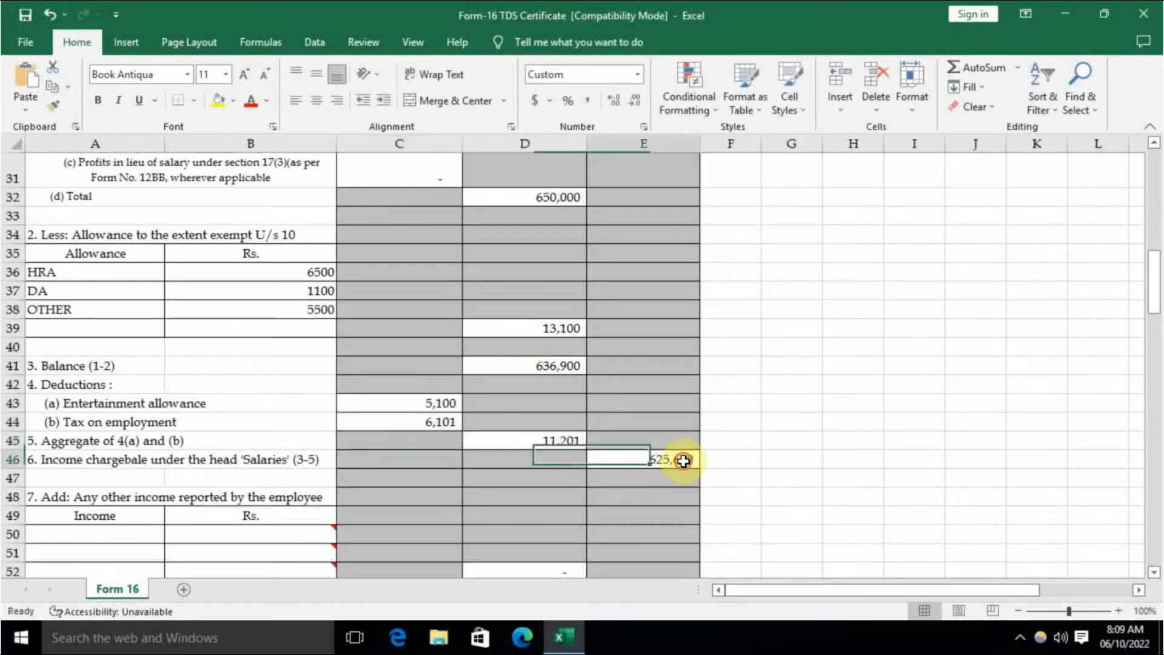
scroll(608, 476, "down", 1)
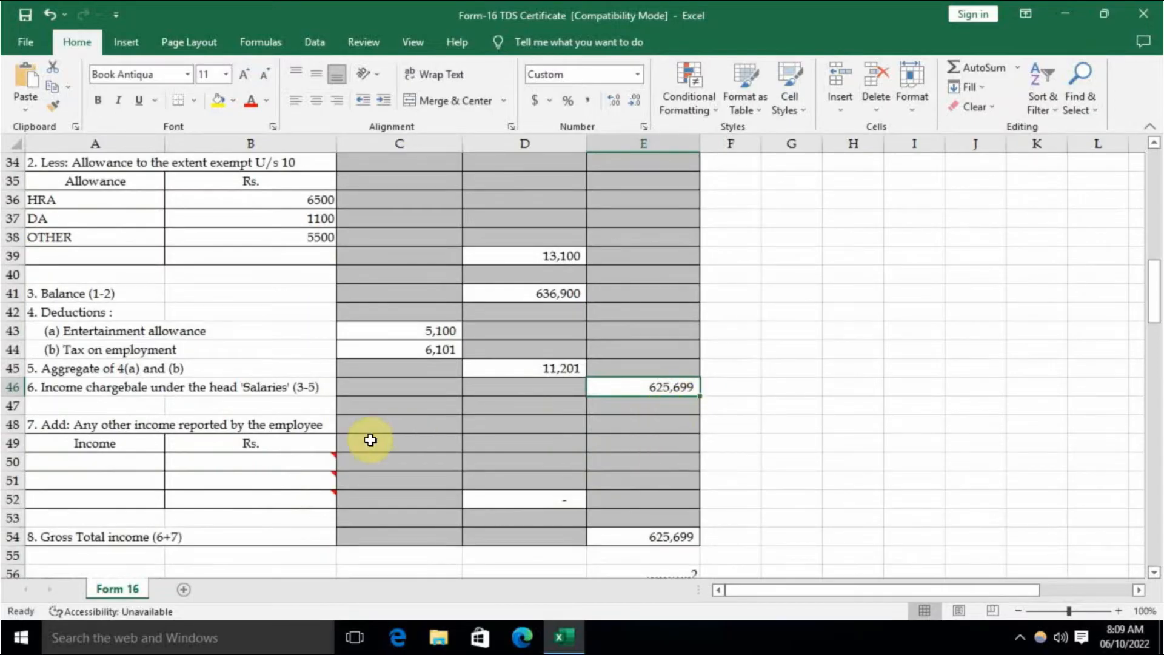
Enter "Interest income" as the first item of other income reported by the employee.
left_click(92, 459)
mouse_move(190, 472)
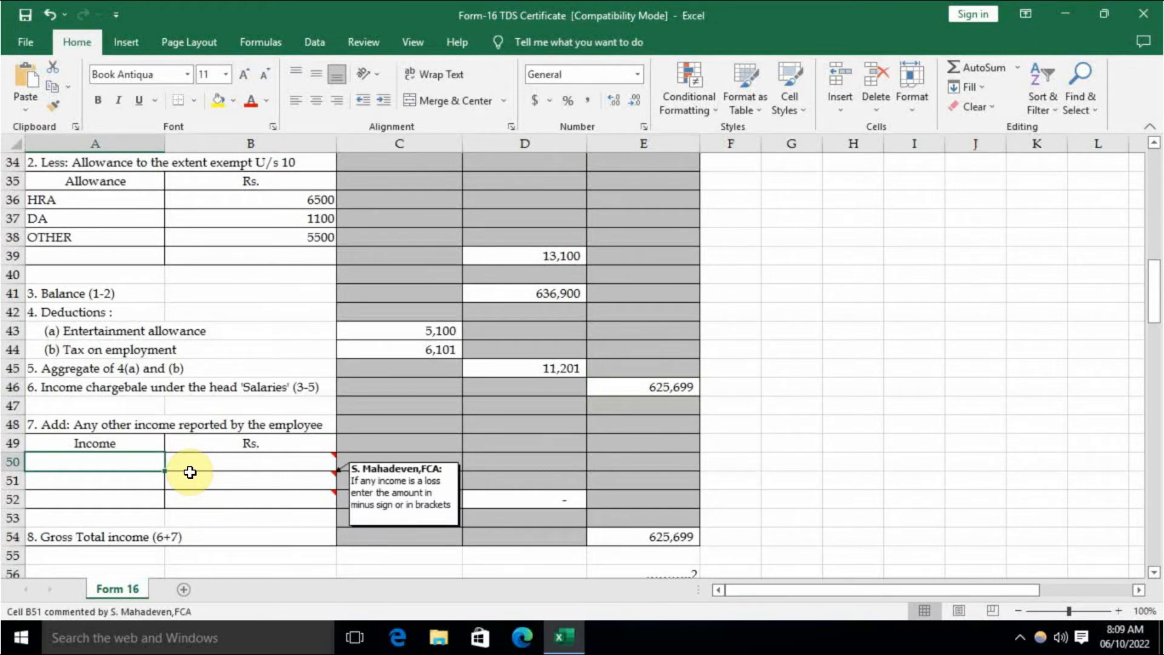
type("IN")
key("BackSpace")
key("BackSpace")
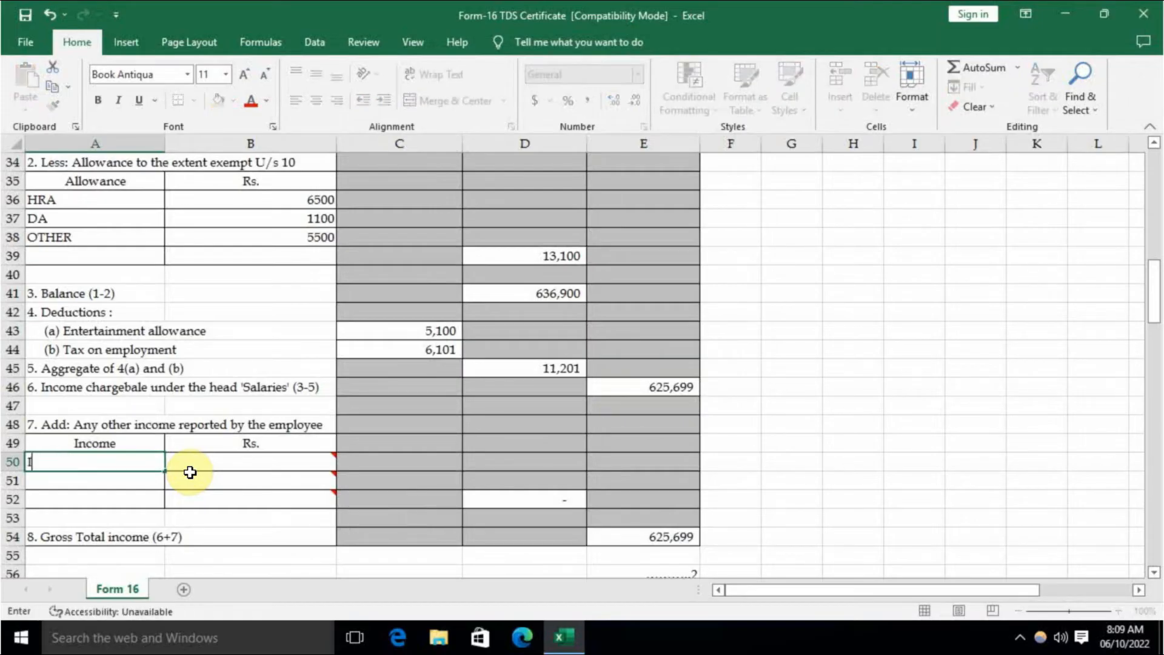
type("nt")
key("BackSpace")
key("BackSpace")
key("BackSpace")
key("BackSpace")
type("nteres")
key("BackSpace")
key("BackSpace")
key("BackSpace")
key("BackSpace")
key("BackSpace")
key("BackSpace")
key("BackSpace")
type("Interest income")
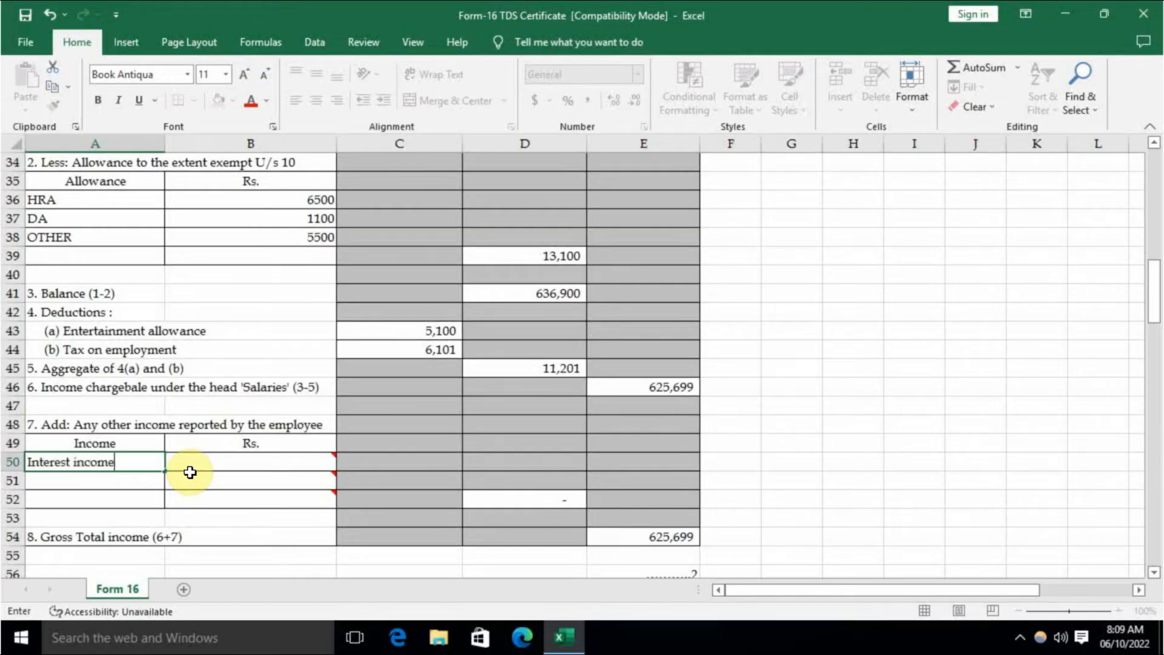
key("Return")
Set the interest income amount to 6015 and check the Gross Total income.
key("Up")
key("Right")
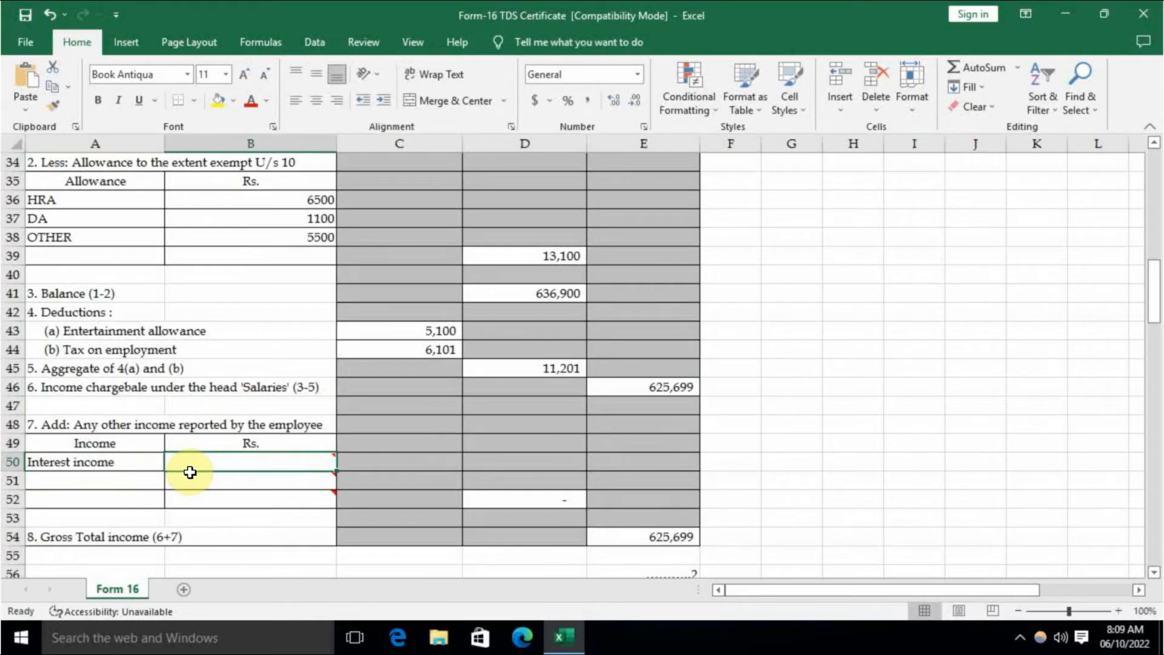
type("6015")
key("Return")
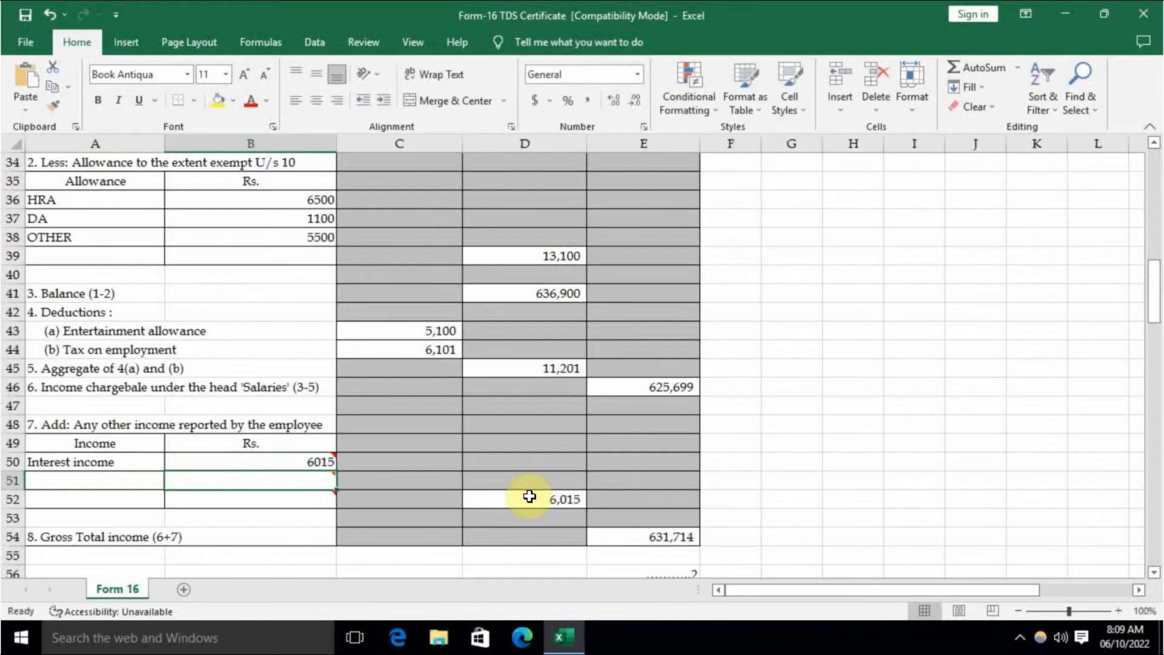
left_click(673, 537)
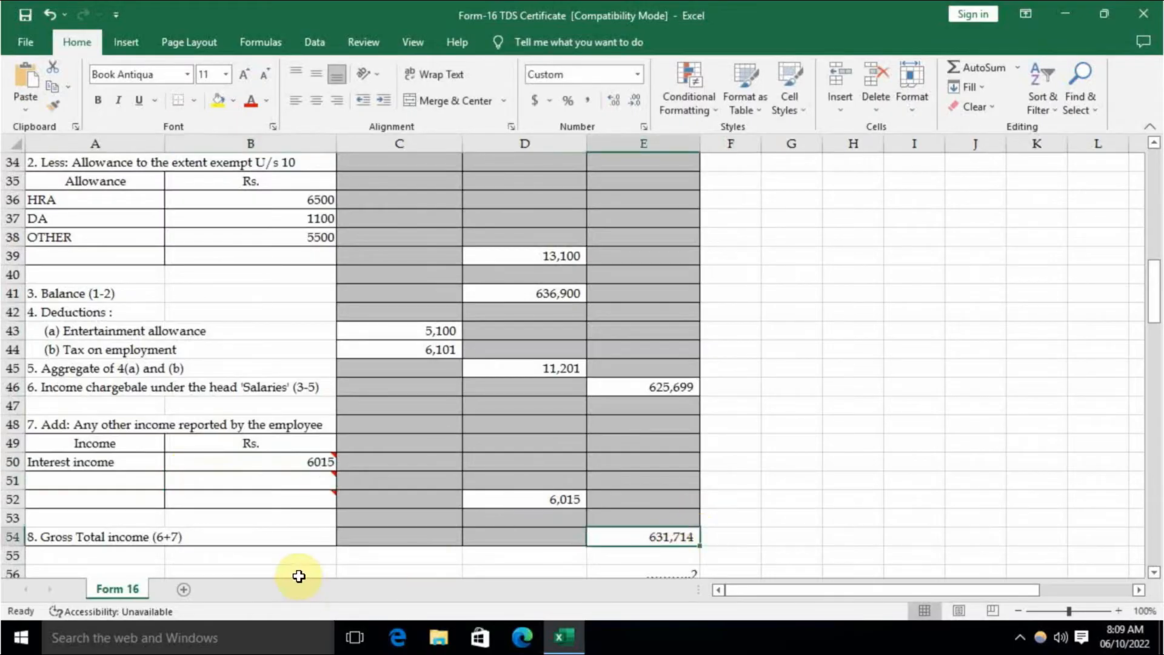
List "lic" as item (i) under Section 80 C with a gross amount of 36500.
scroll(291, 521, "down", 6)
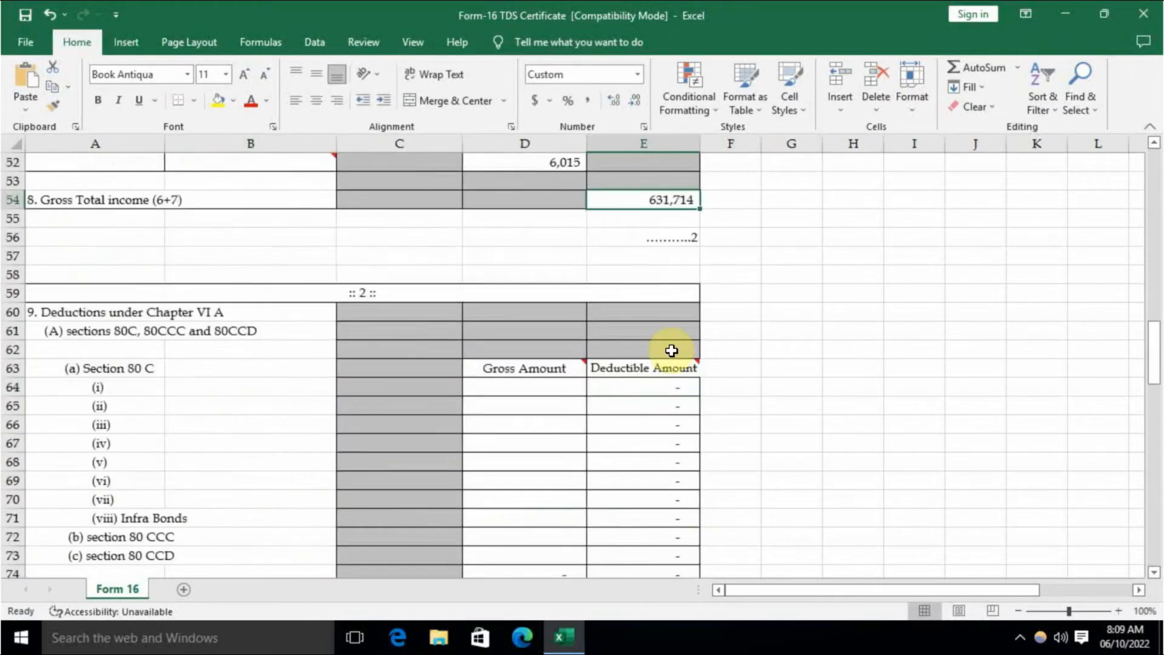
left_click(212, 389)
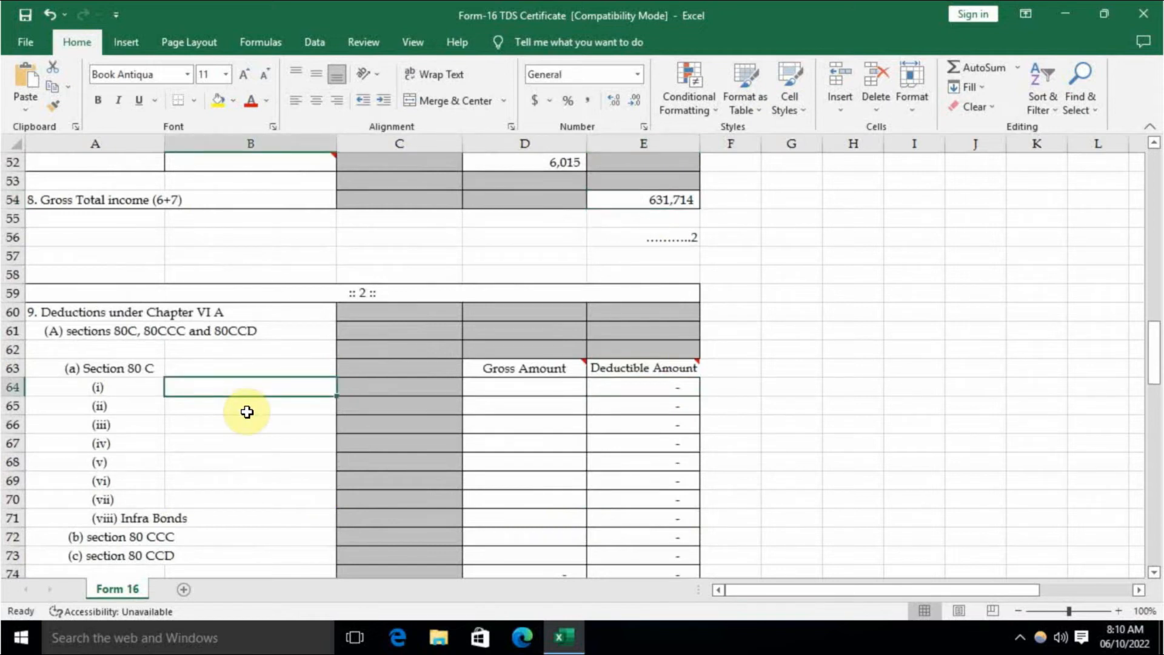
type("lic")
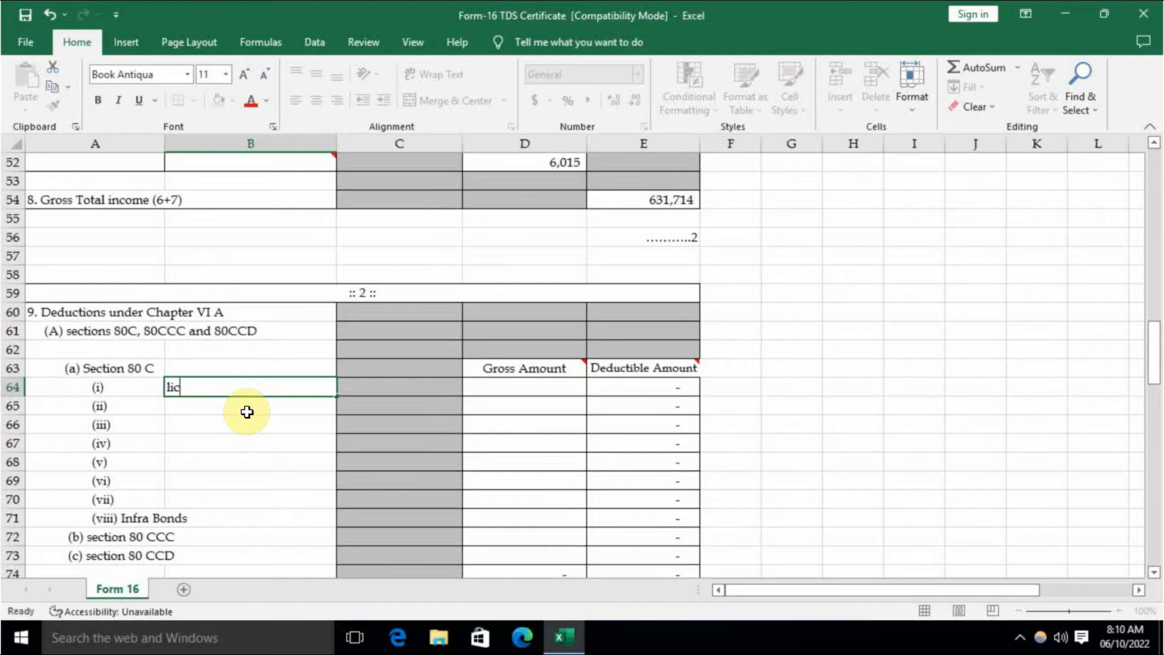
key("Tab")
key("Tab")
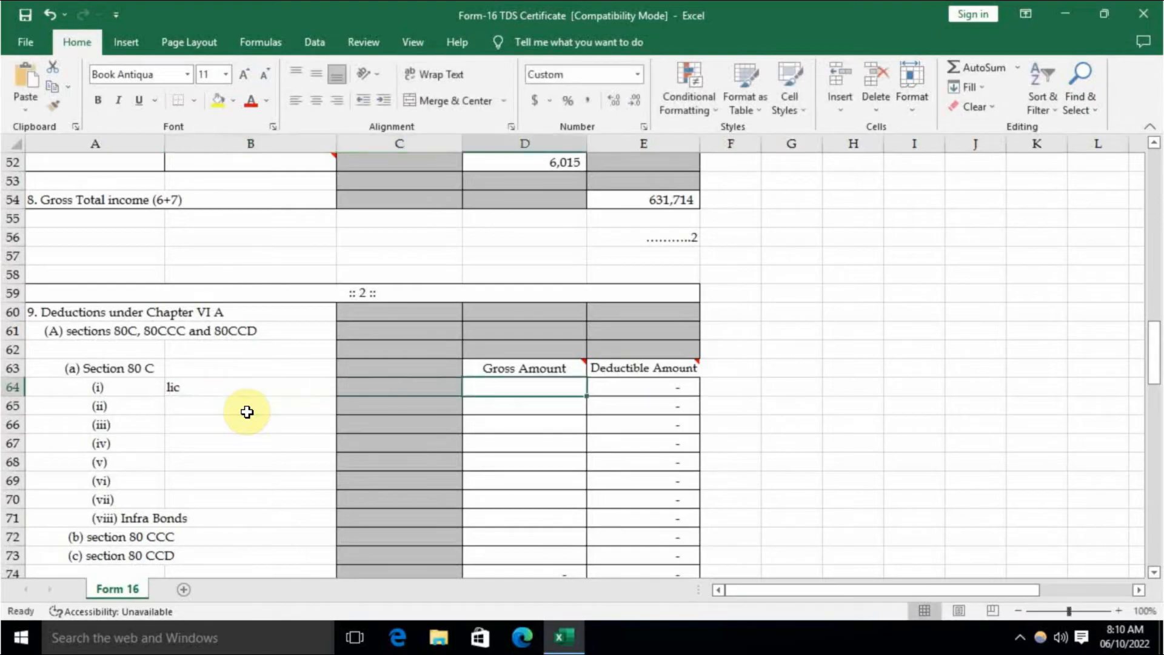
type("6500")
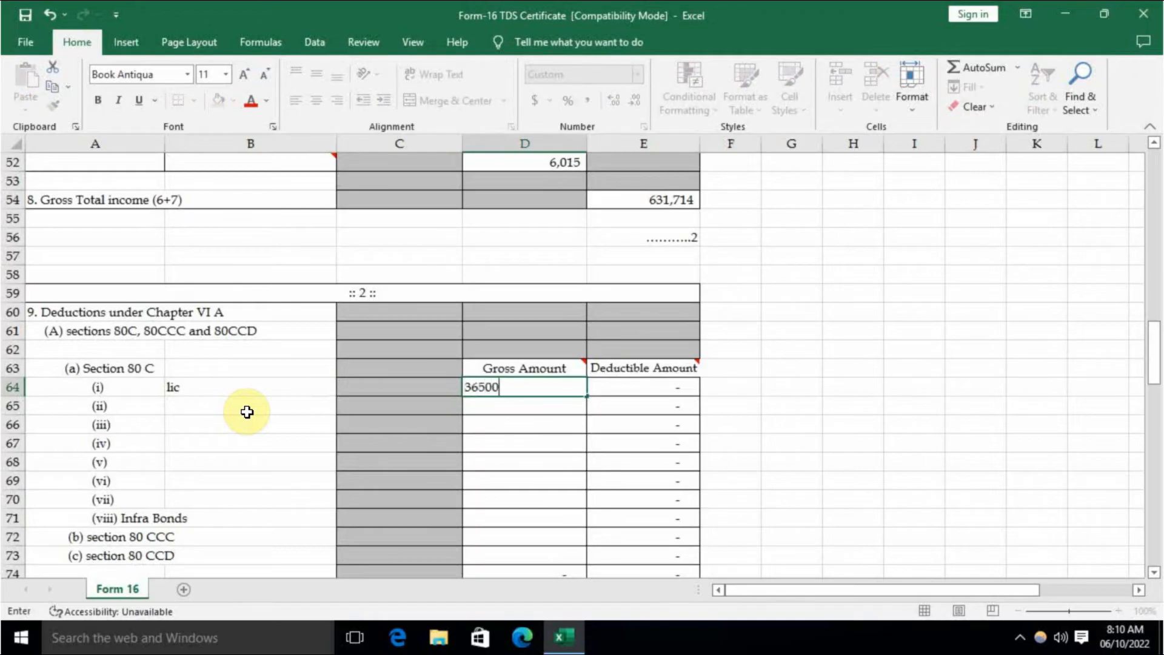
type("6500")
key("Return")
List "pff" as item (ii) under Section 80 C with a gross amount of 12,600.
left_click(247, 412)
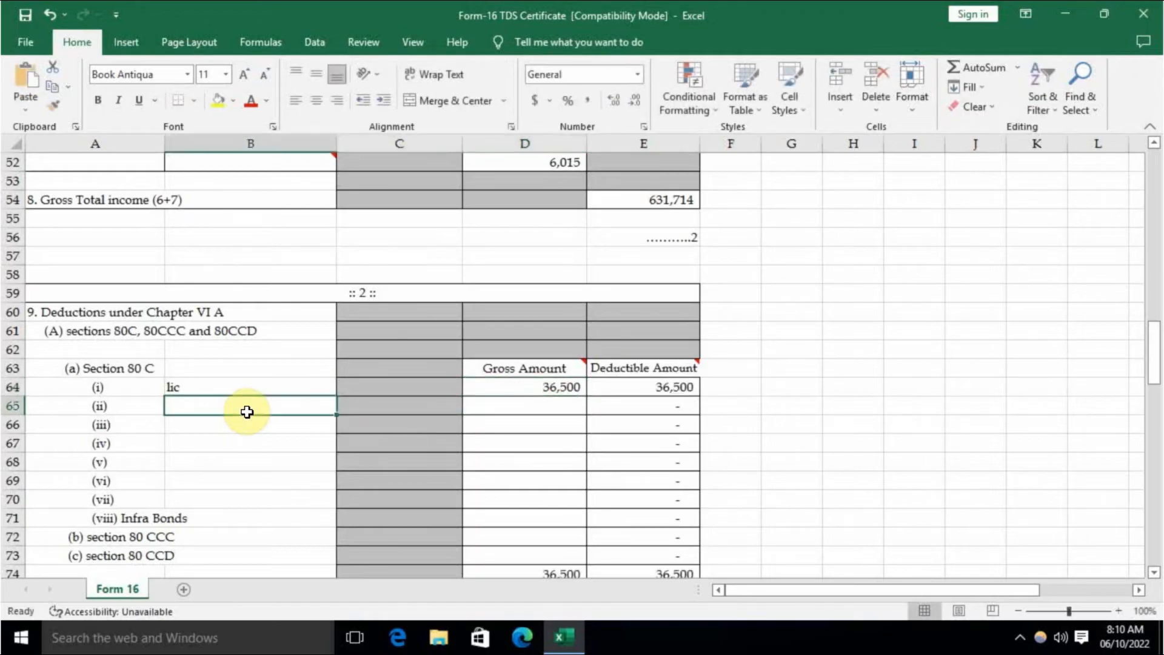
type("pff")
key("Tab")
key("Tab")
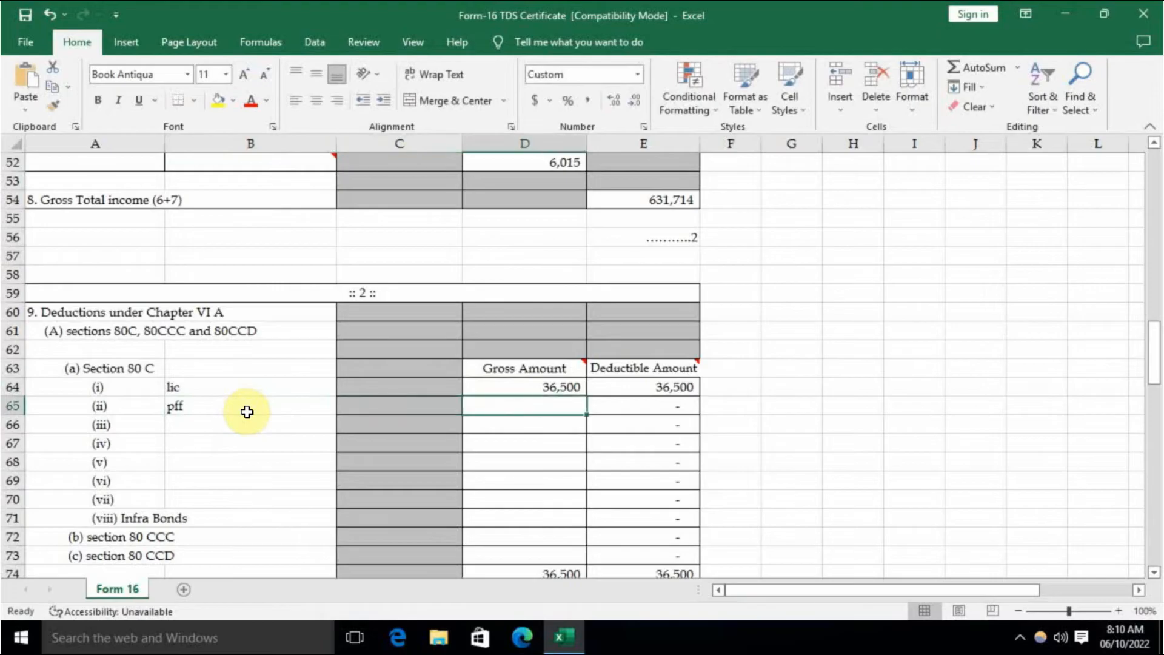
type("12,600")
key("Return")
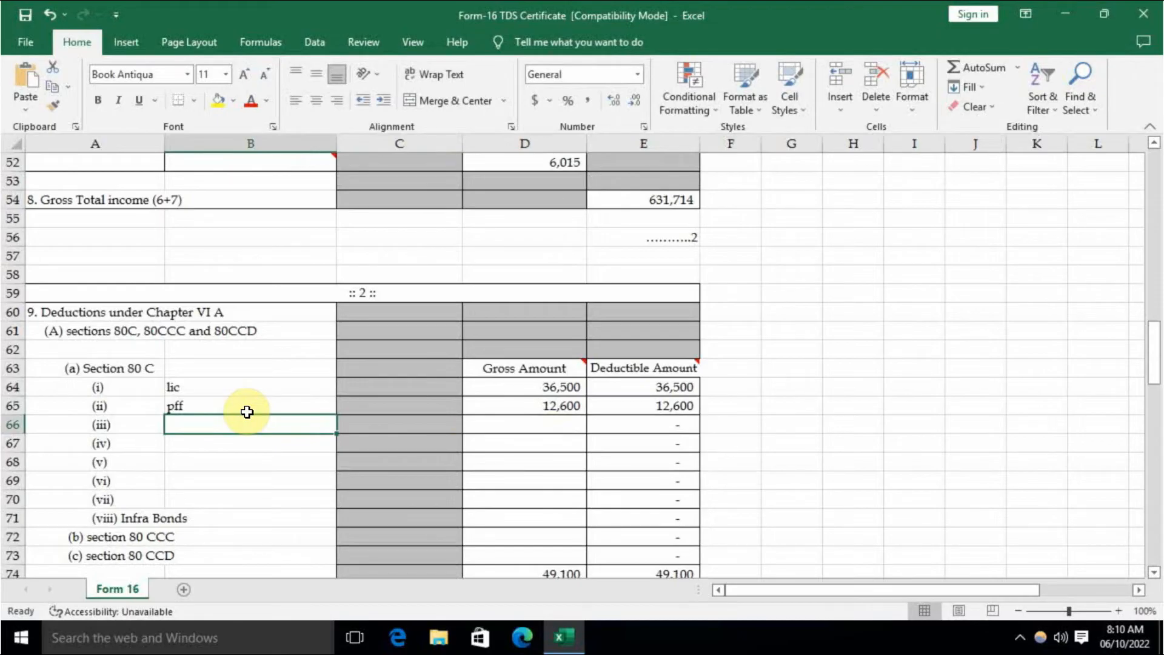
List "mutual fund" as item (iii) under Section 80 C with a gross amount of 6012.
type("mutual")
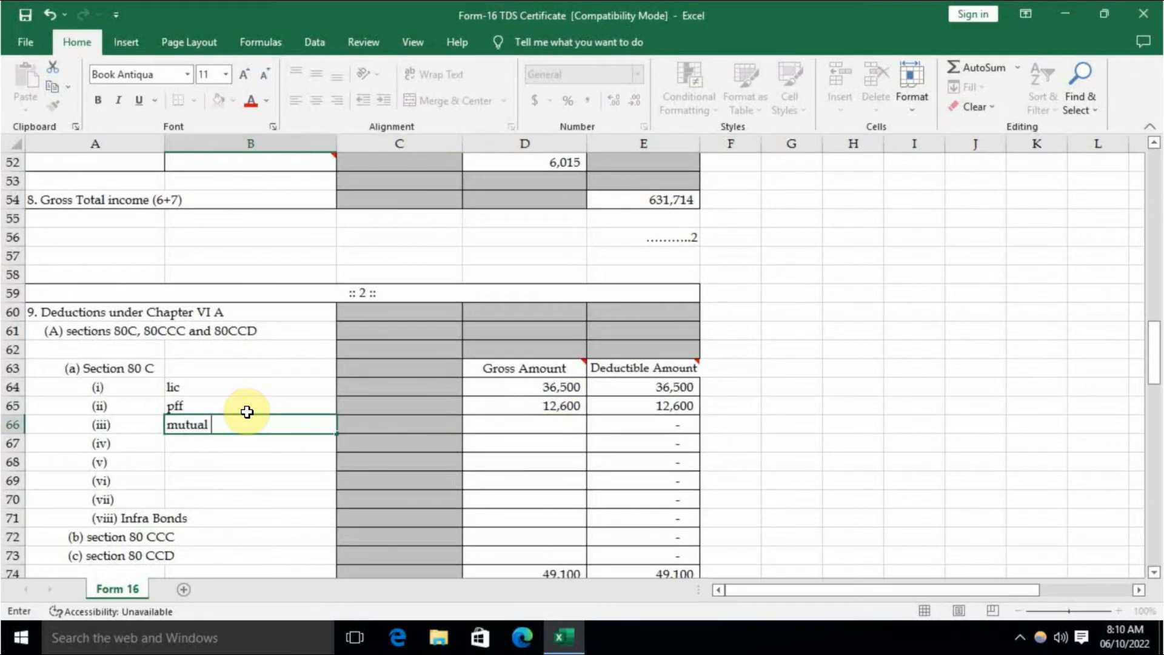
type(" fund")
key("Return")
key("Up")
key("Right")
key("Right")
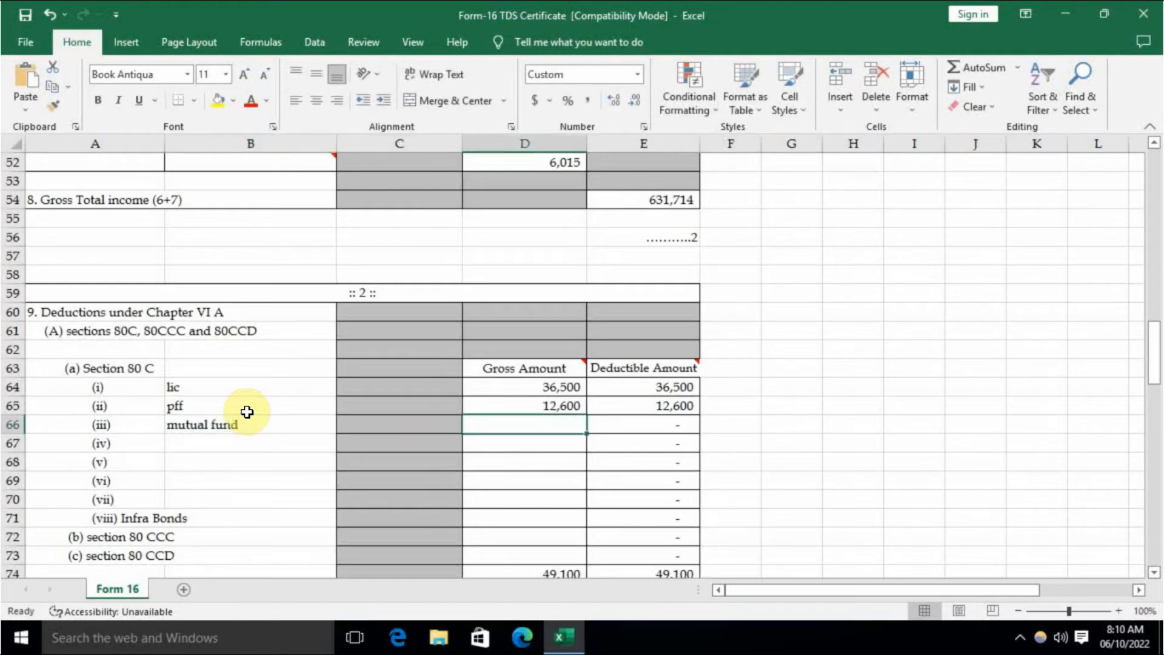
type("6,")
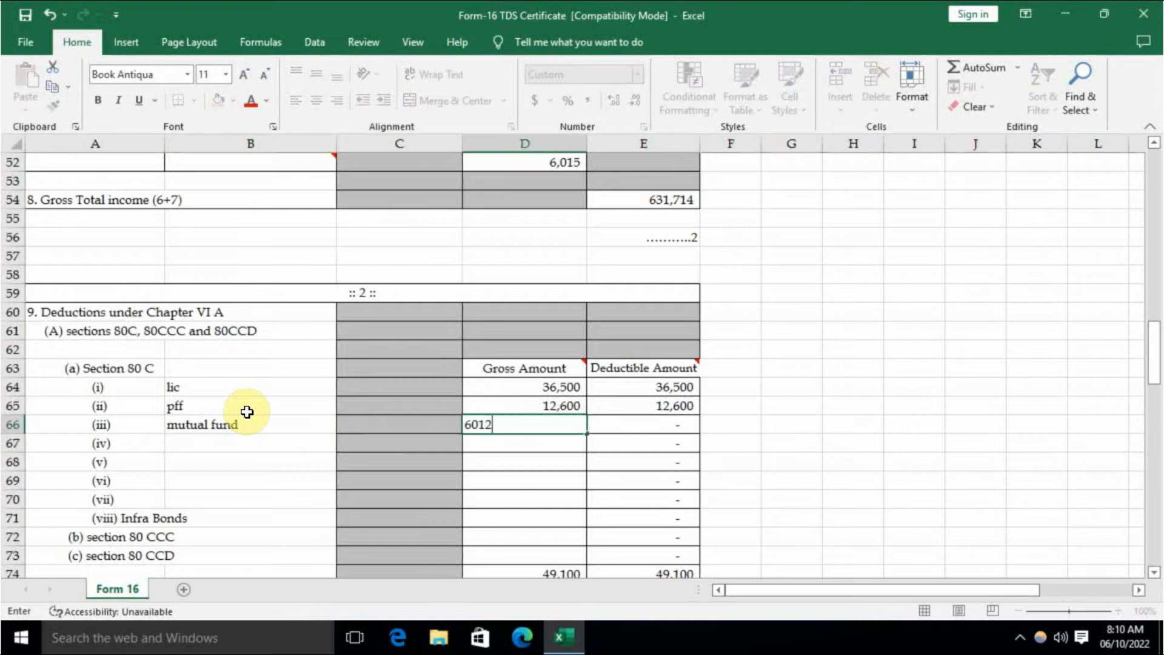
type("012")
key("Return")
List "other" as item (iv) under Section 80 C with a gross amount of 5011.
left_click(212, 451)
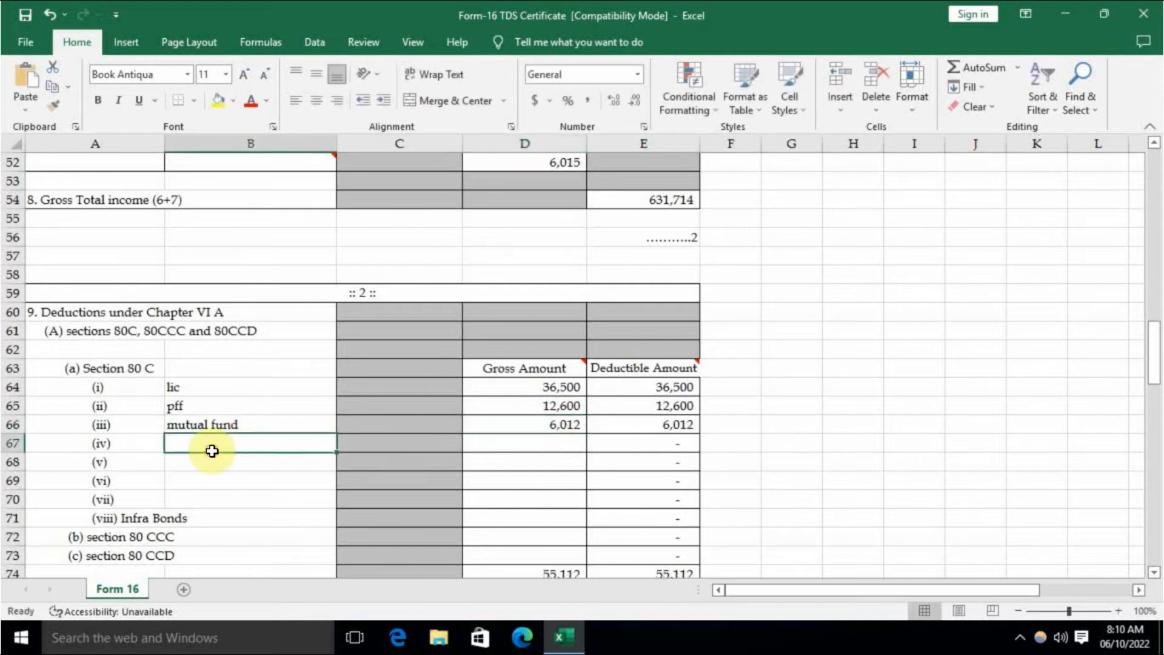
type("other")
key("Return")
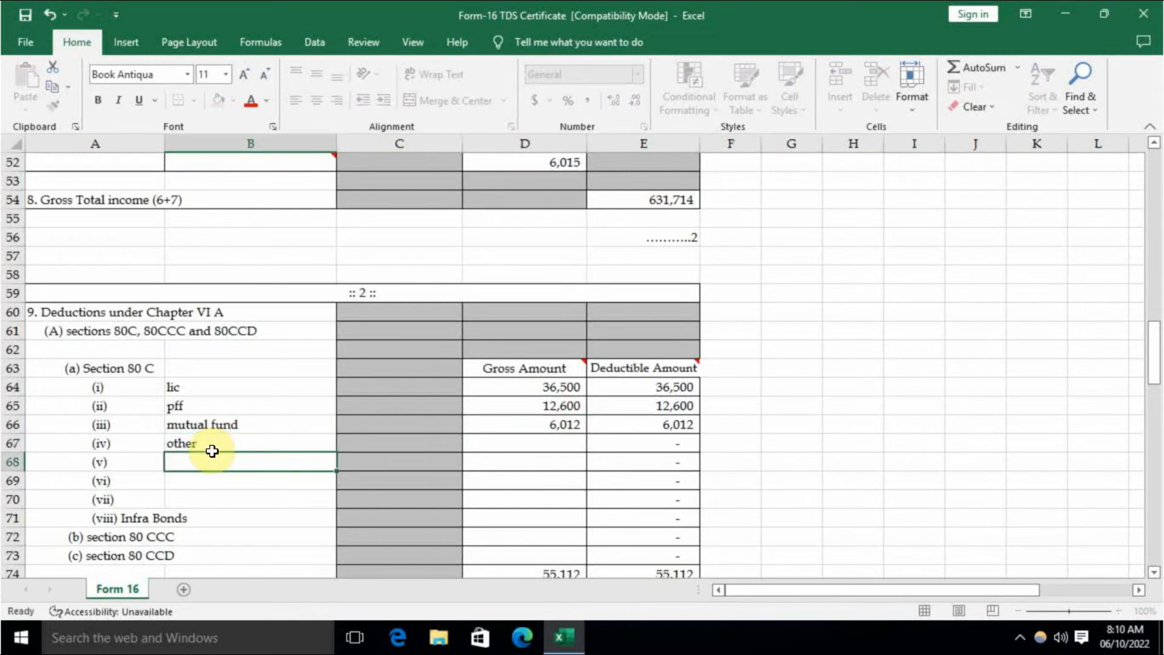
key("Up")
key("Right")
key("Right")
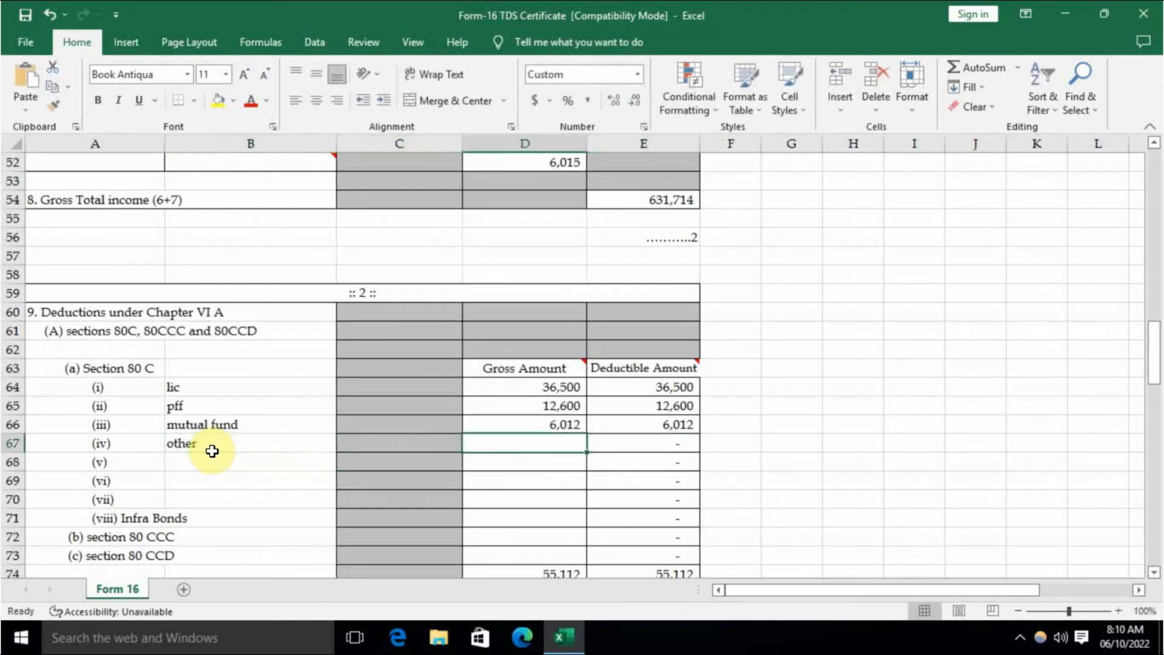
type("5011")
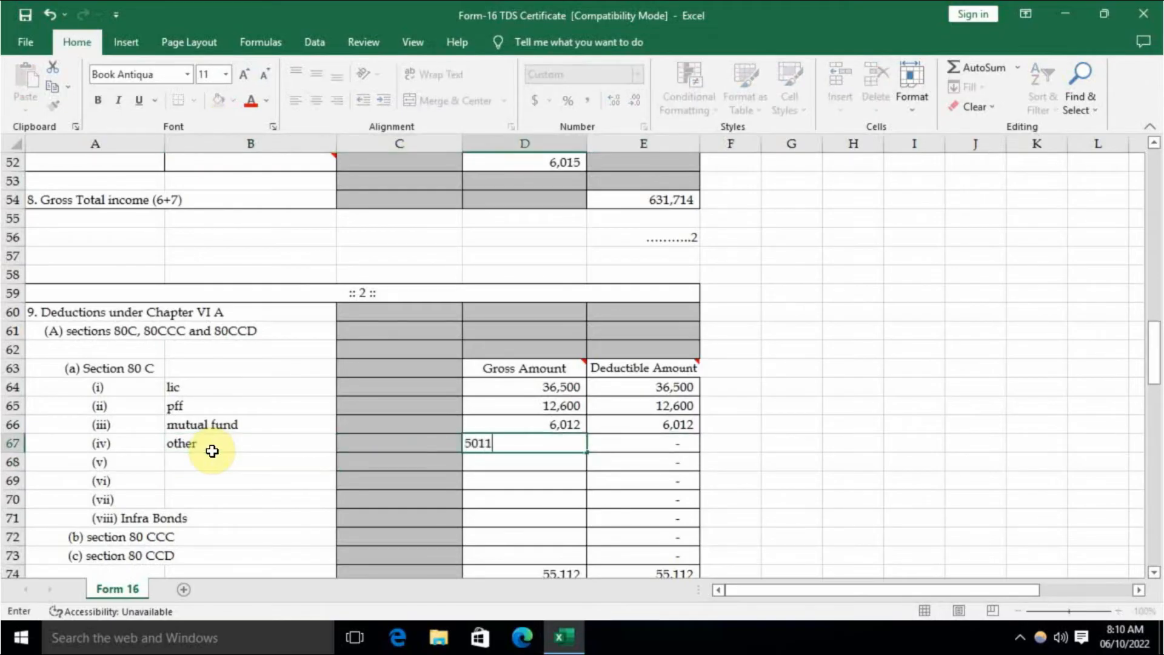
key("Return")
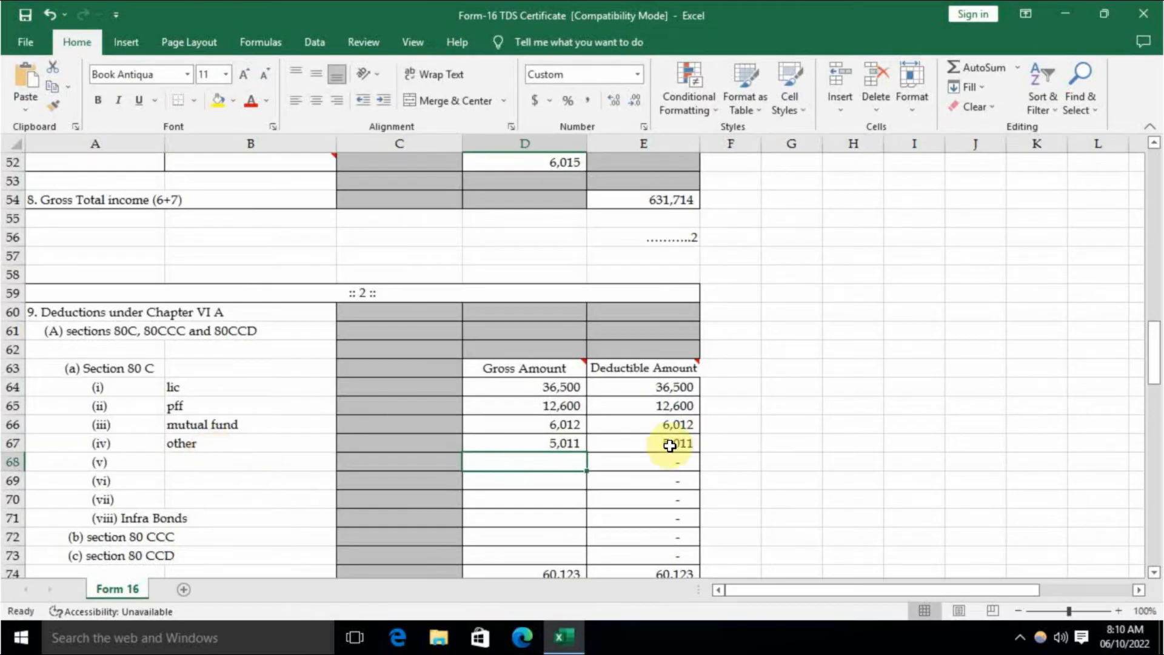
Check the unused Section 80 C items, the total deductible amount, and the section 80 CCC and 80 CCD rows.
left_click(239, 465)
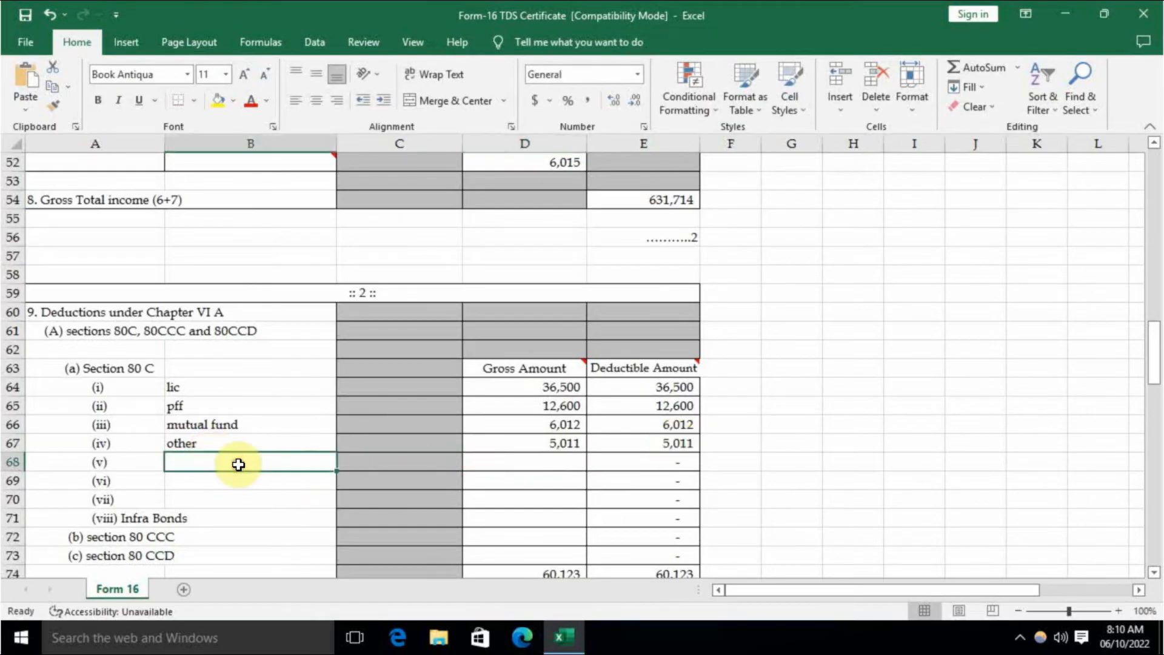
left_click(234, 488)
scroll(591, 476, "down", 2)
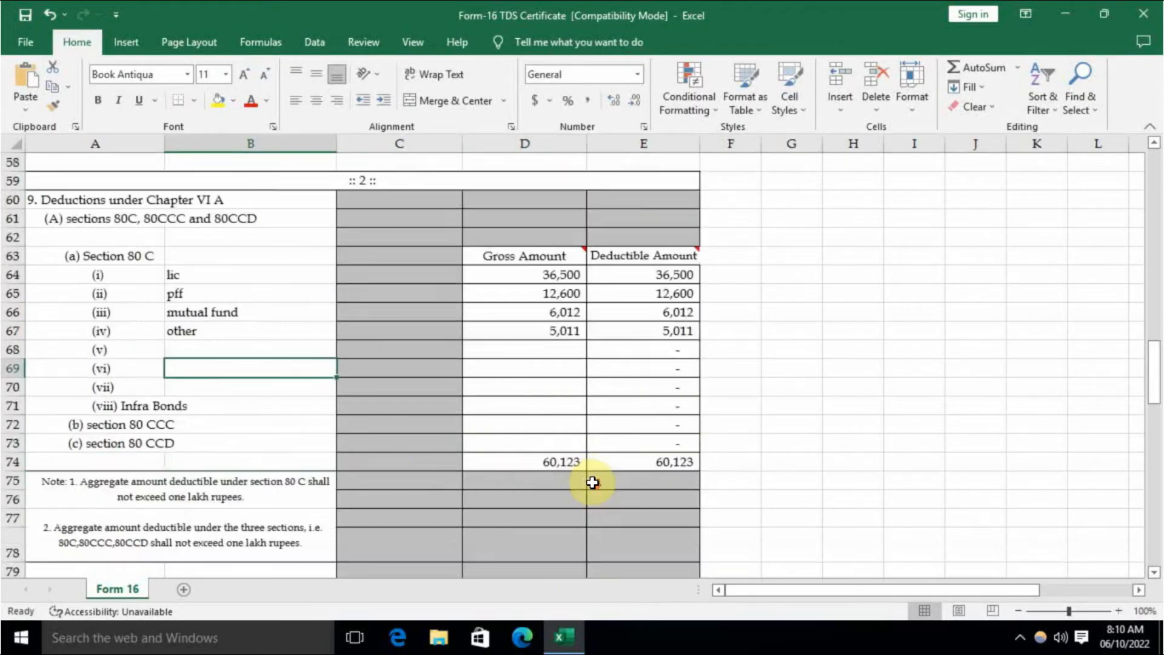
left_click(676, 462)
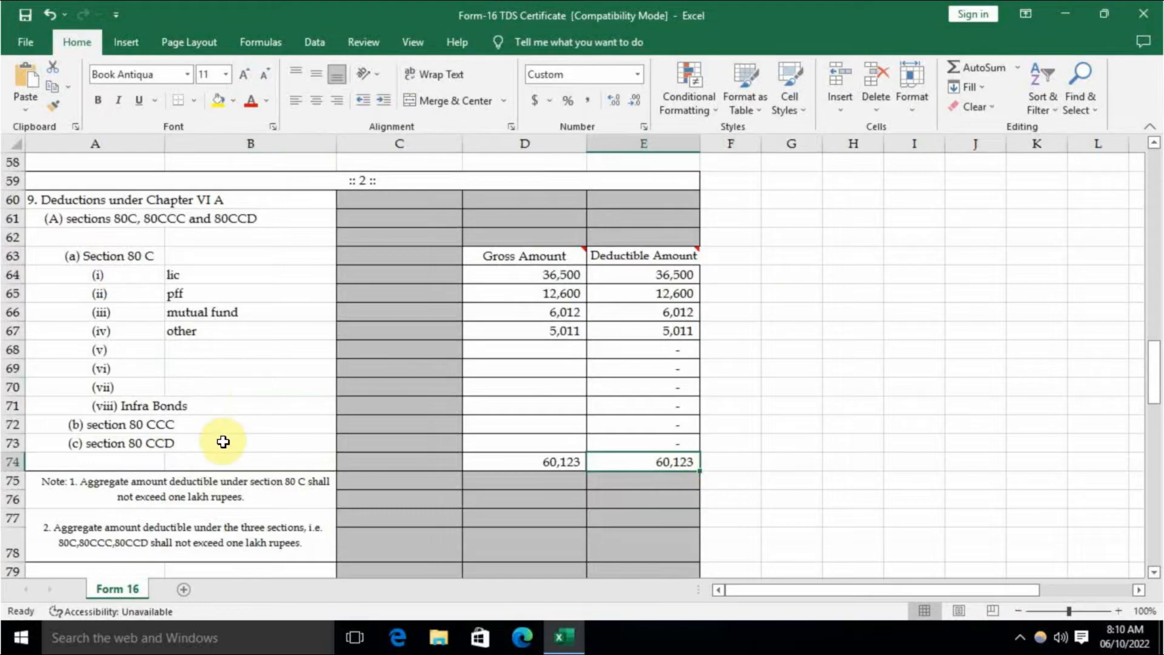
scroll(226, 442, "down", 2)
left_click(216, 309)
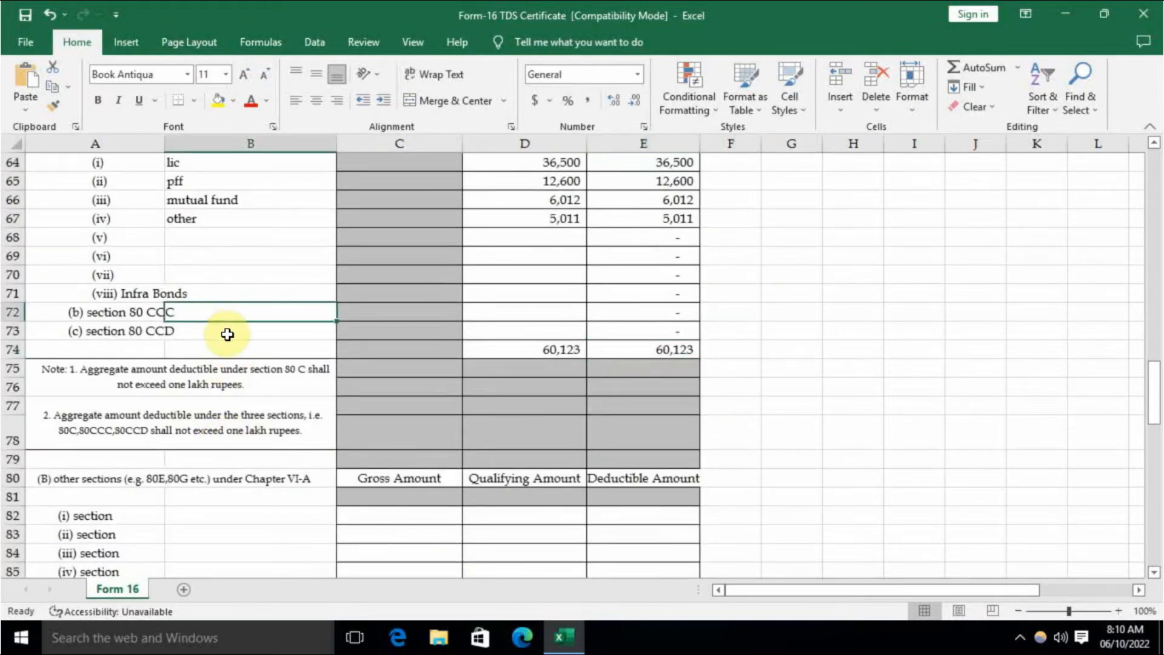
left_click(237, 330)
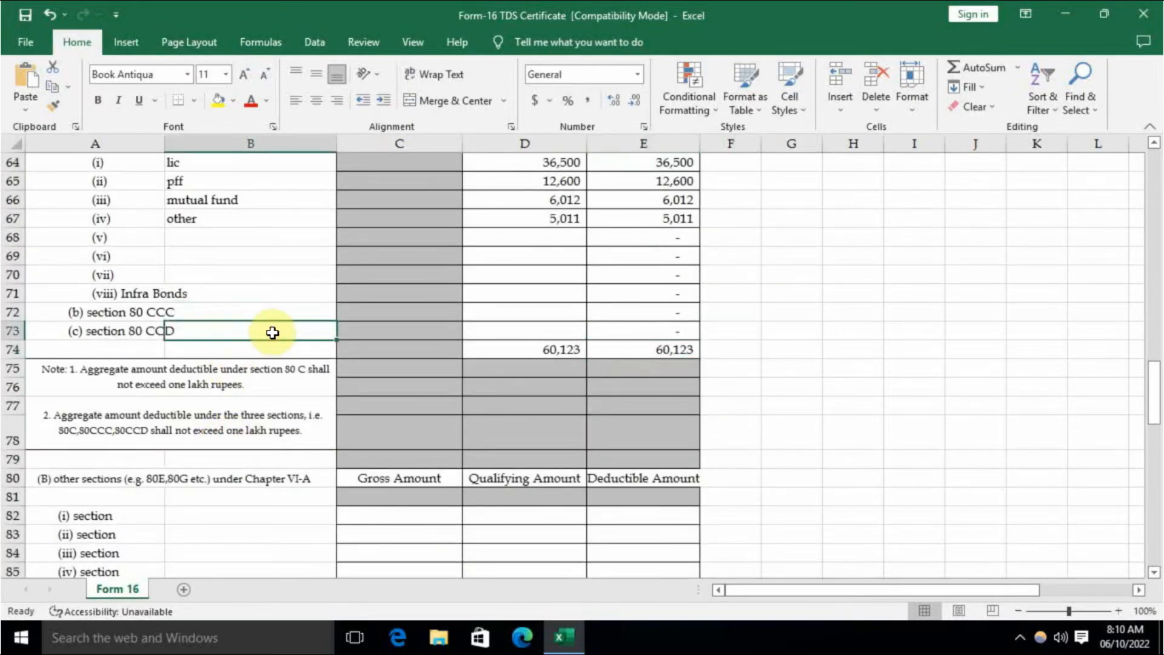
Examine the five rows for other sections under Chapter VI-A, such as 80E and 80G.
scroll(261, 409, "down", 1)
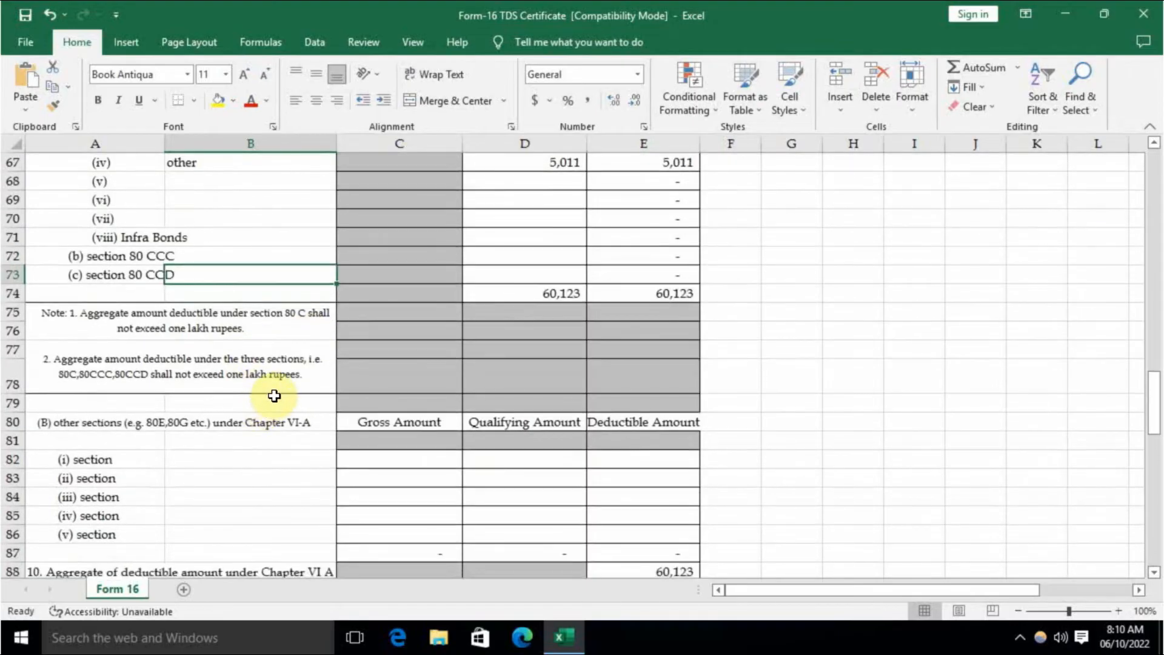
scroll(276, 396, "down", 1)
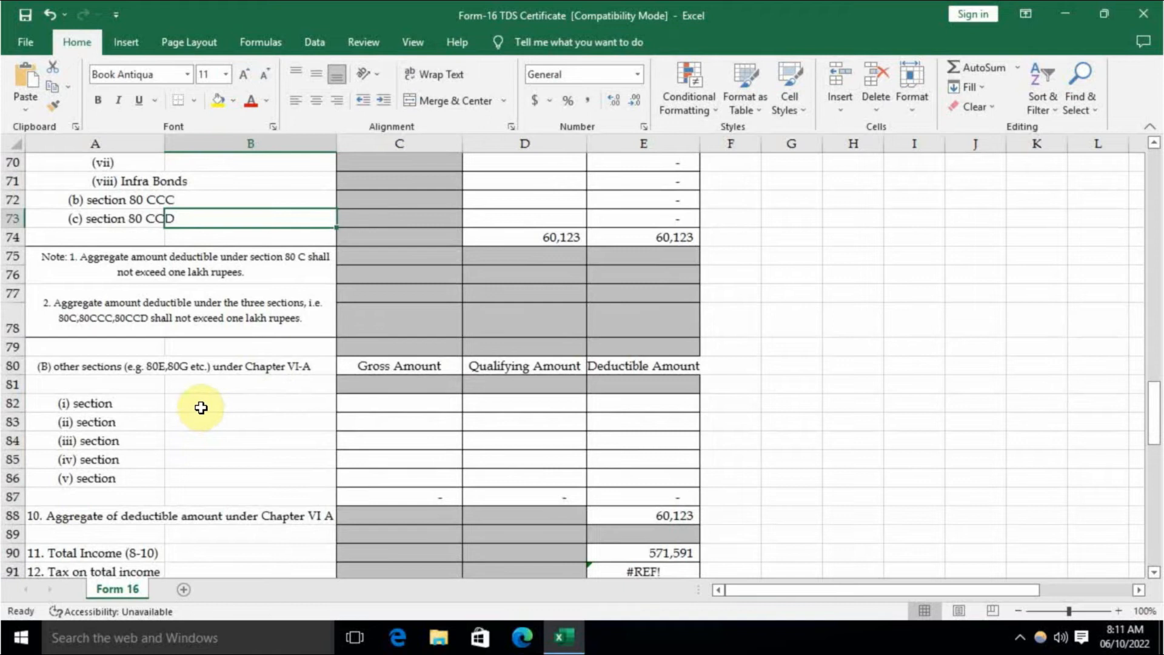
left_click_drag(201, 408, 305, 479)
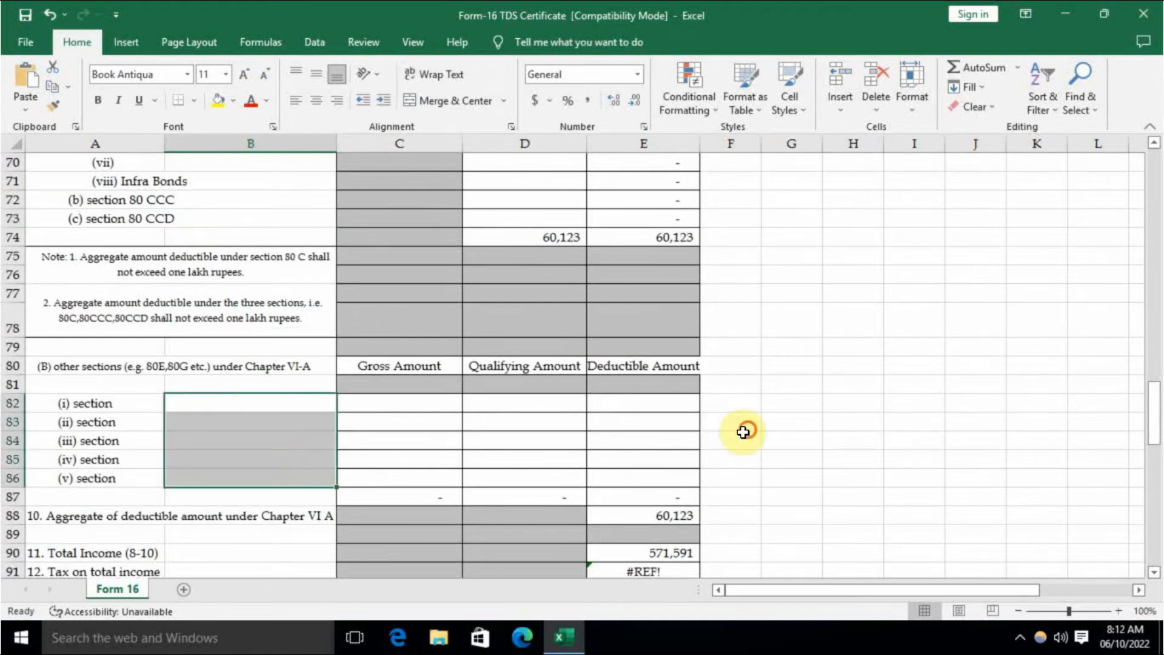
left_click(746, 429)
left_click_drag(229, 408, 223, 470)
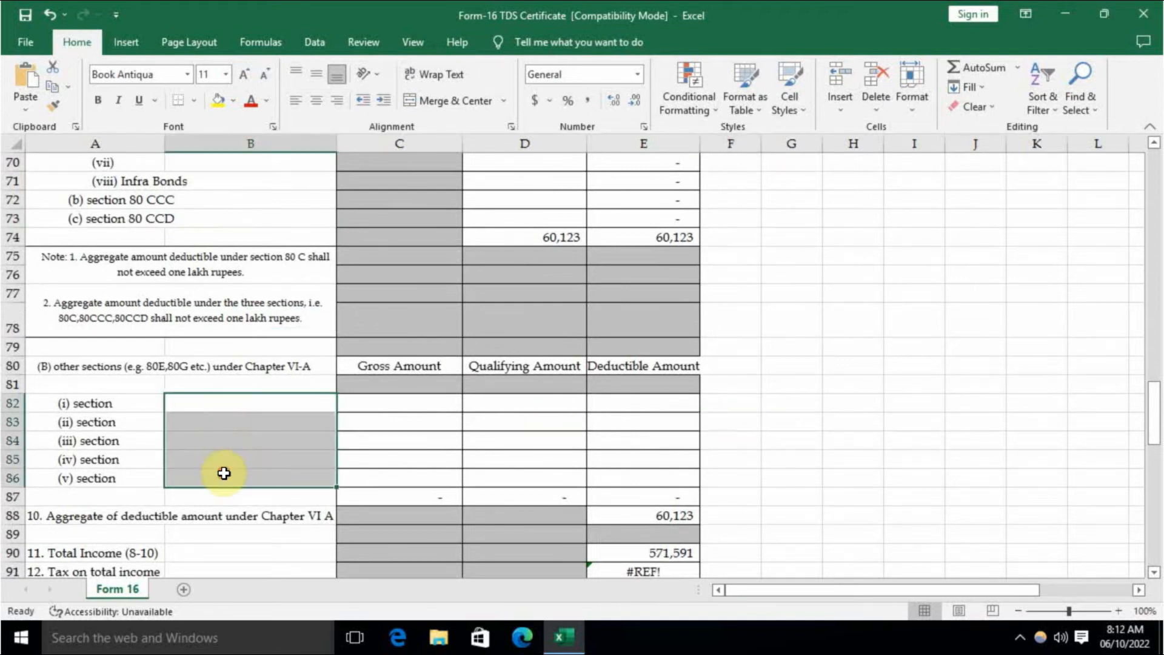
left_click(738, 403)
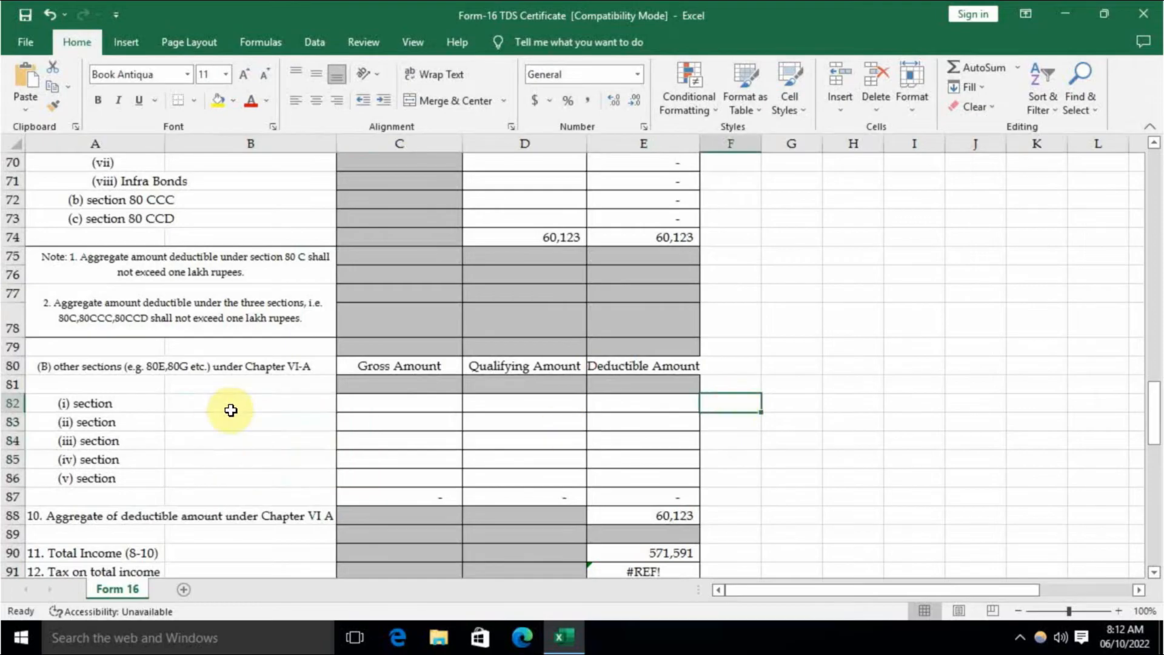
Check the Total Income on the form and open the old and new regime tax slabs on Sheet1.
scroll(350, 446, "down", 2)
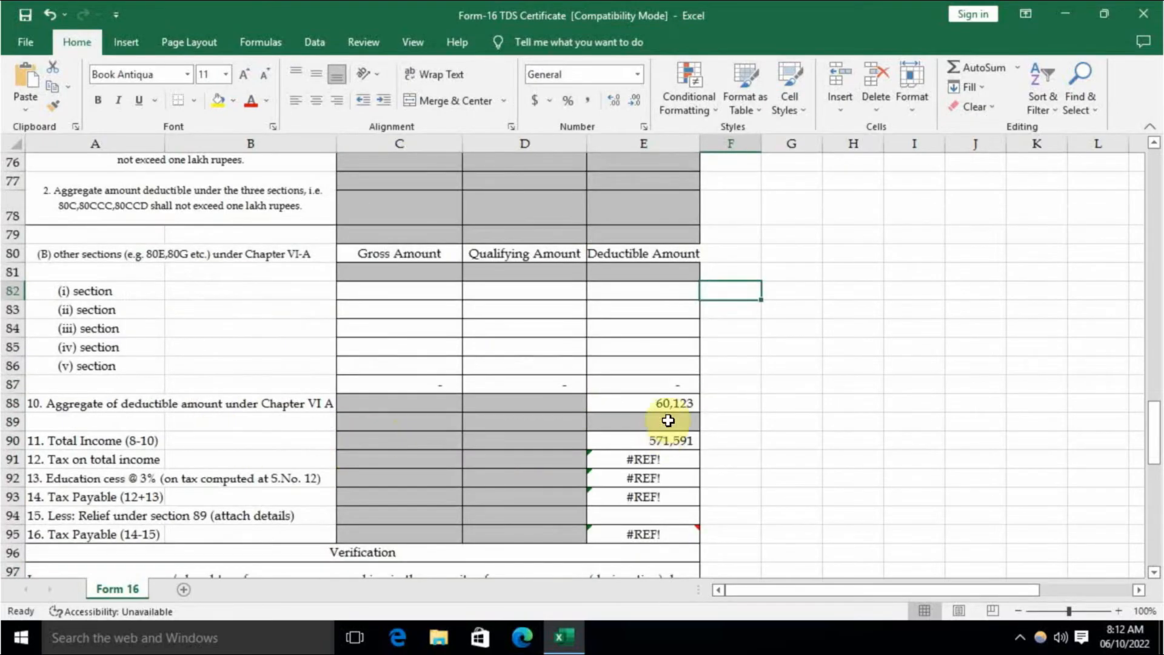
left_click(666, 443)
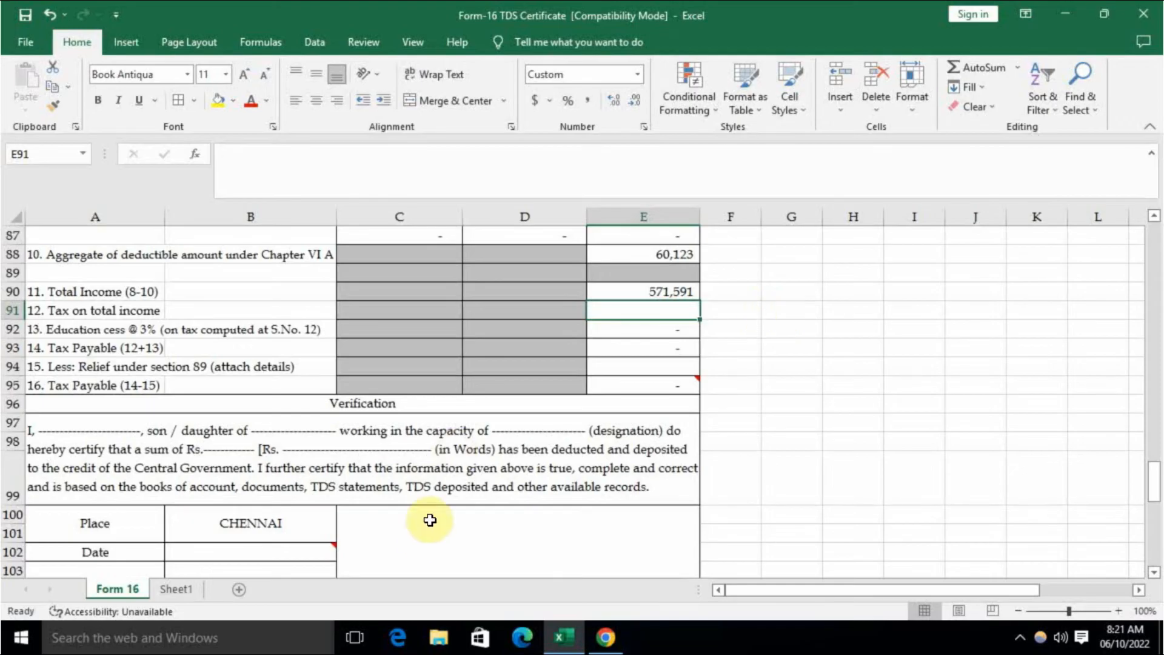
left_click(180, 593)
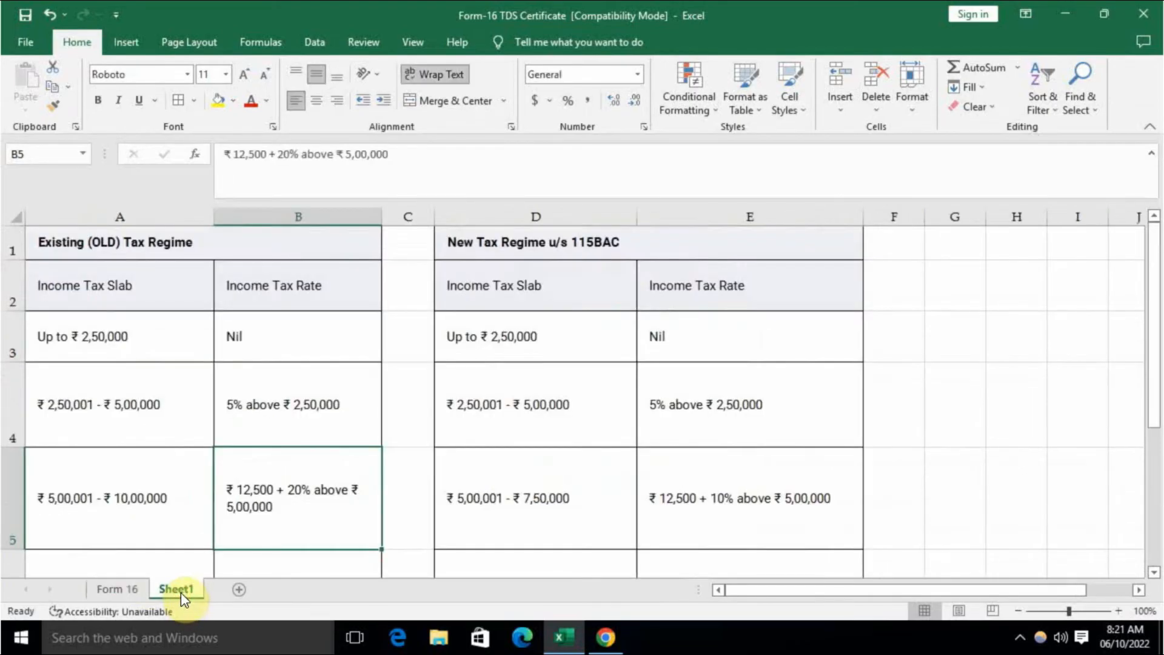
Compare the old and new regime slabs on Sheet1, focusing on the old regime rates for incomes above ₹ 2,50,000 and ₹ 5,00,000.
left_click(202, 242)
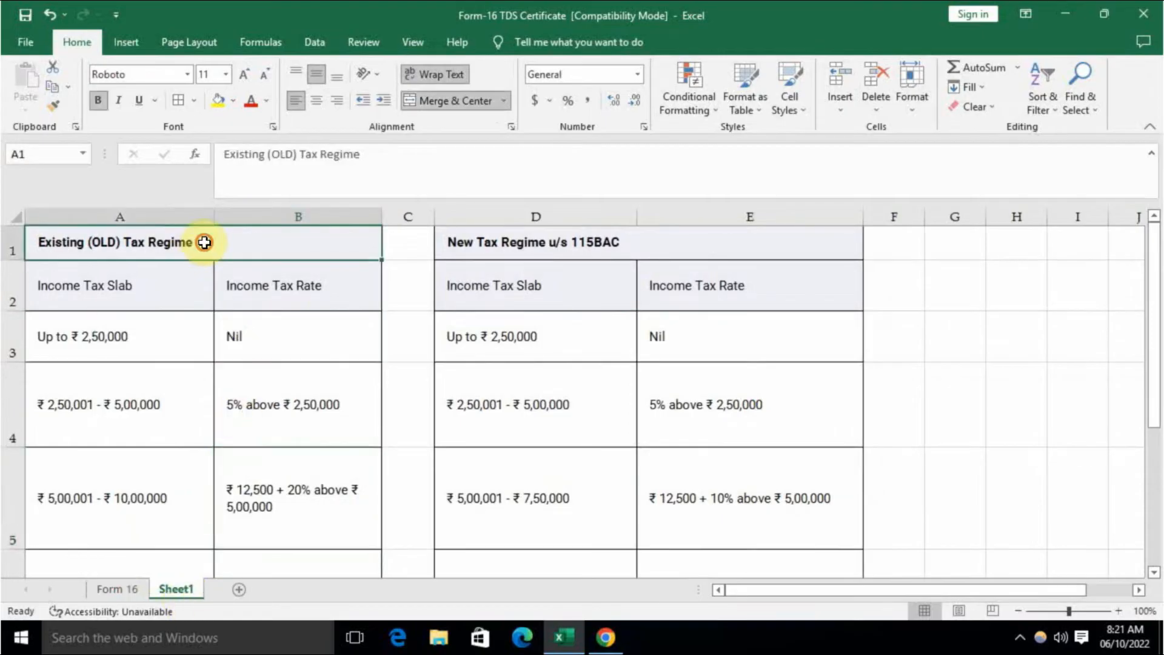
scroll(294, 356, "down", 2)
scroll(293, 382, "up", 1)
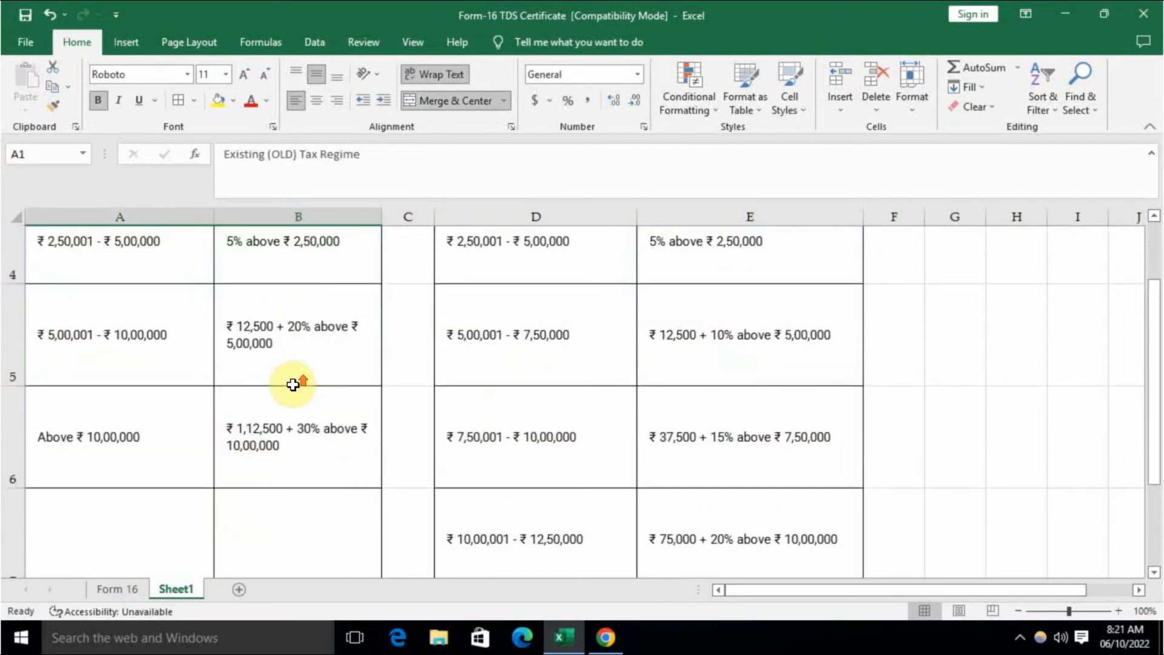
scroll(267, 437, "up", 1)
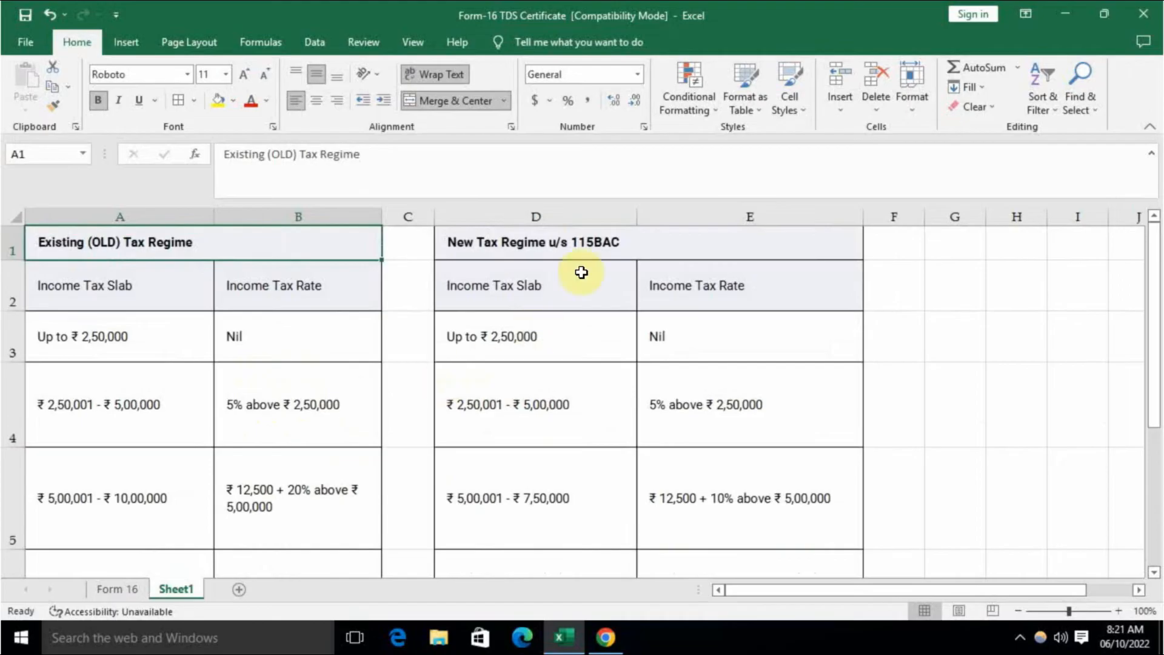
left_click(584, 250)
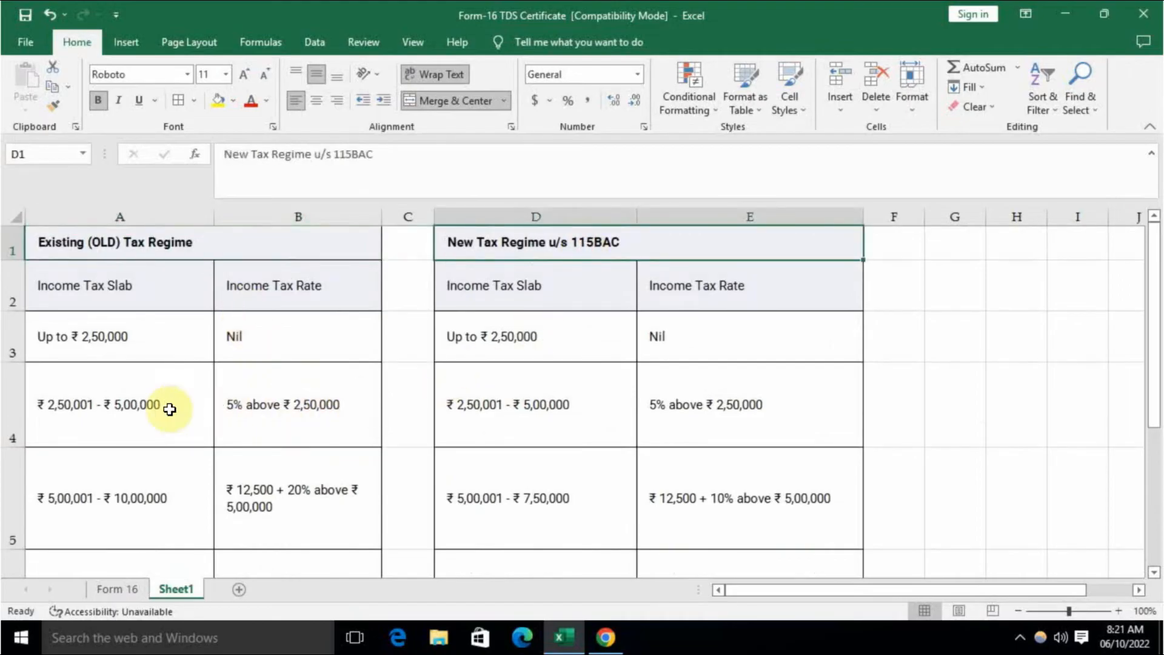
left_click(120, 410)
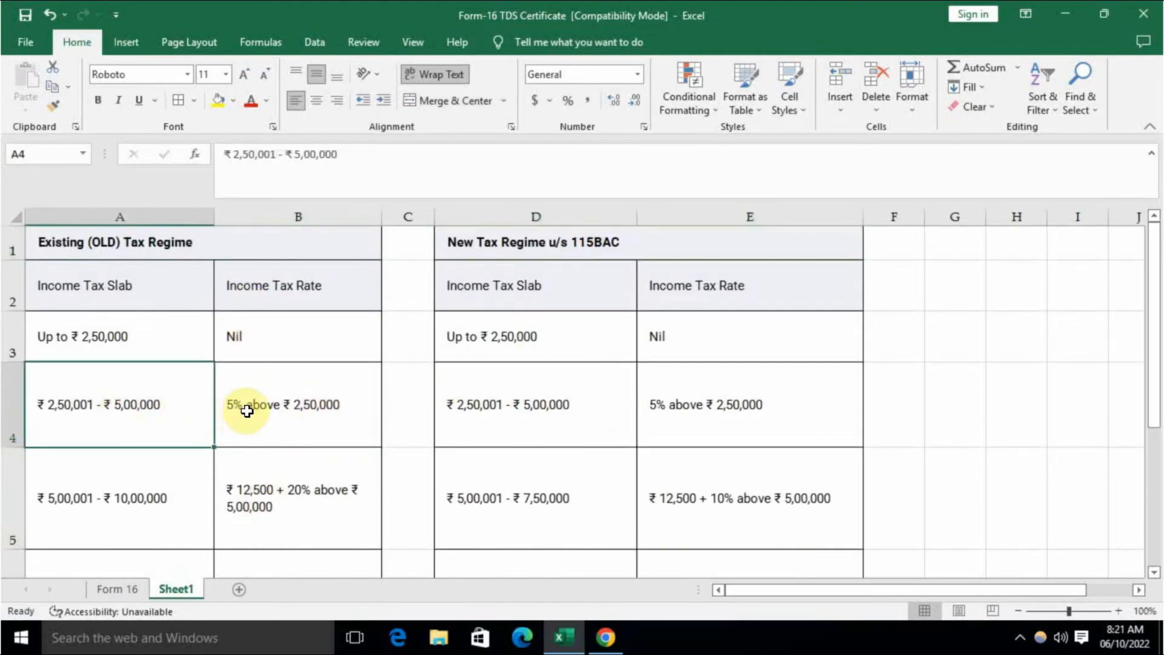
left_click(301, 492)
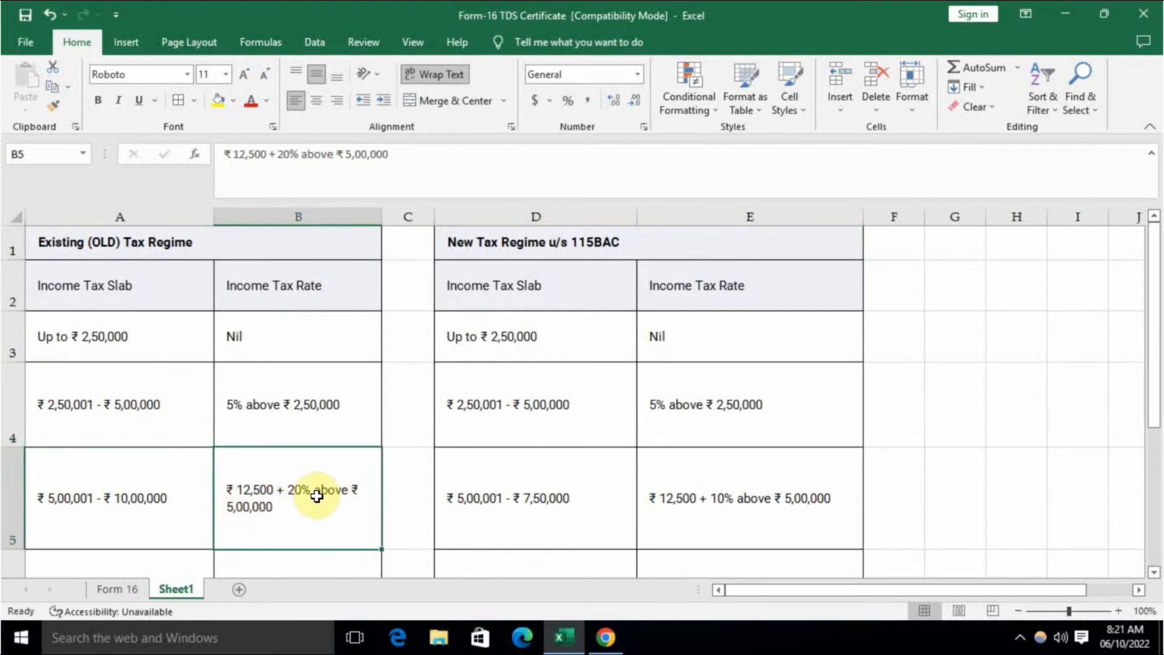
On the Form 16 sheet, enter =12500+71591*20% as the tax on total income in E91.
left_click(130, 589)
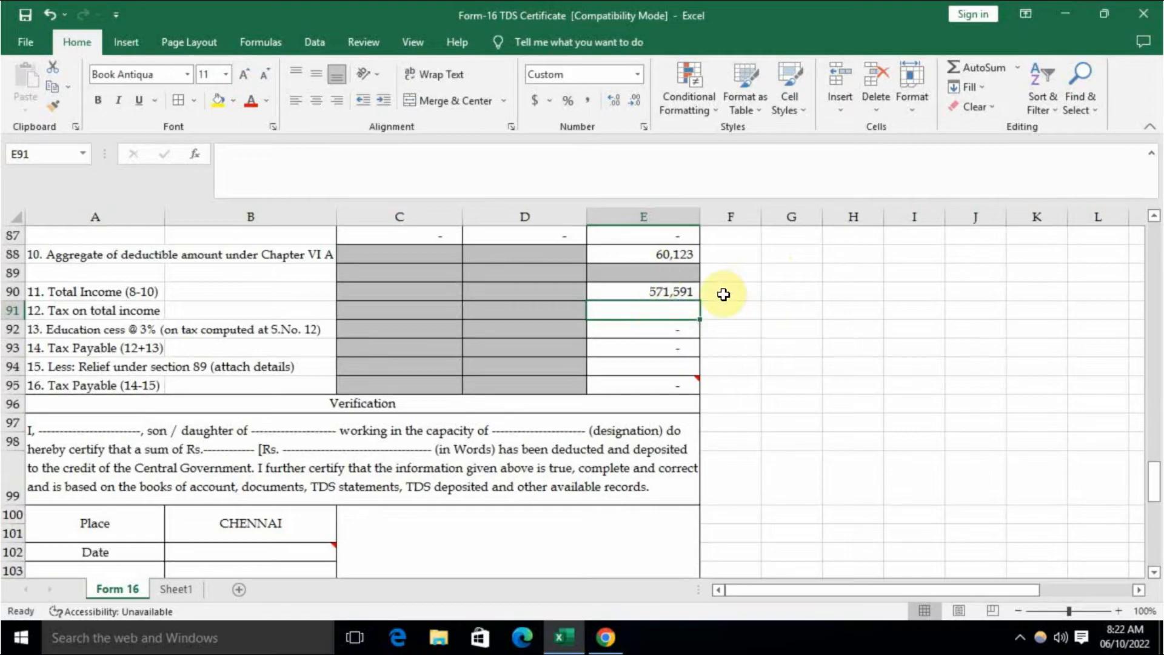
double_click(667, 310)
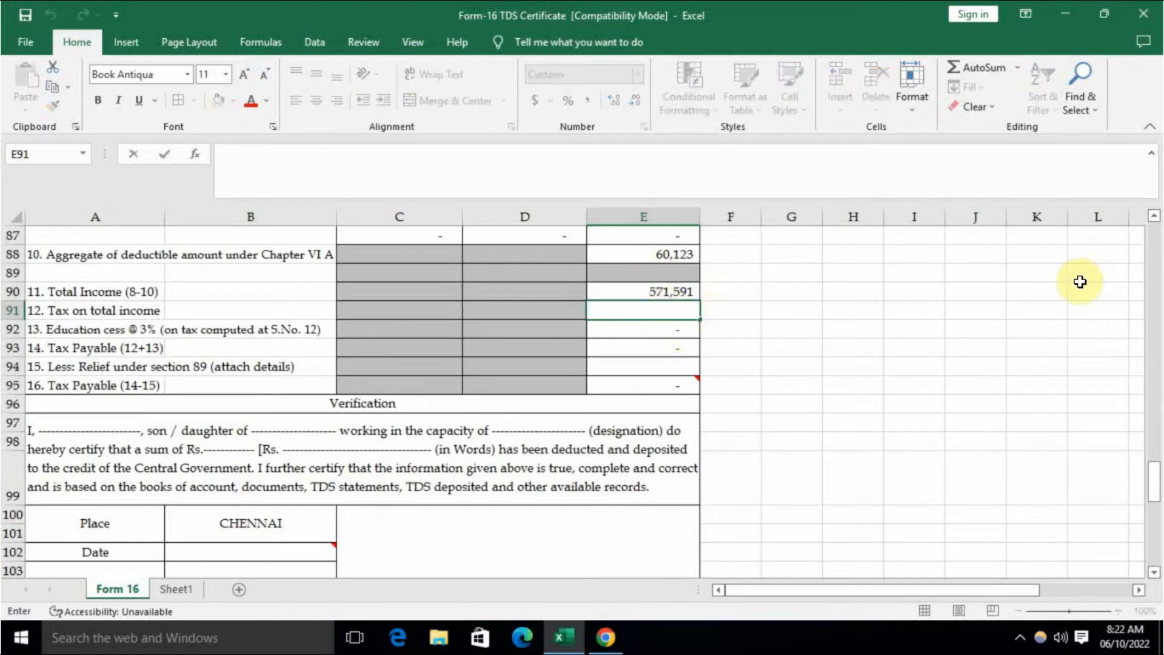
type("+12500")
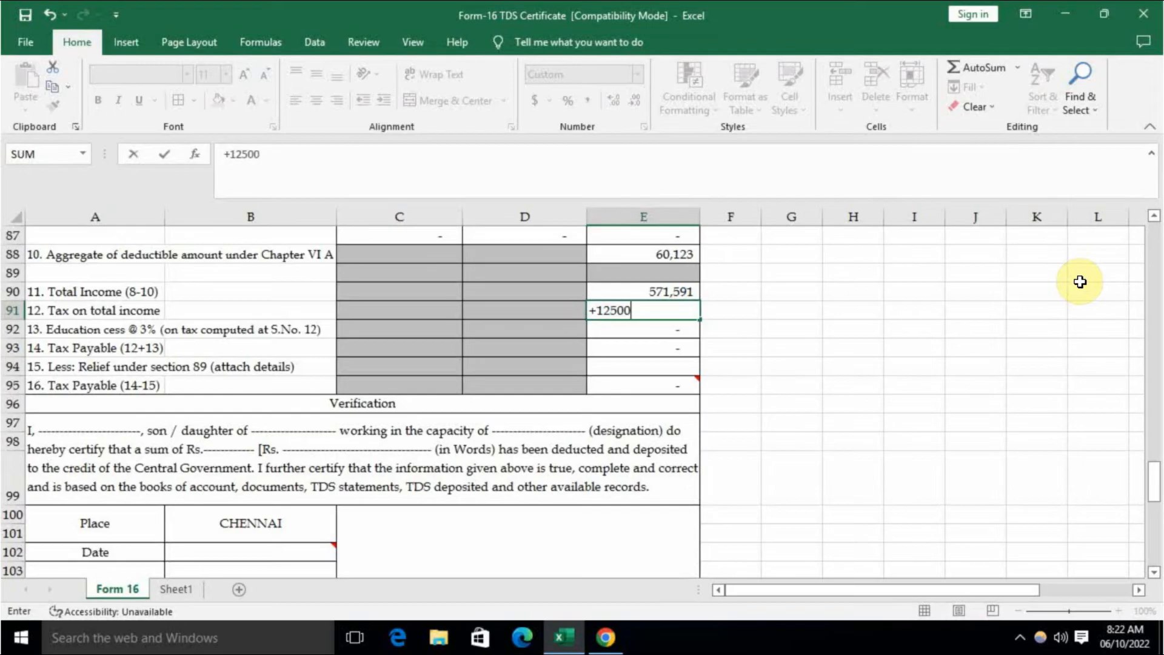
type("+71591*20")
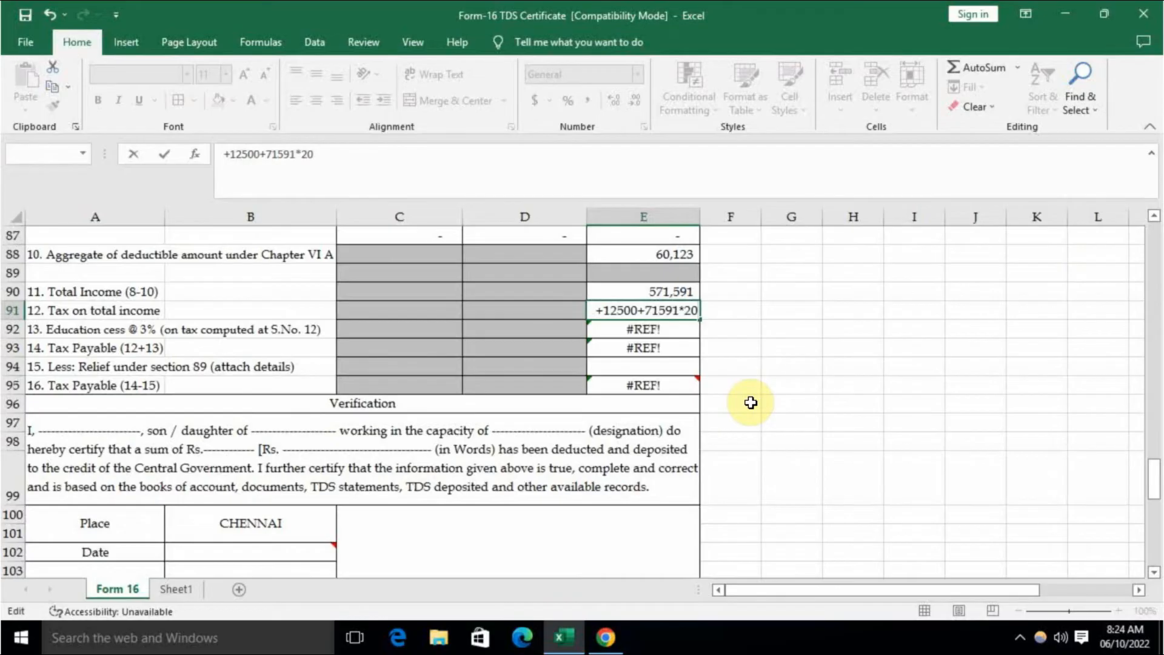
type("%")
key("Return")
key("Up")
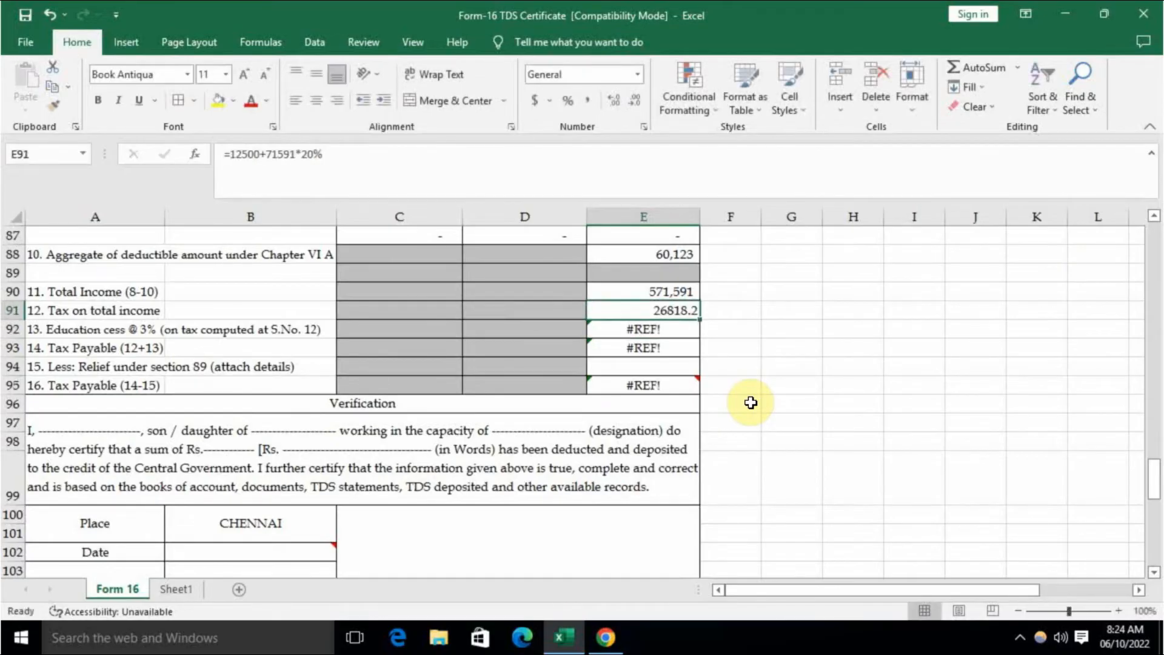
Replace the broken education cess formula in E92 with 3% of the tax on total income, E91*3%.
key("Down")
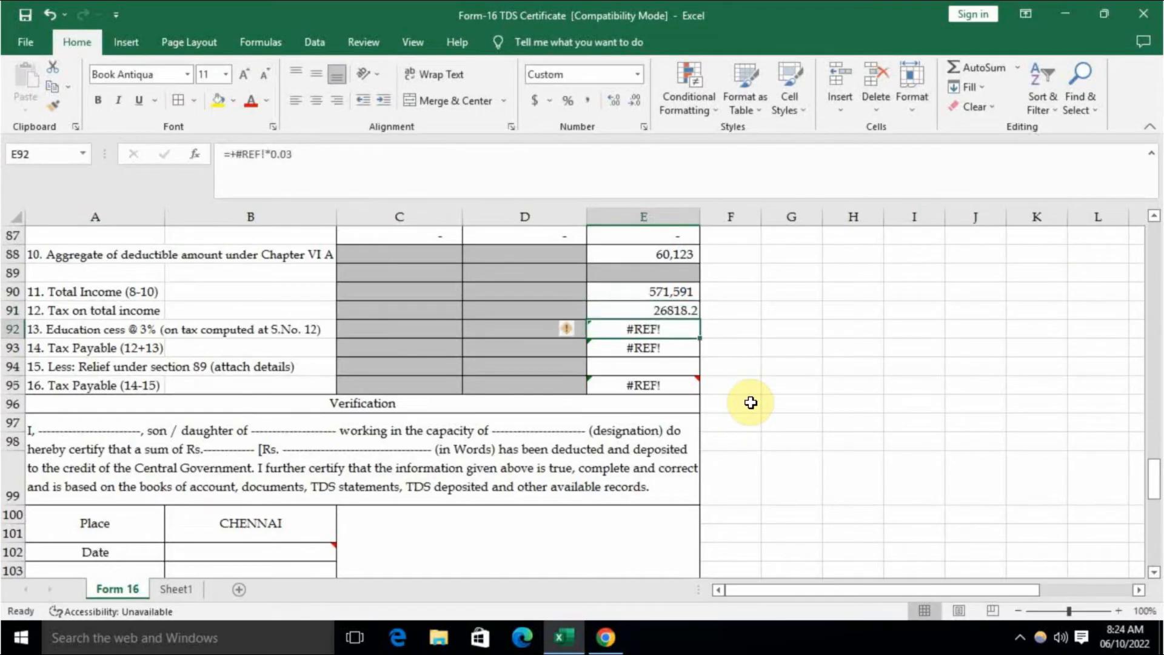
type("+")
key("Up")
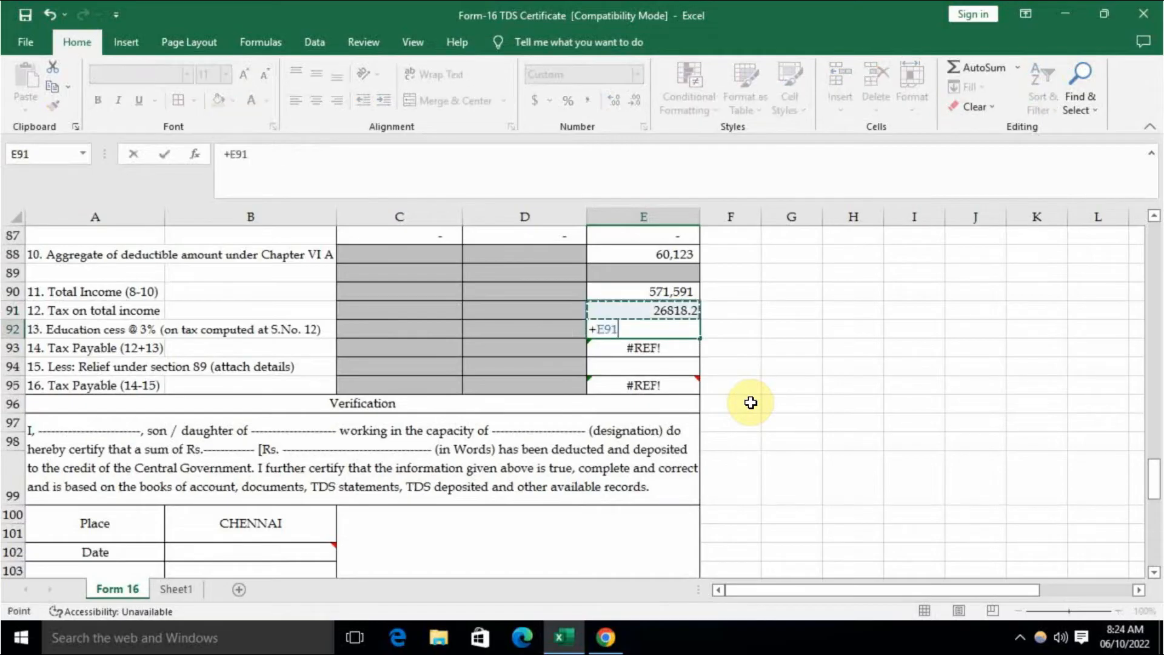
type("*3%")
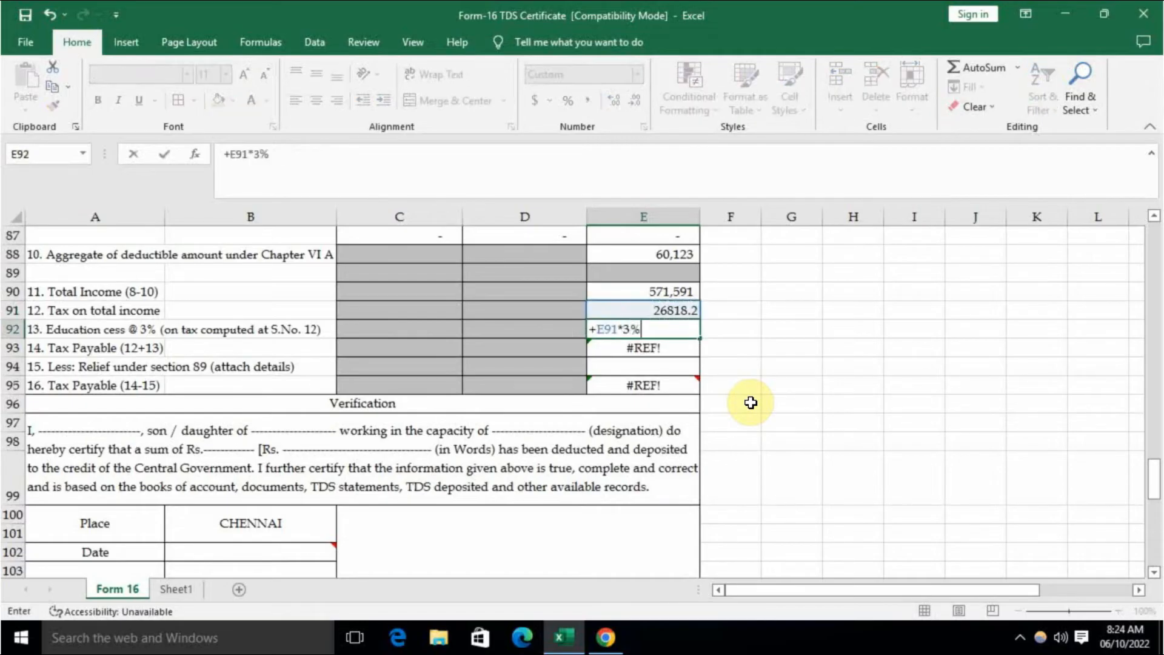
key("Return")
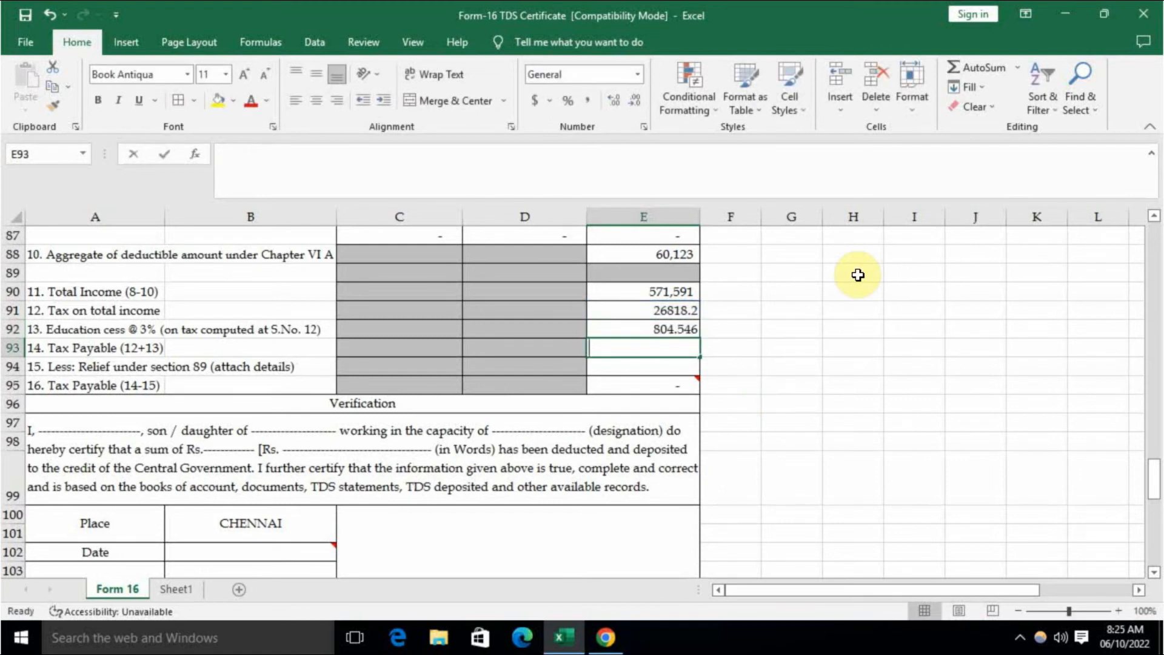
Calculate Tax Payable (12+13) in E93 by adding E91 and E92.
type("+")
key("Up")
key("Up")
type("+")
key("Up")
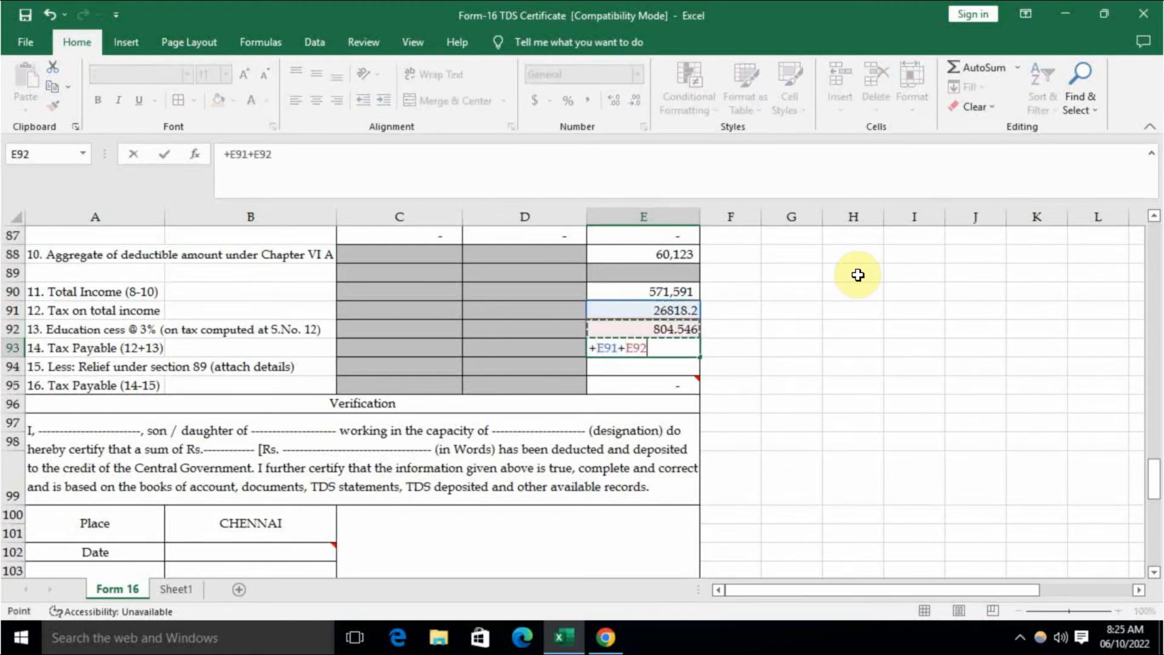
key("Return")
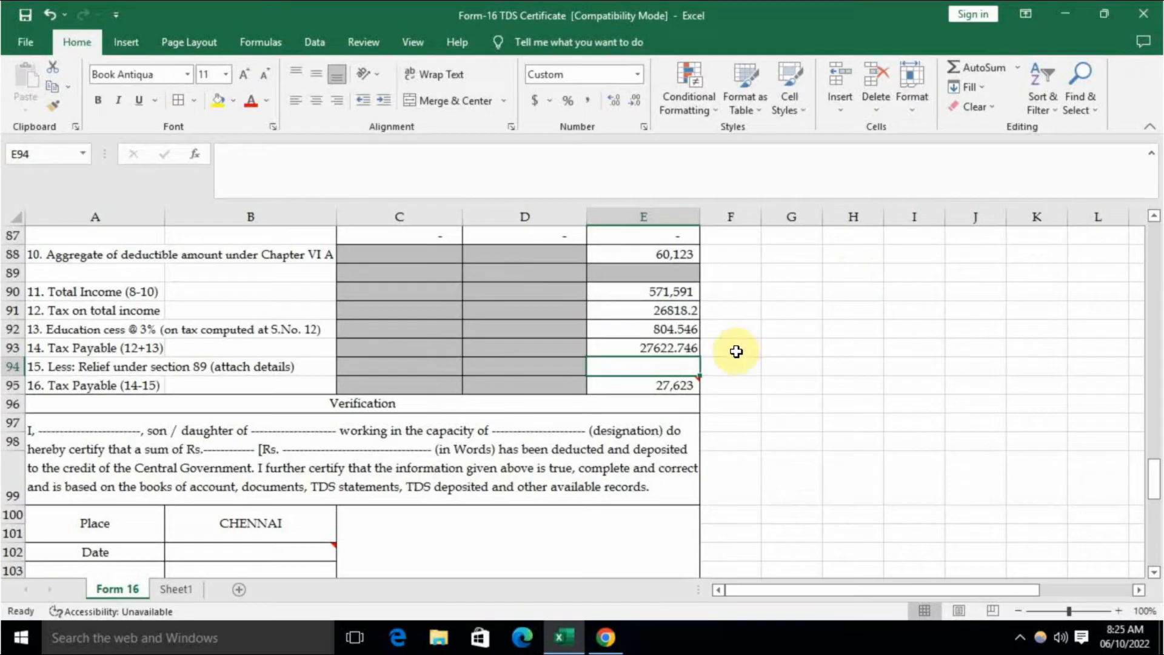
Format the tax on total income, education cess and Tax Payable amounts in E91:E93 without decimal places.
scroll(735, 355, "up", 1)
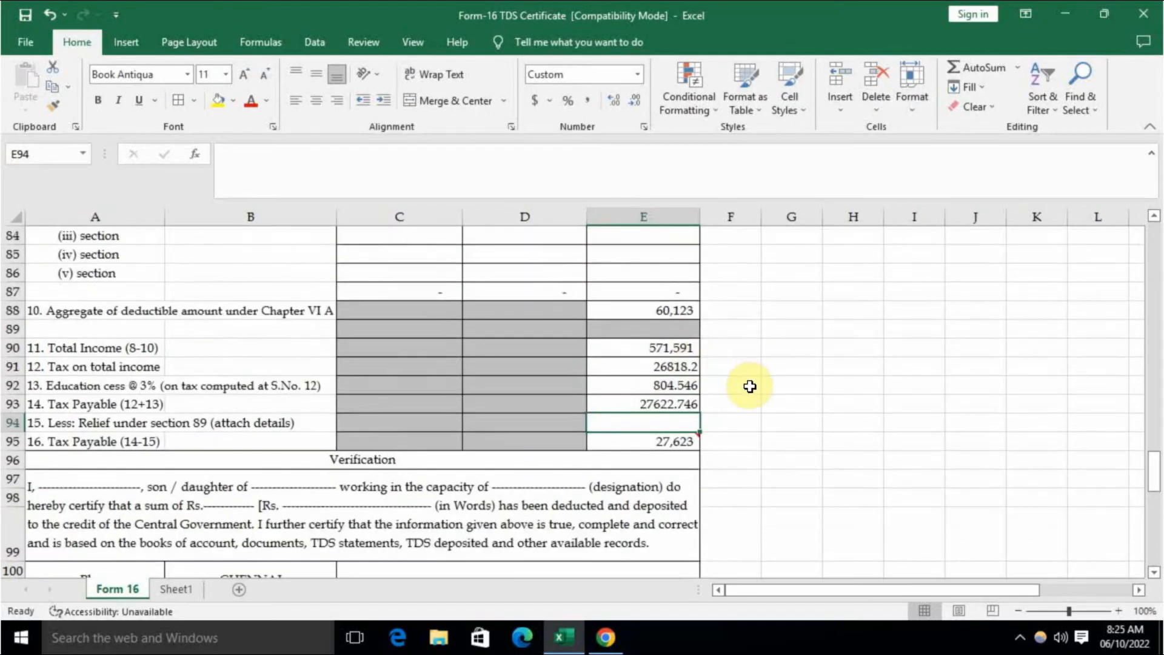
left_click_drag(664, 367, 674, 402)
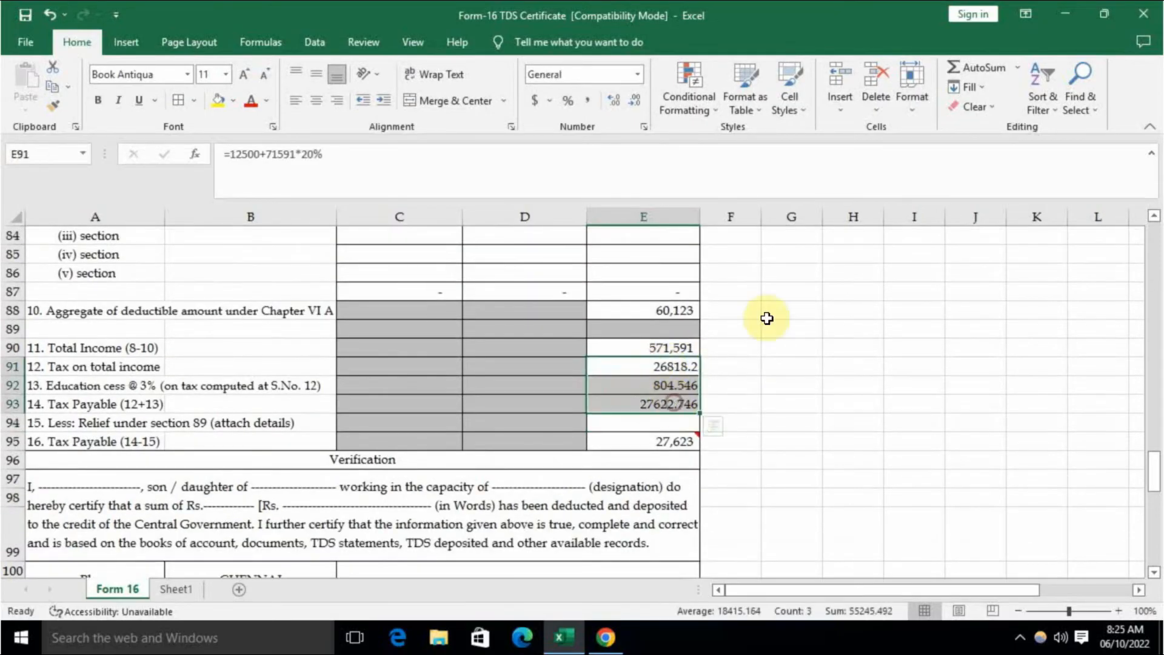
left_click(634, 100)
left_click(909, 422)
left_click(676, 422)
left_click(788, 422)
left_click(669, 405)
Compare the Quarter 1 and total tax deducted in the TDS summary with the final Tax Payable in item 16.
scroll(665, 433, "up", 12)
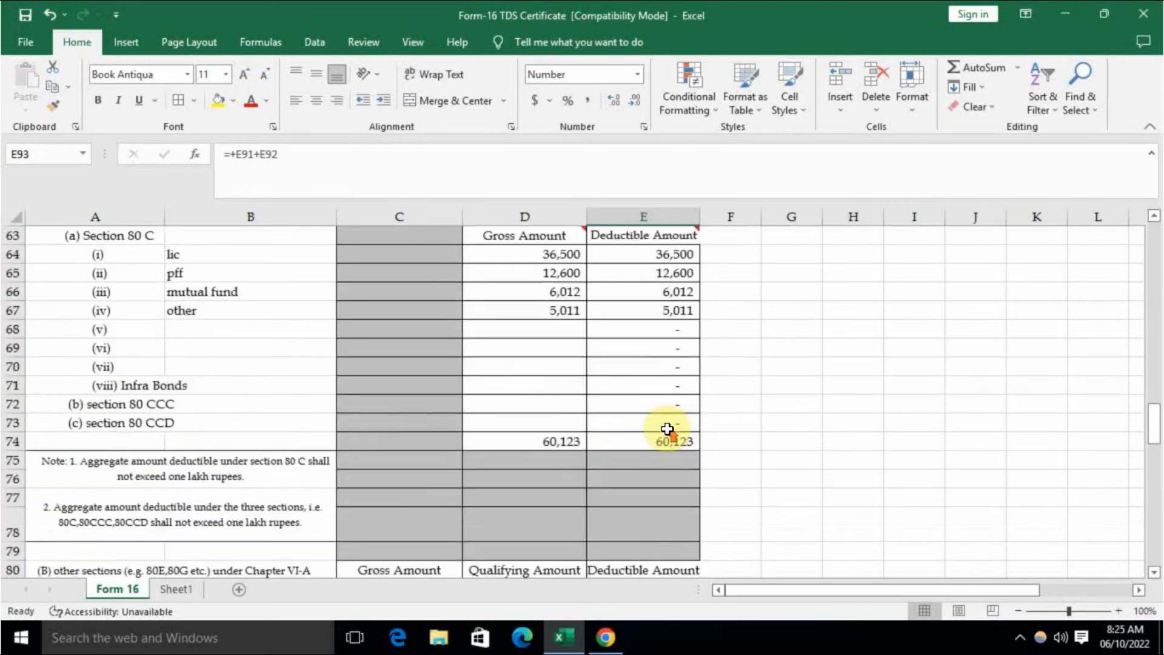
scroll(671, 424, "up", 13)
scroll(670, 424, "down", 2)
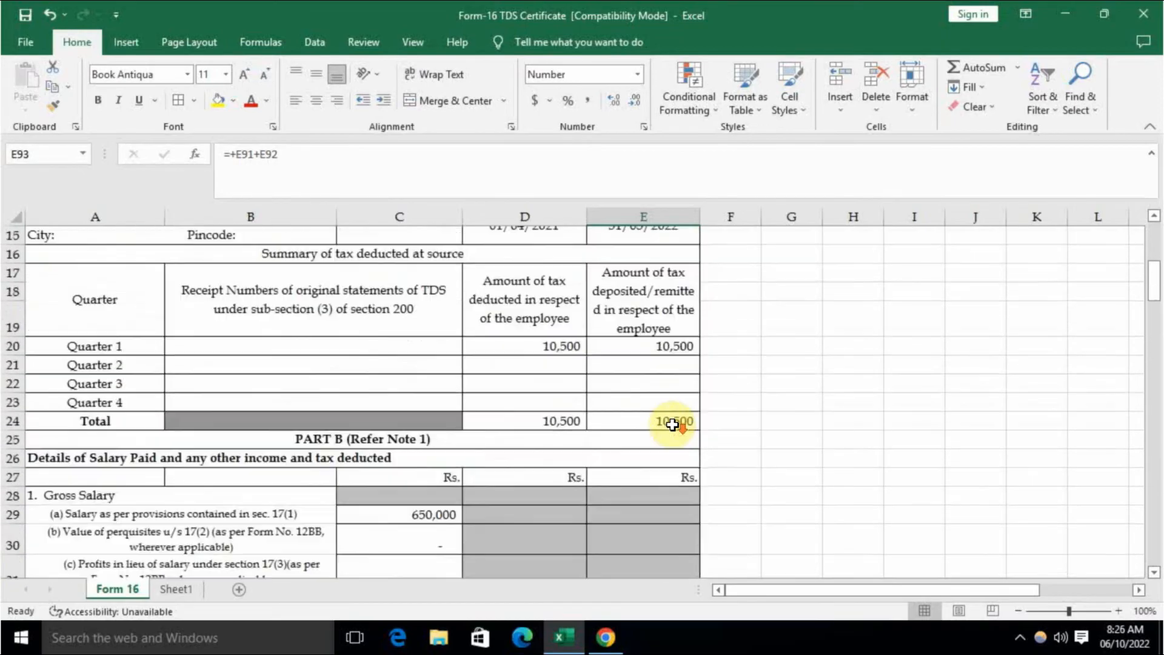
left_click(573, 420)
left_click(567, 346)
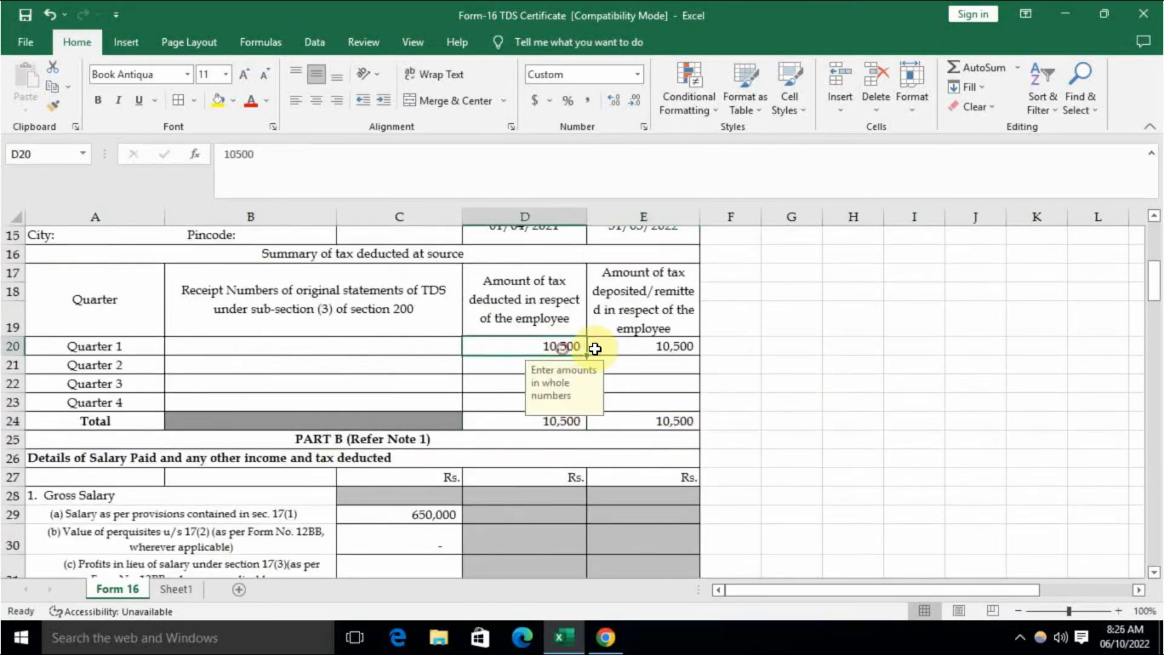
scroll(761, 405, "down", 4)
scroll(761, 406, "down", 20)
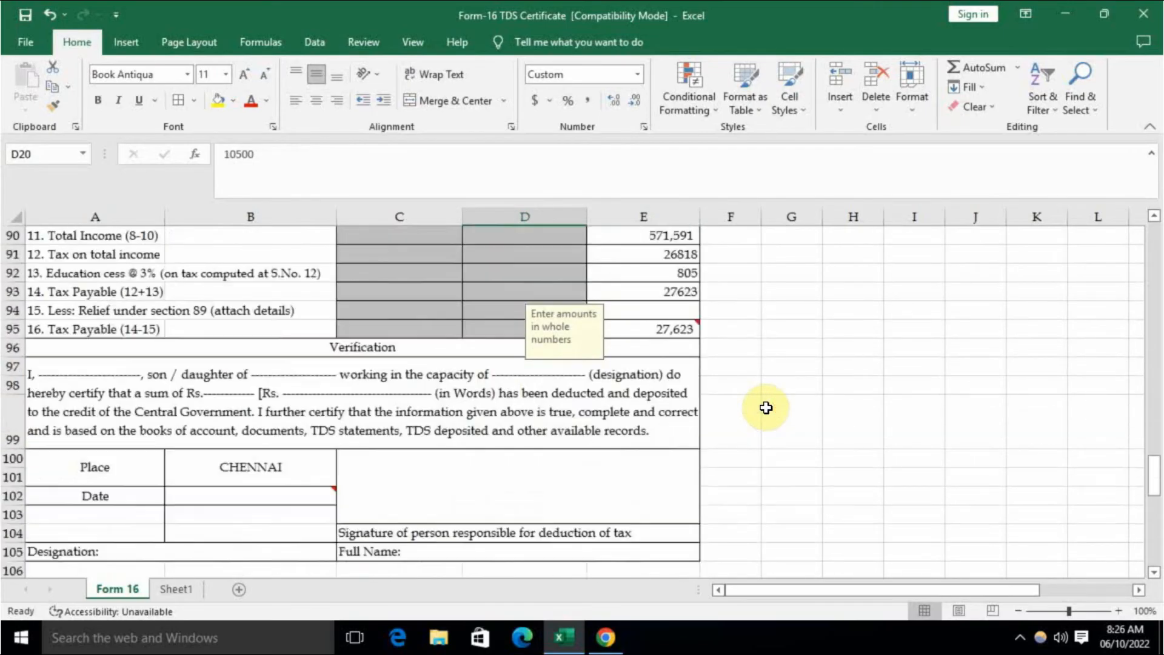
scroll(766, 408, "up", 1)
left_click(686, 389)
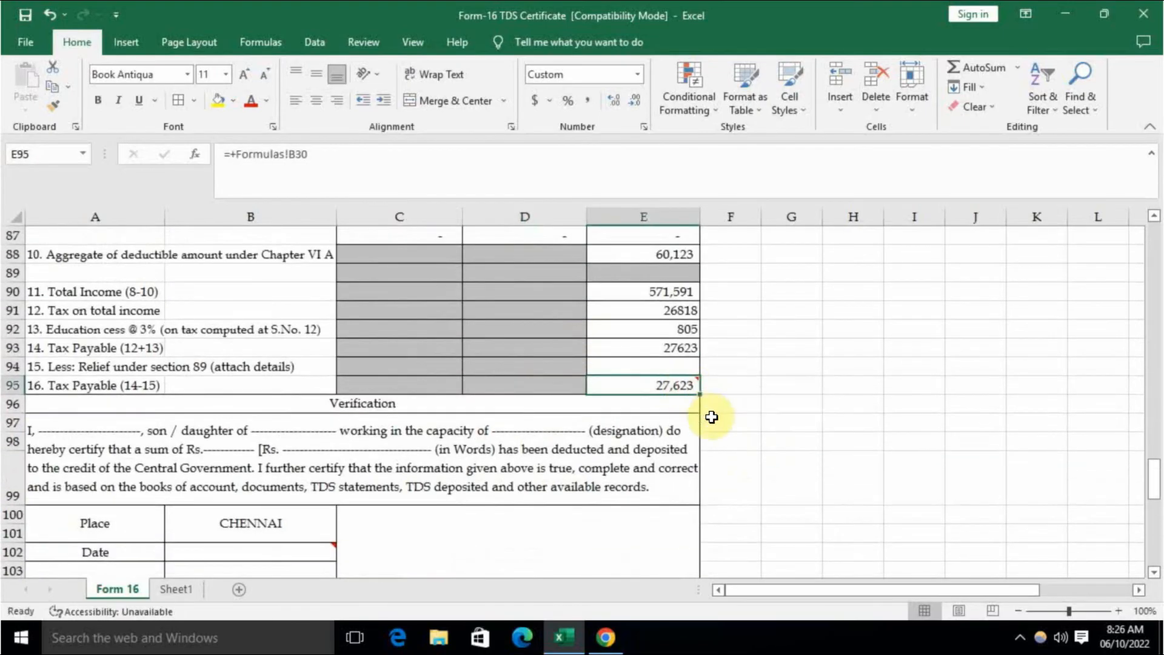
Set the Quarter 1 amount of tax deducted in respect of the employee to 27623 in the TDS summary.
scroll(733, 417, "up", 5)
scroll(753, 418, "up", 20)
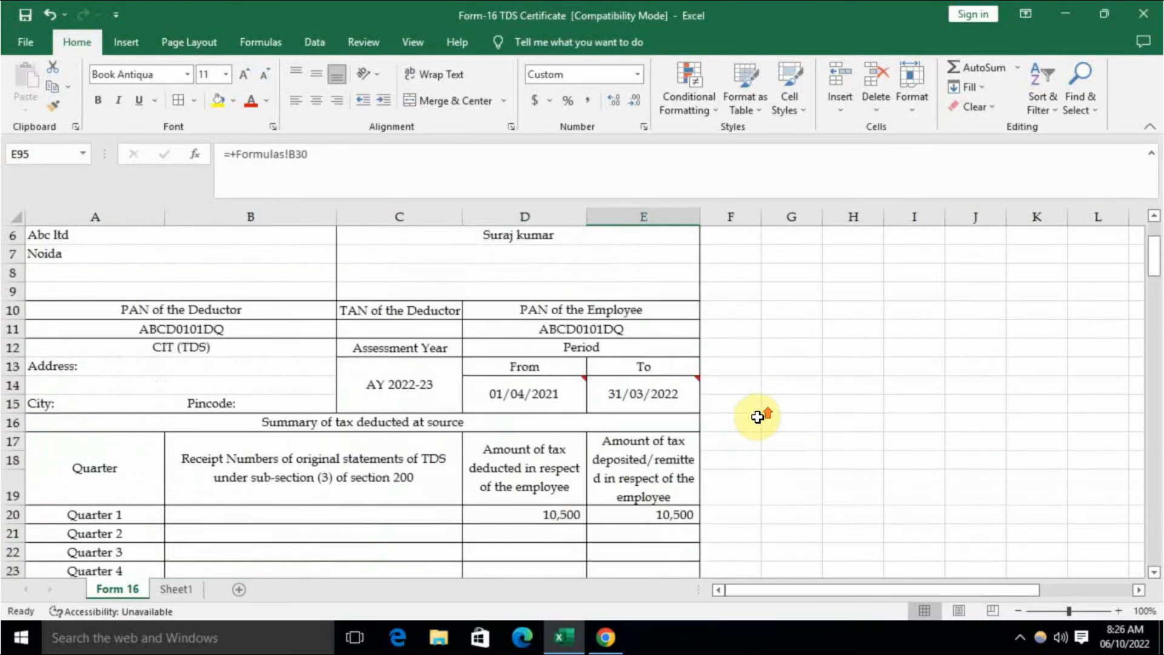
left_click(577, 515)
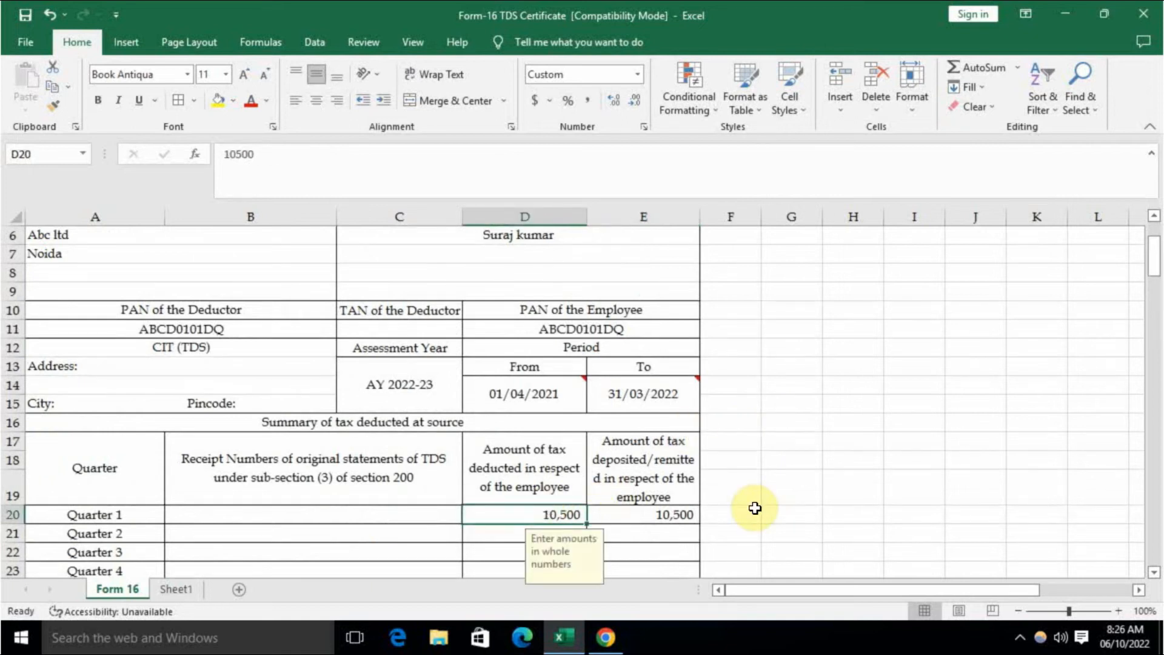
type("27623")
key("Return")
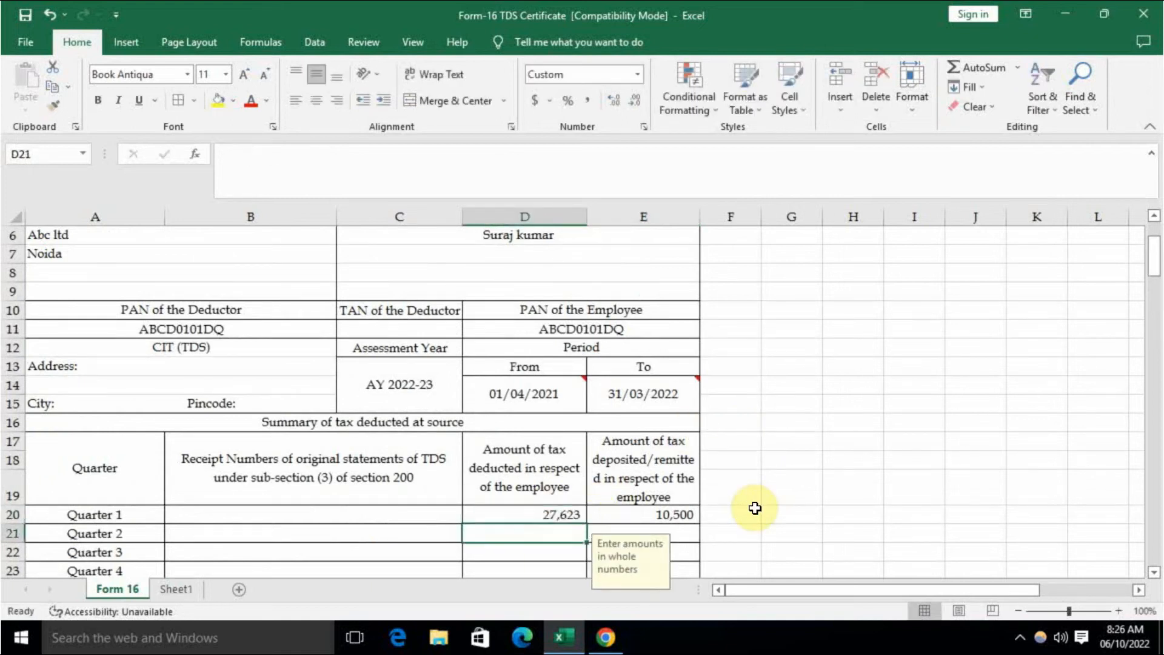
Set the Quarter 1 amount of tax deposited/remitted in respect of the employee to 27623.
left_click(689, 513)
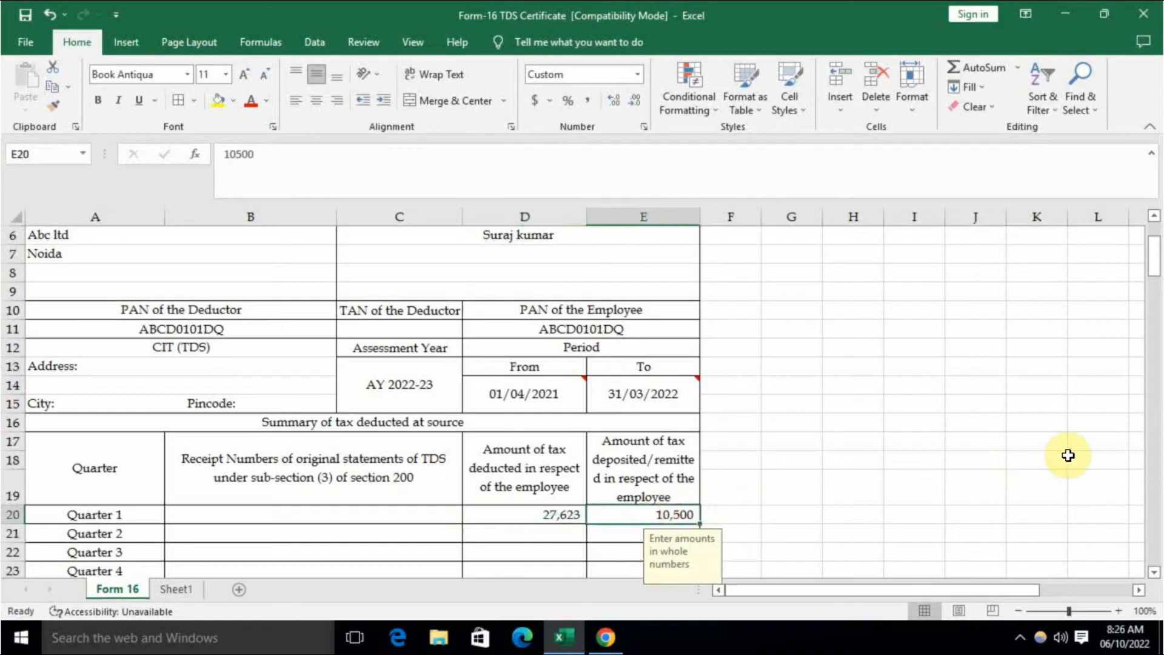
type("272")
key("BackSpace")
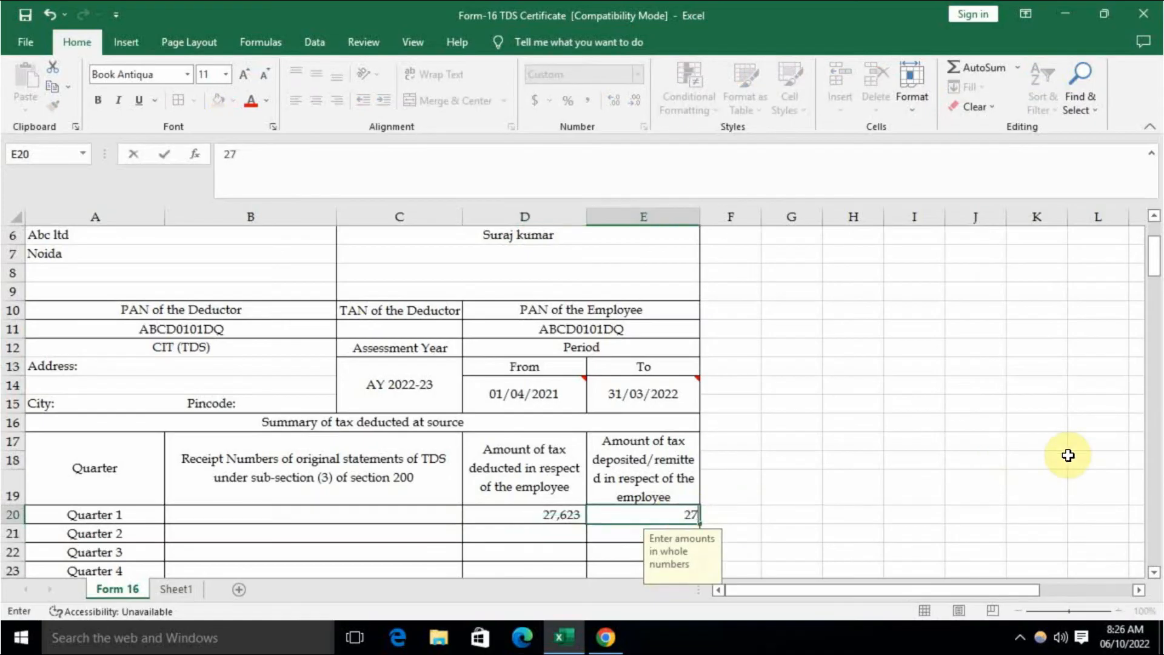
type("623")
key("Return")
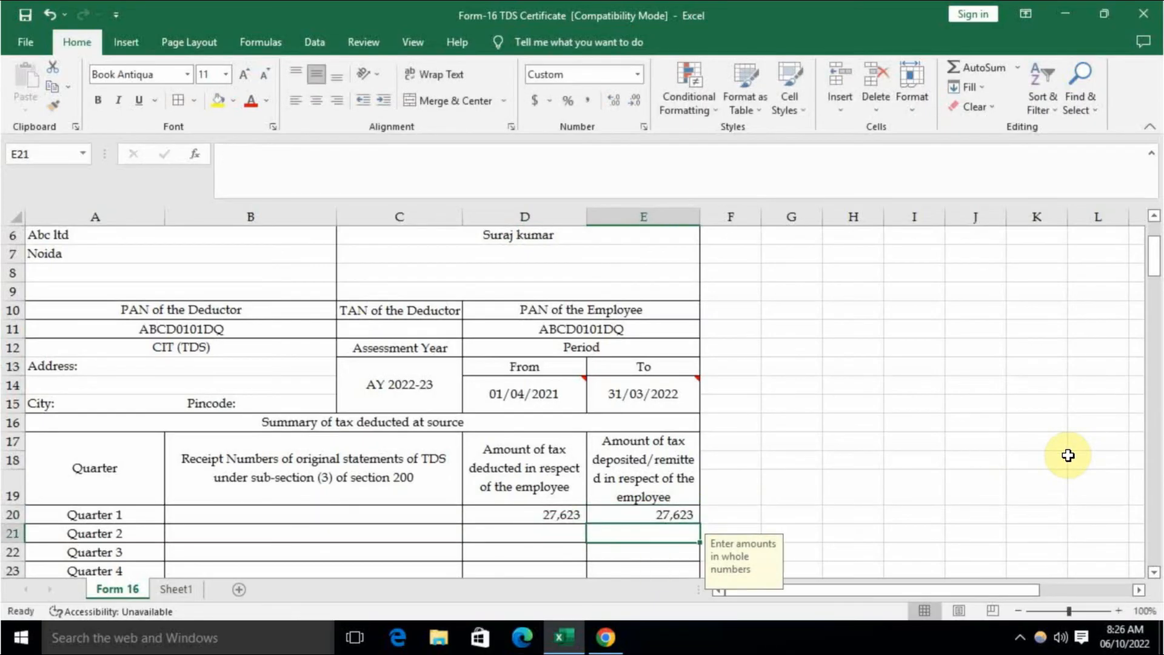
Check the TDS summary totals and review the rest of the form down to the tax payable rows.
scroll(909, 445, "down", 3)
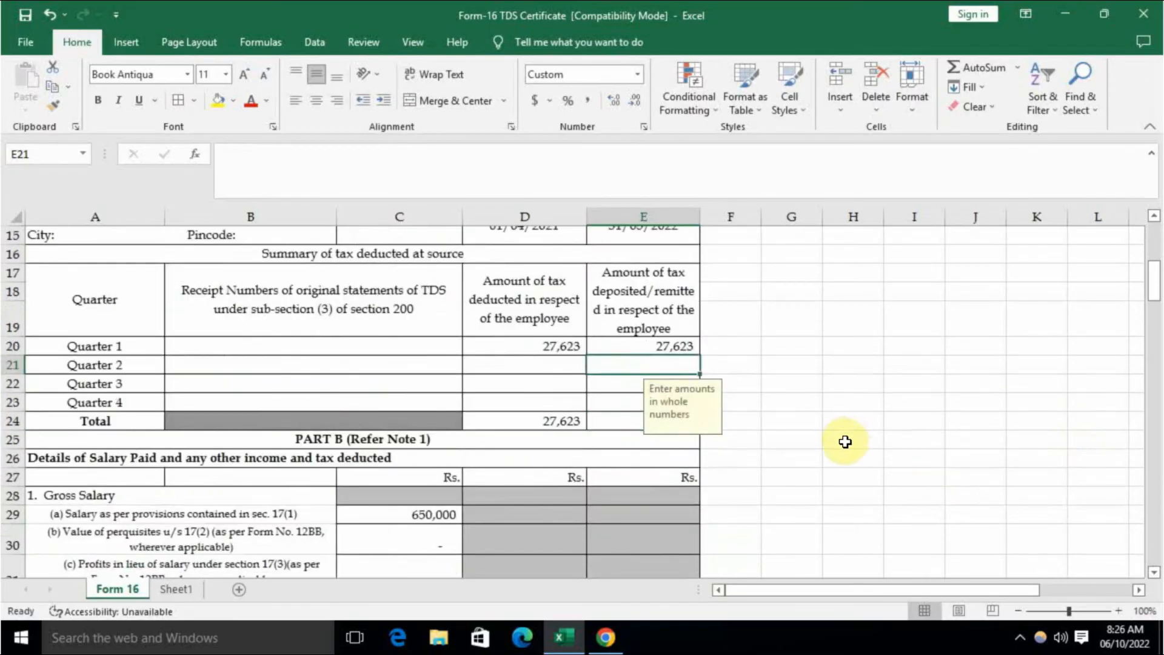
left_click(755, 421)
scroll(851, 431, "down", 8)
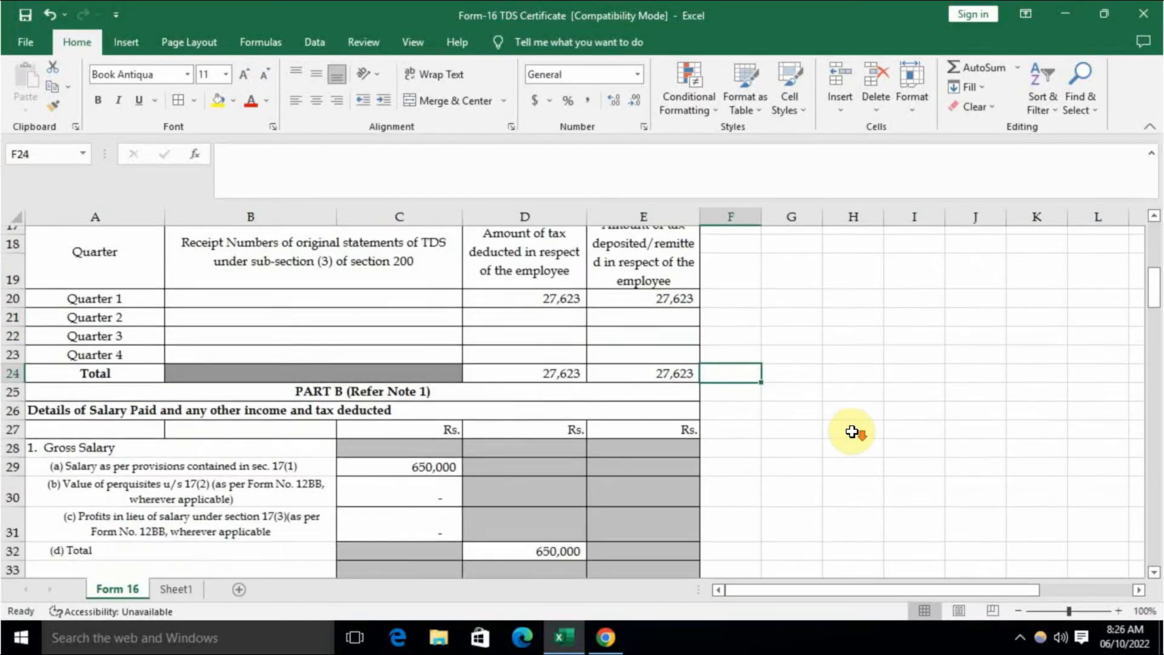
scroll(852, 430, "down", 9)
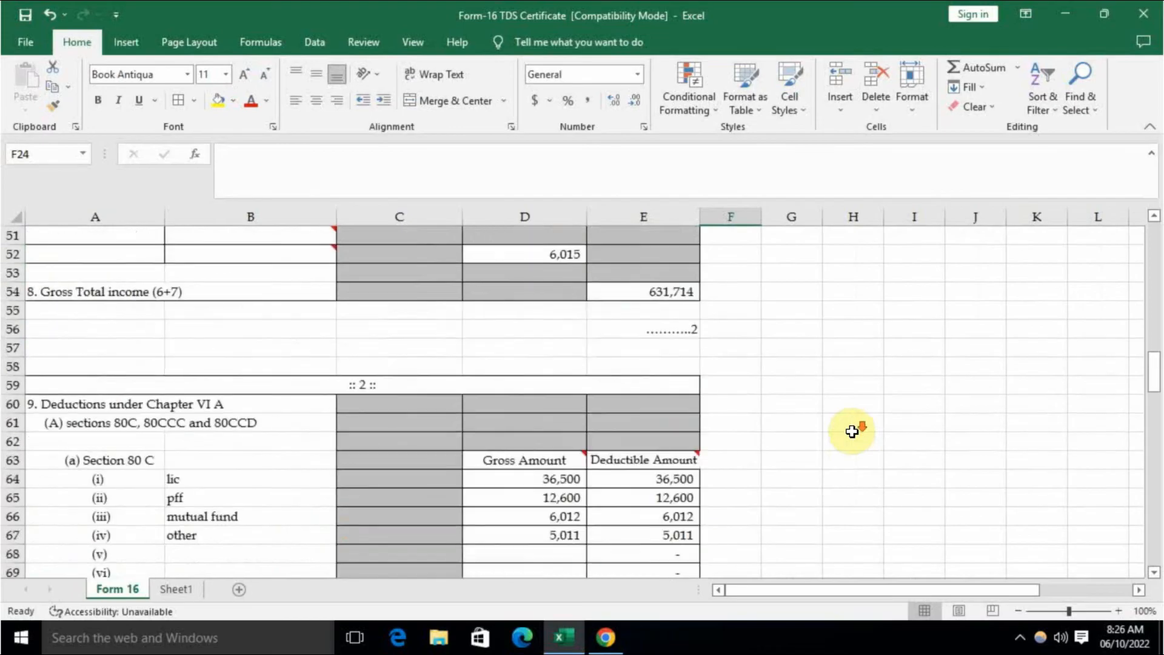
scroll(852, 431, "down", 1)
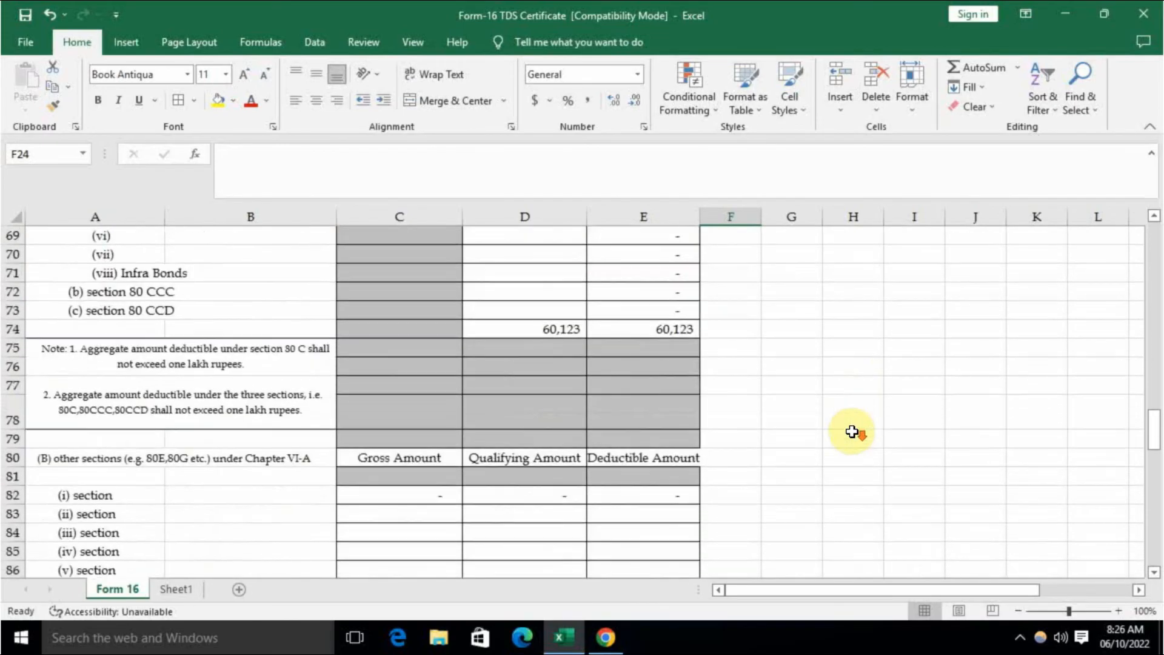
scroll(844, 431, "down", 5)
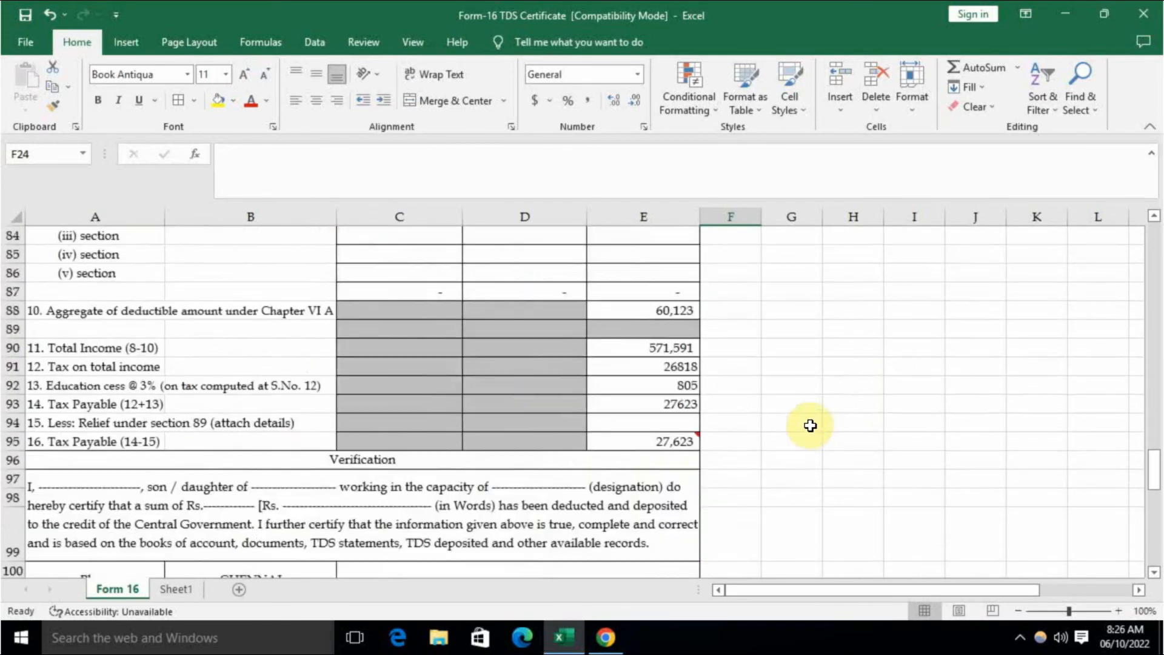
Check the Tax Payable amounts in items 14 and 16 and examine the blanks in the Verification statement.
left_click(768, 424)
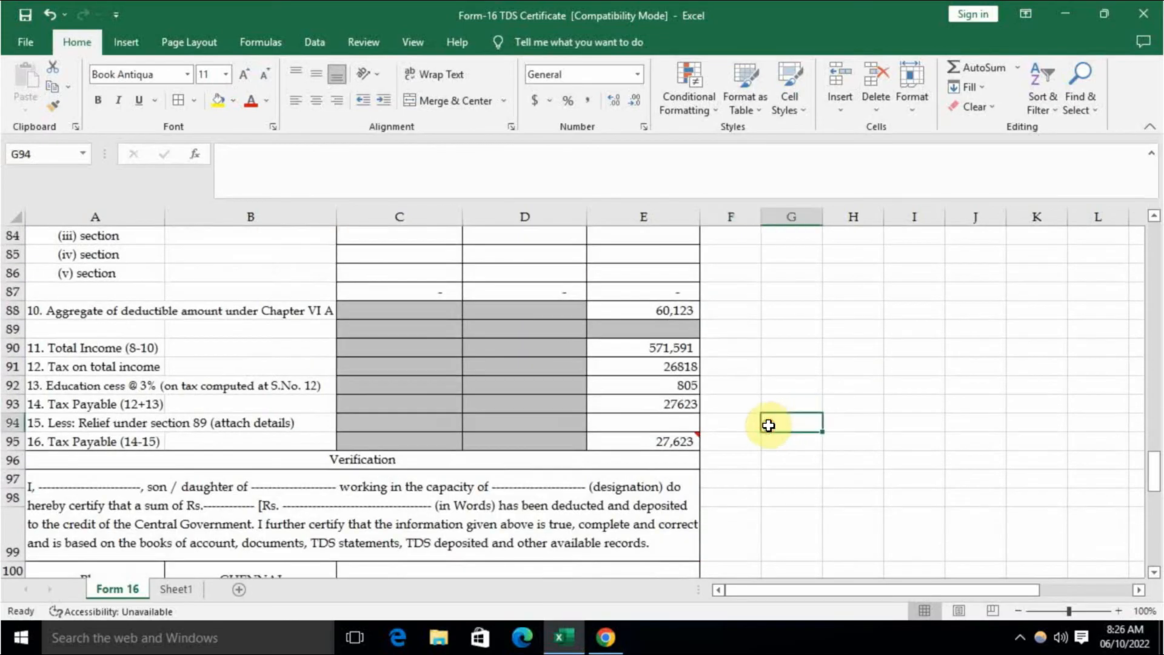
left_click(685, 403)
left_click(691, 440)
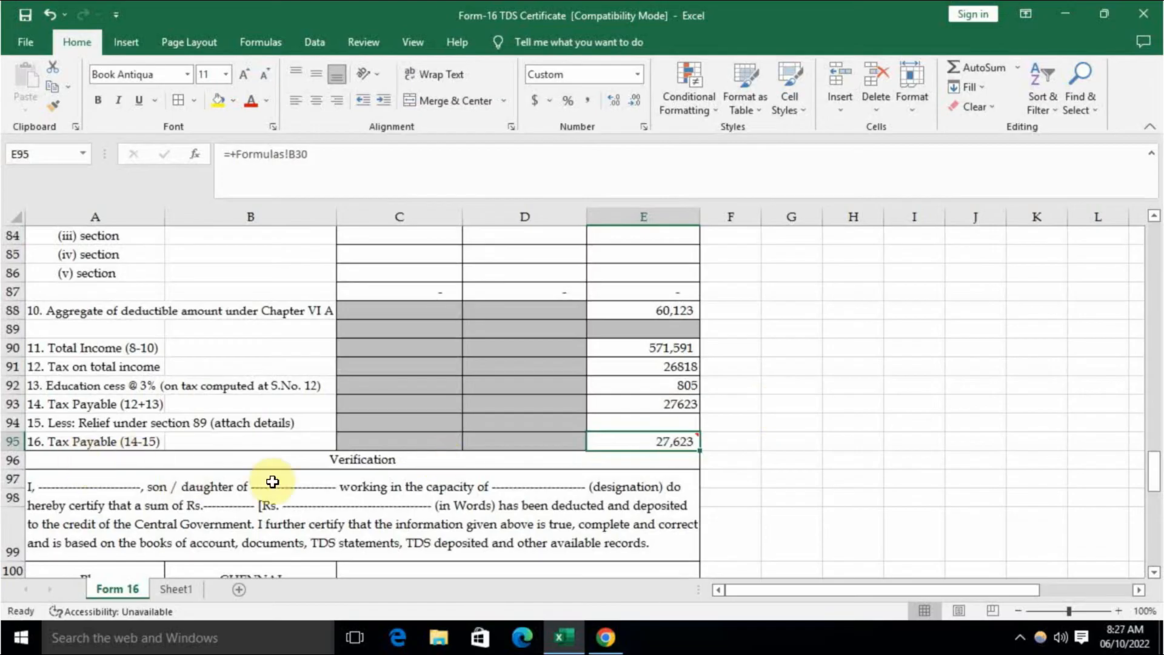
scroll(303, 488, "down", 1)
left_click(97, 424)
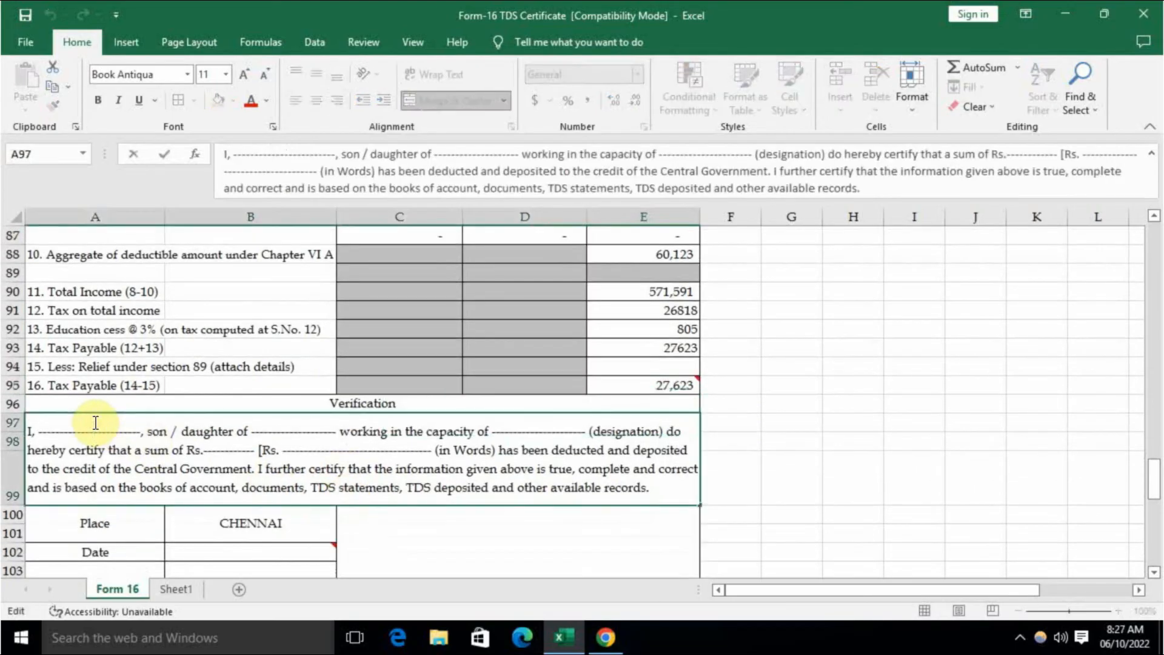
key("Right")
left_click(321, 455)
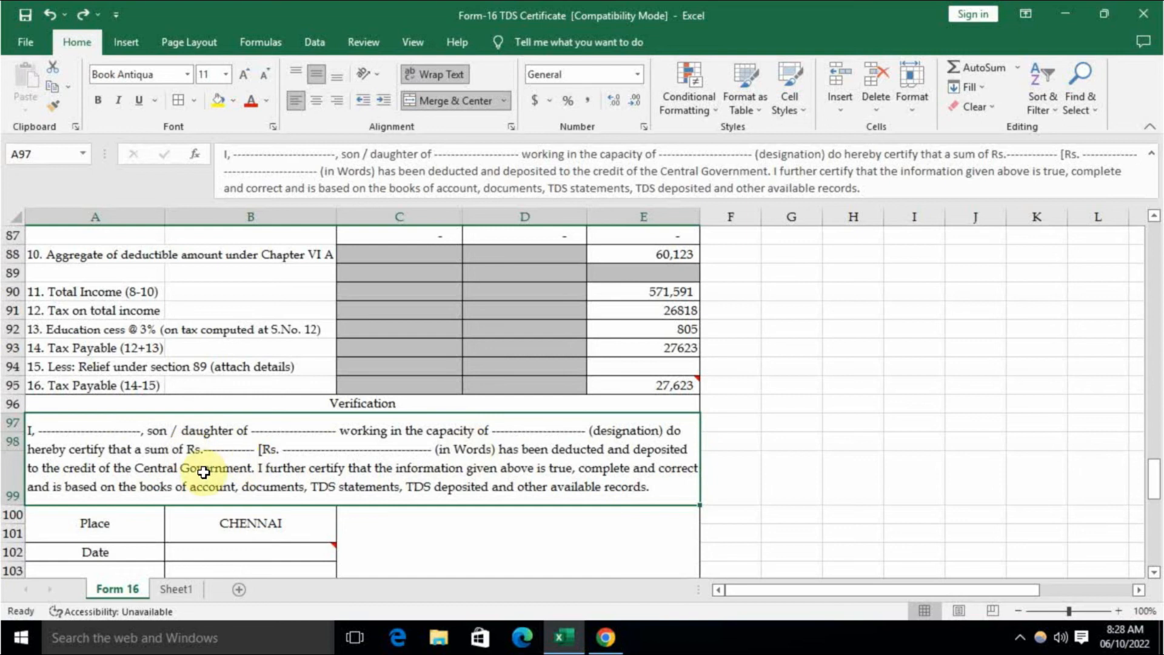
scroll(315, 452, "down", 2)
scroll(431, 465, "up", 1)
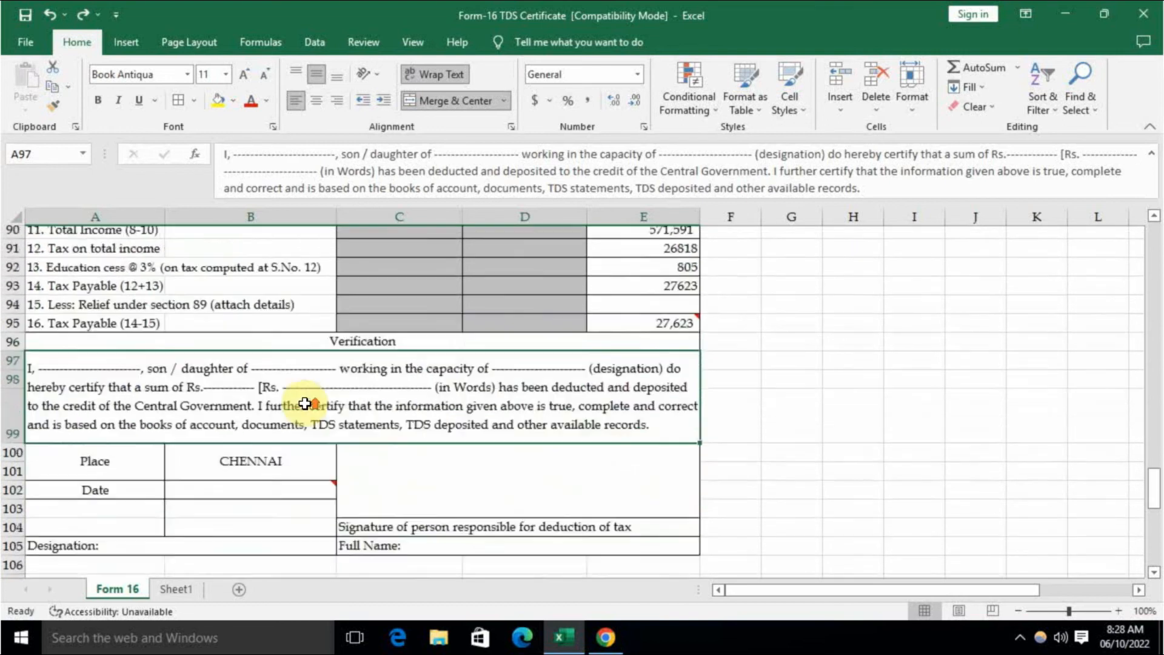
double_click(107, 376)
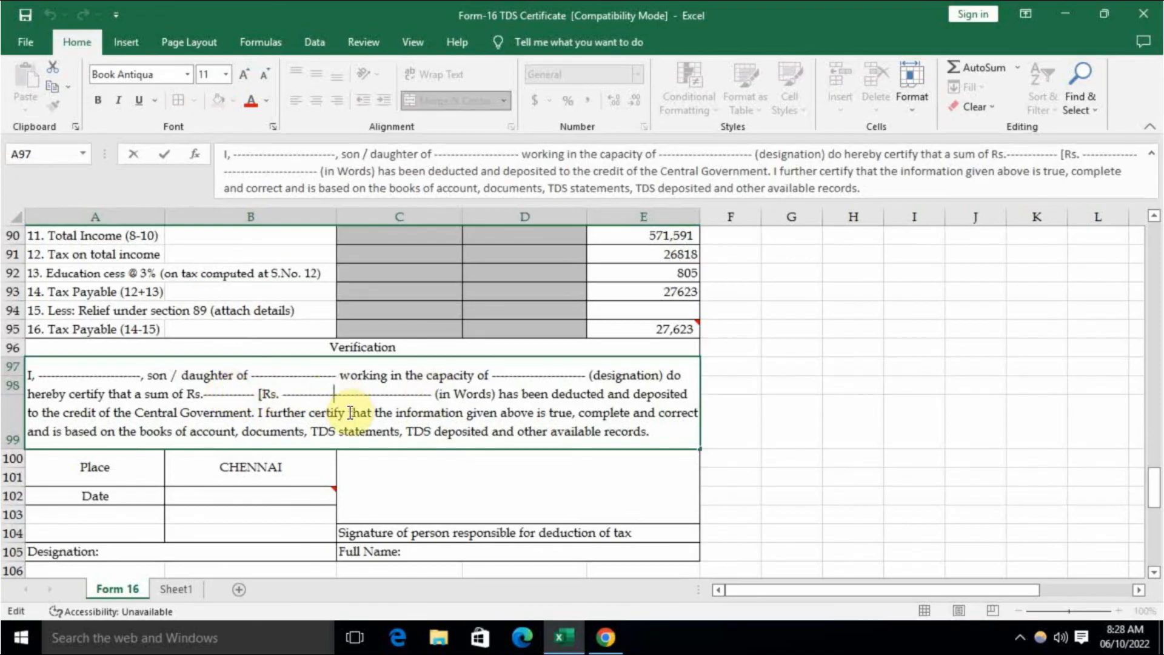
left_click(837, 463)
Examine the Date, Designation, Full Name and signature fields below the Verification statement, and review the form back to its heading.
scroll(243, 459, "down", 1)
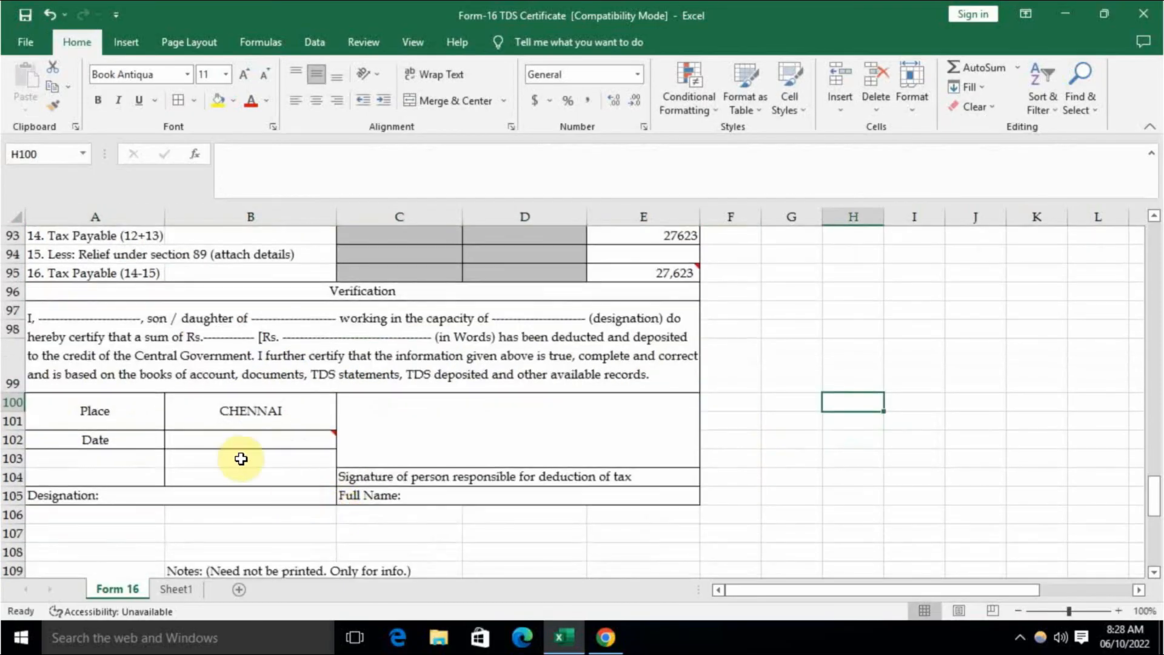
left_click(230, 442)
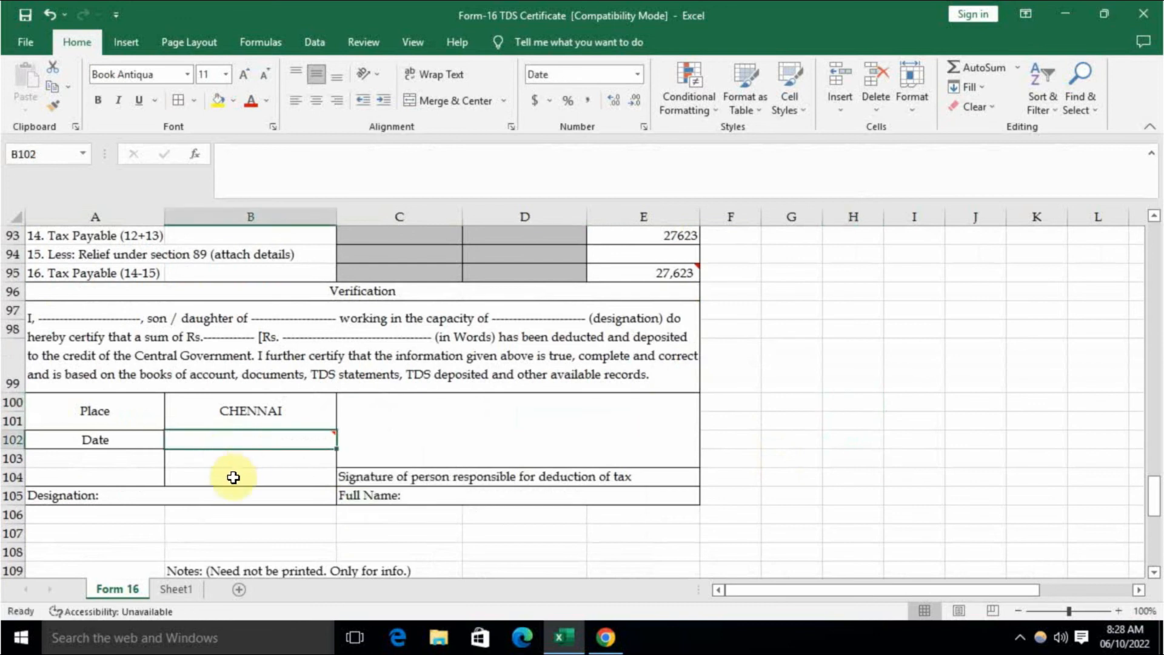
left_click(213, 494)
double_click(189, 496)
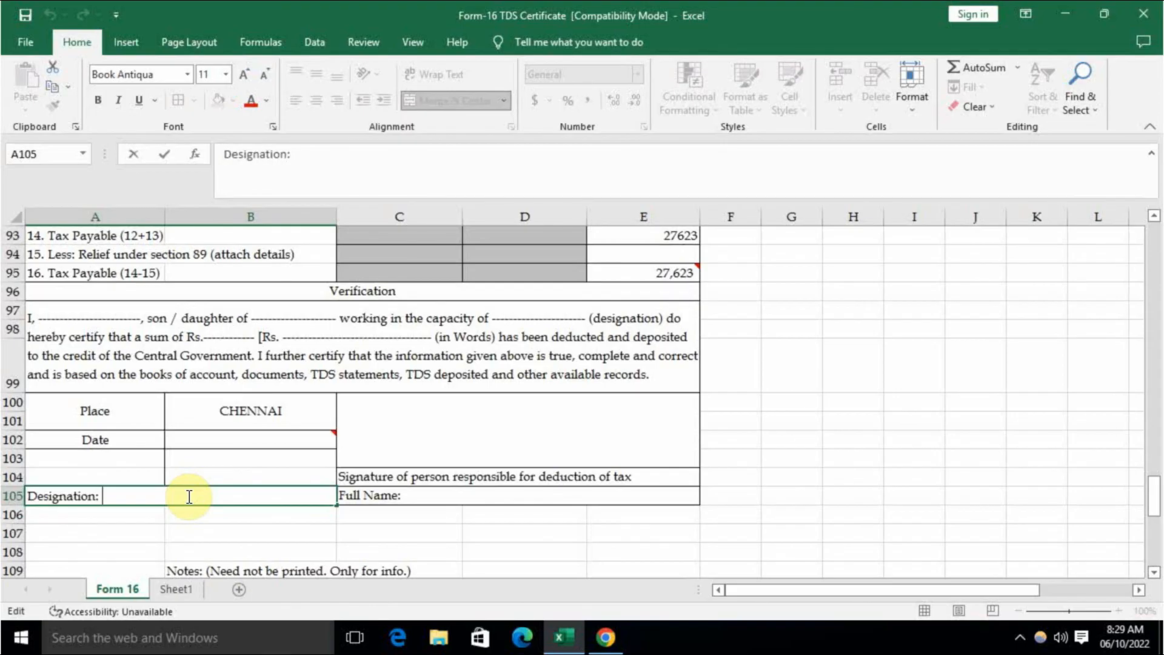
left_click(463, 495)
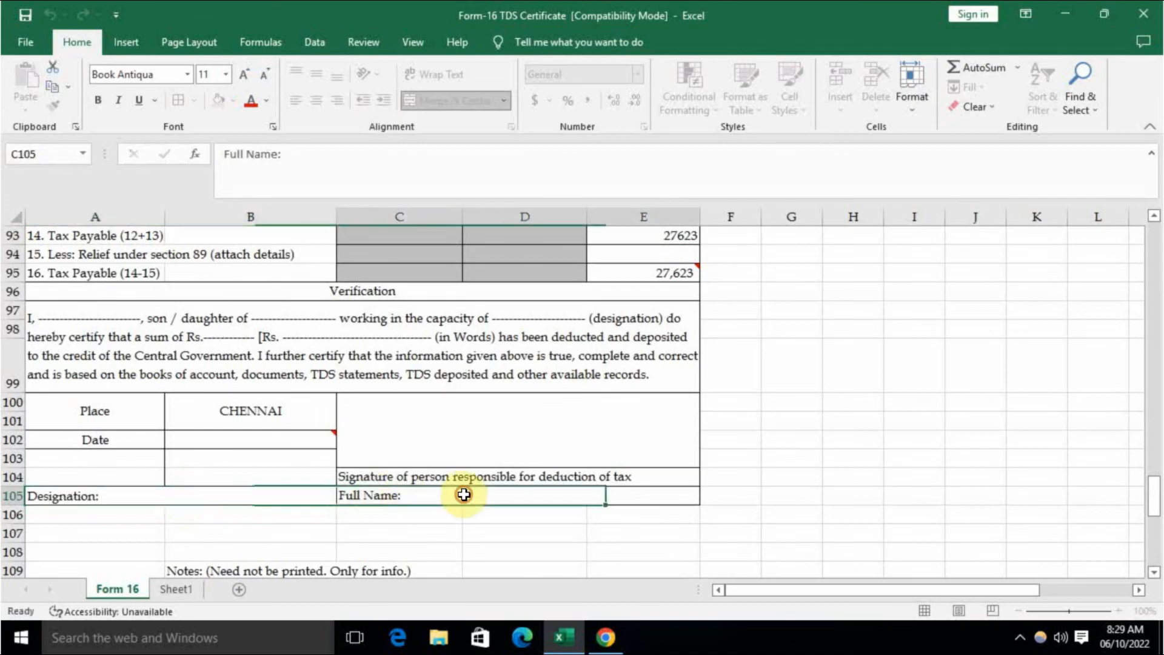
double_click(465, 496)
left_click(475, 437)
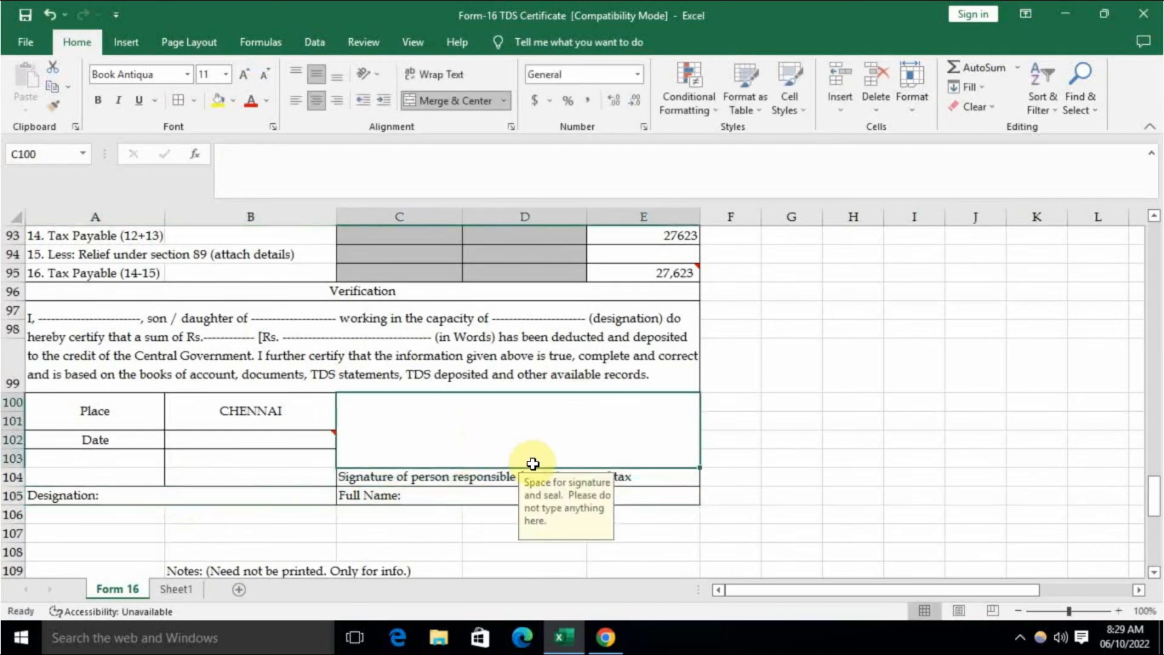
scroll(418, 504, "down", 4)
scroll(449, 490, "up", 4)
scroll(448, 490, "up", 20)
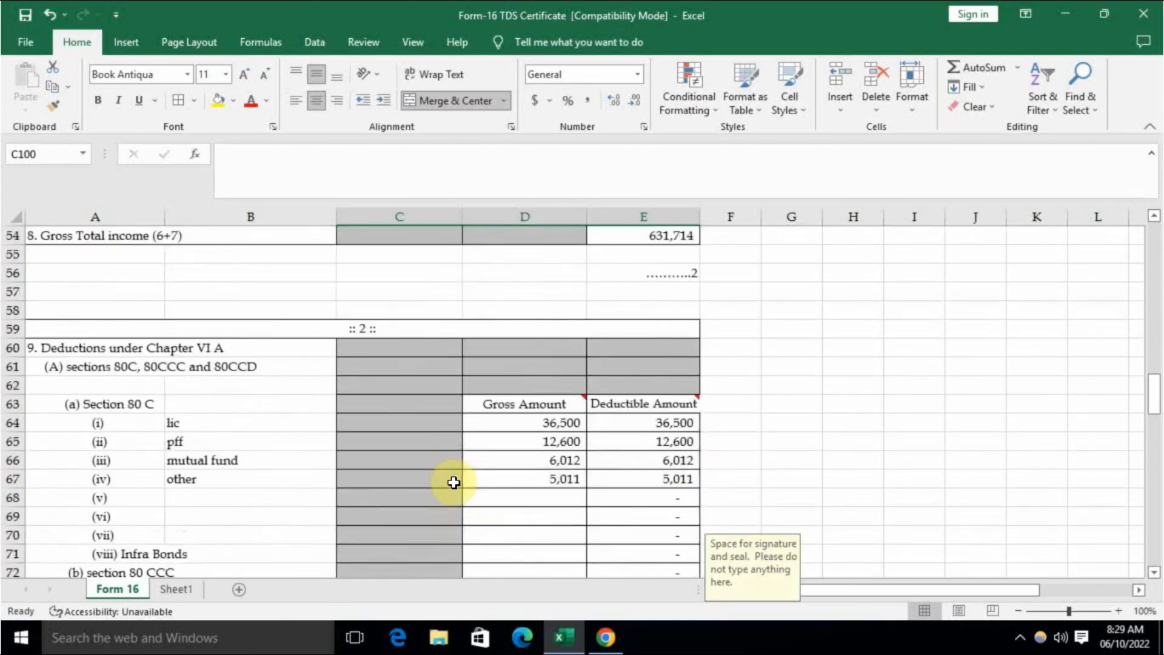
scroll(453, 482, "up", 6)
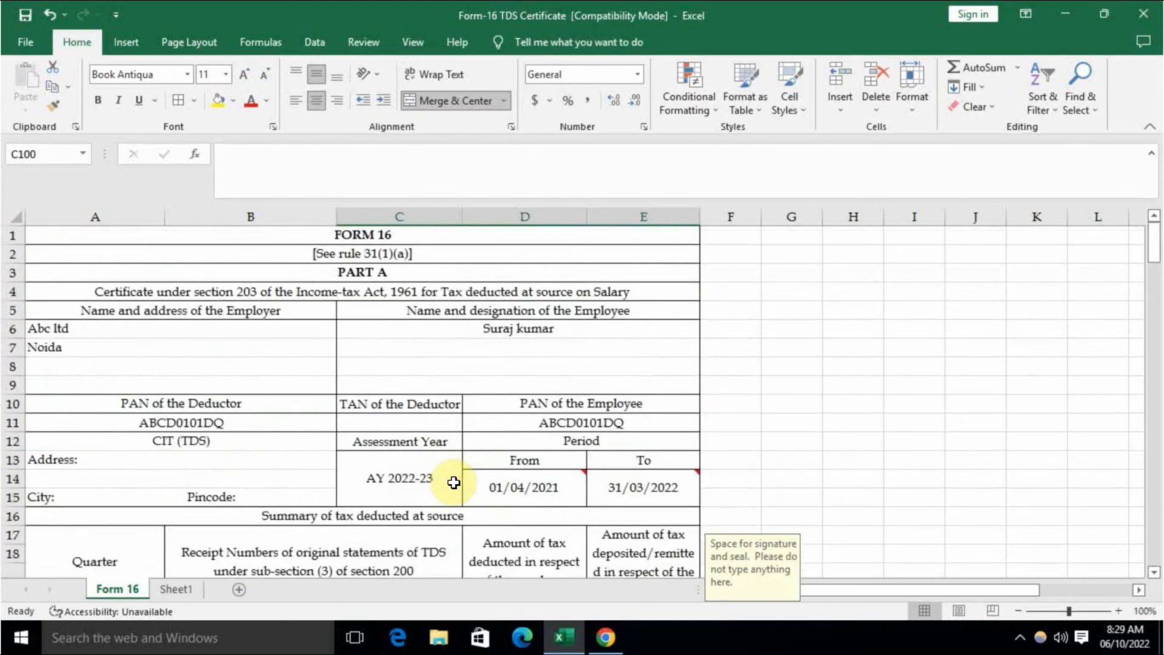
Preview the Form 16 sheet for printing and choose Microsoft Print to PDF as the printer.
key("ctrl+p")
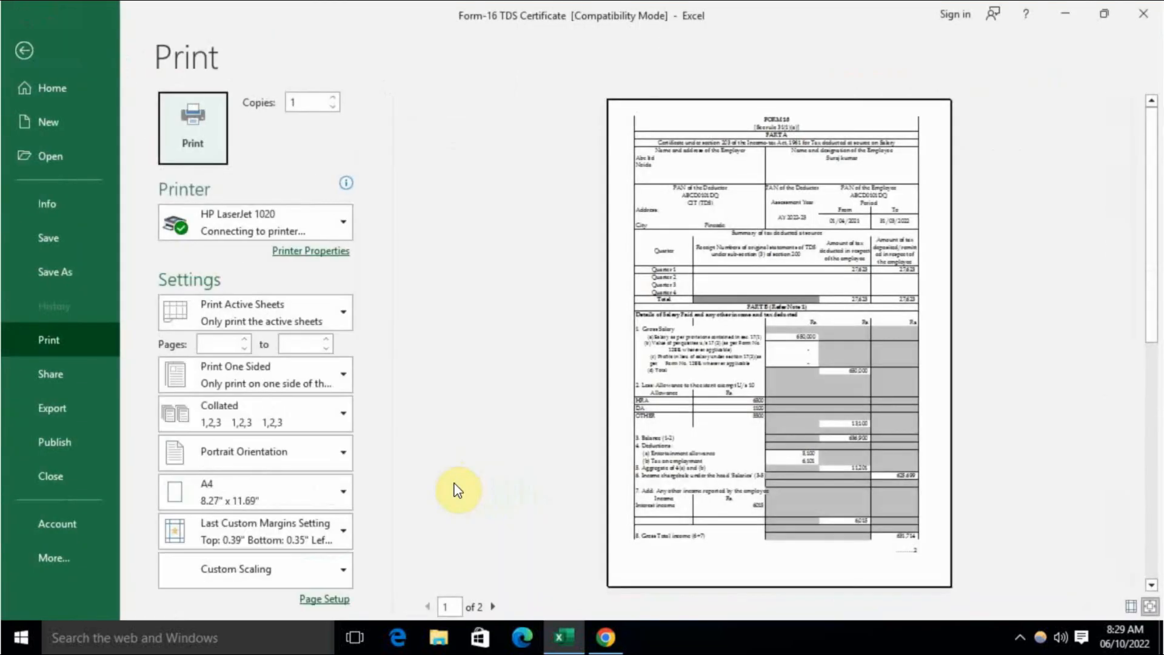
scroll(767, 430, "down", 1)
scroll(766, 428, "up", 1)
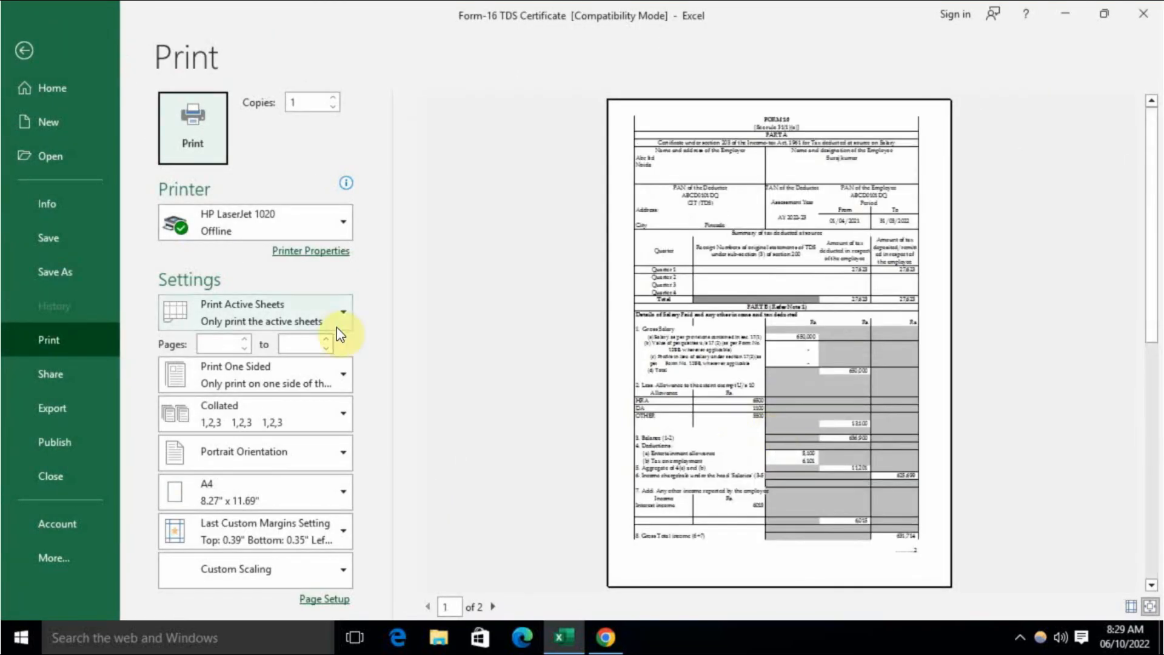
left_click(238, 220)
left_click(303, 340)
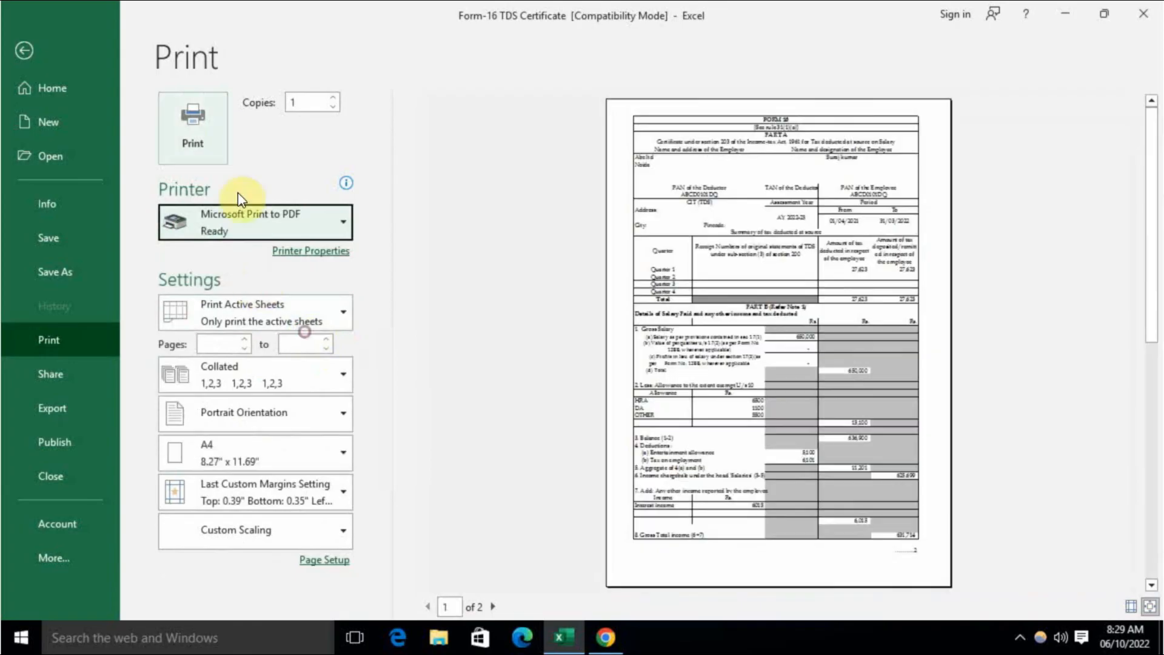
Print the active sheet to a PDF file named FORM 16 in the Oct 2022 folder.
left_click(200, 127)
type("FO")
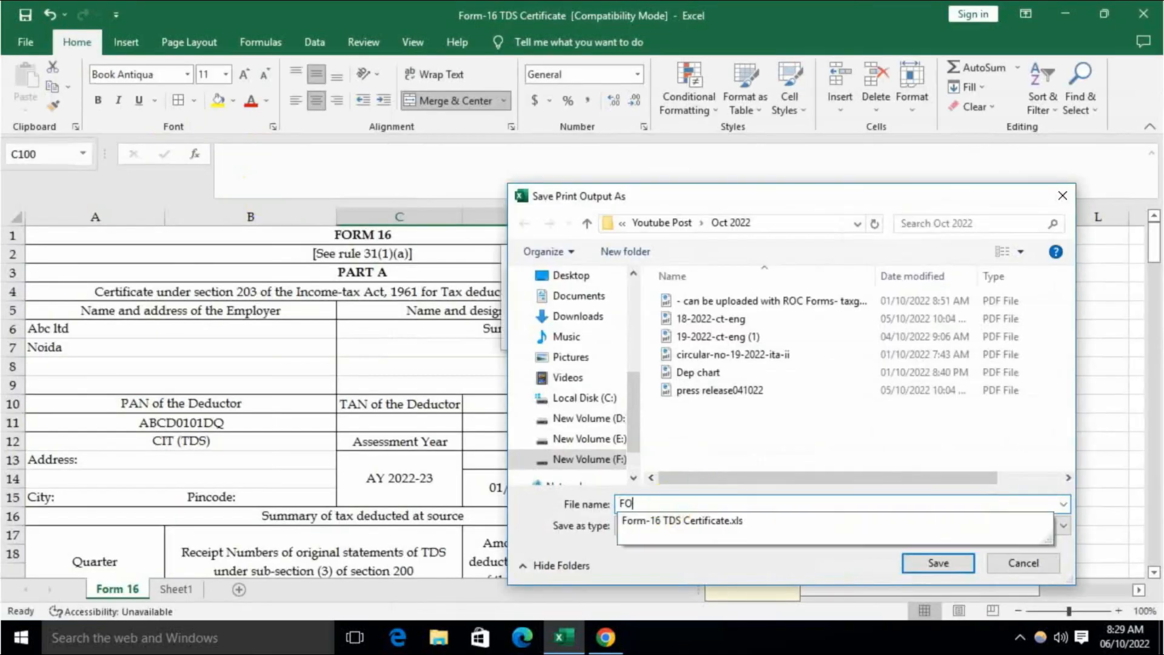
type("RM 16")
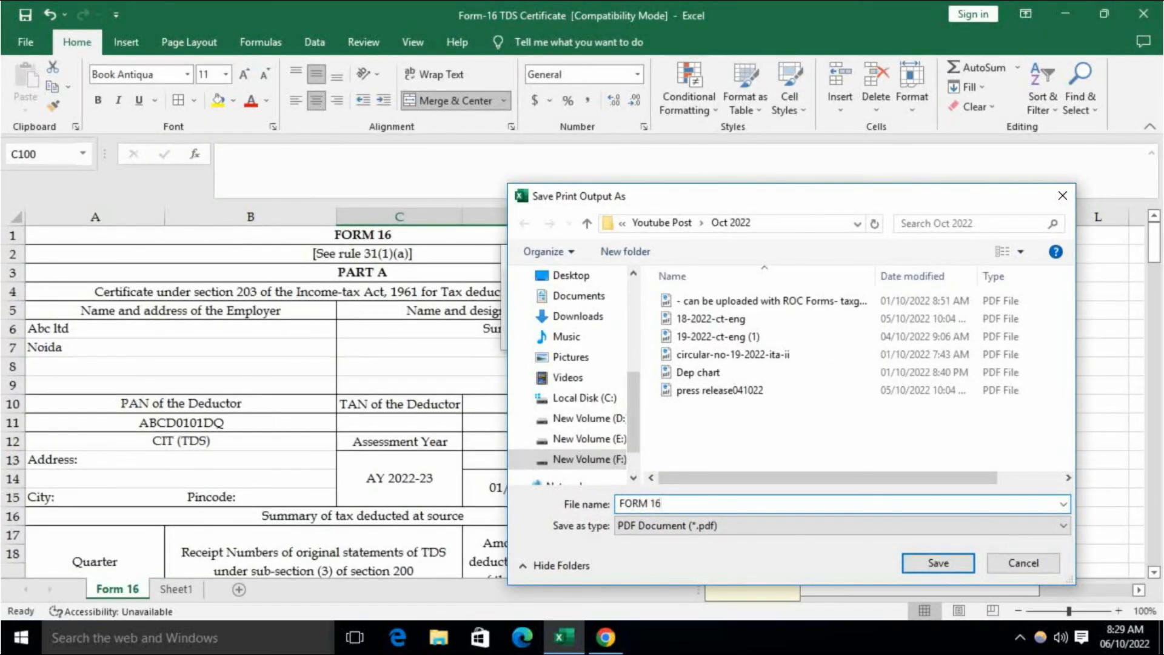
left_click(946, 563)
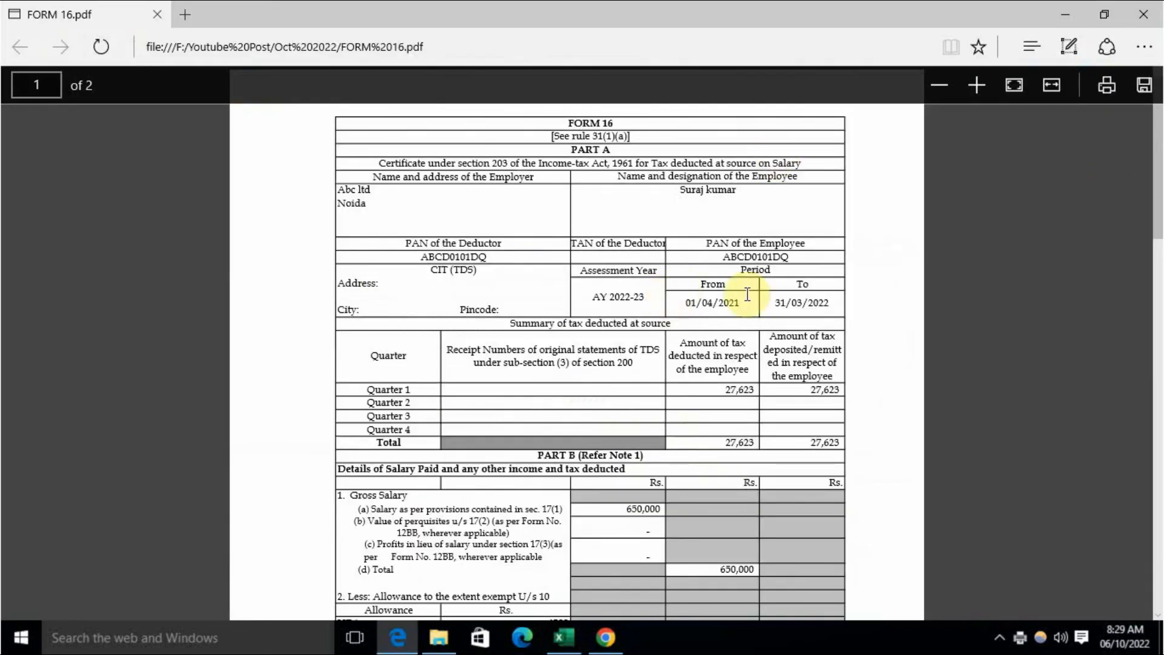
Review both pages of FORM 16.pdf, close the PDF and return to the certificate workbook in Excel.
scroll(763, 339, "down", 4)
scroll(771, 343, "up", 4)
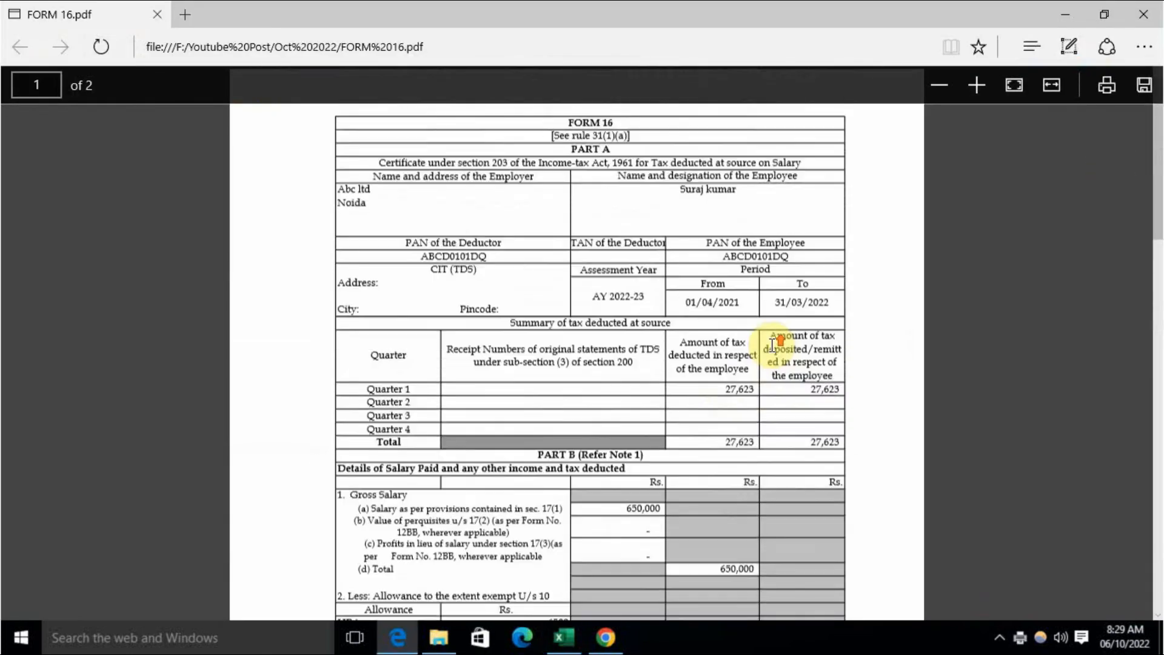
scroll(773, 343, "down", 15)
scroll(774, 350, "down", 1)
scroll(776, 350, "up", 15)
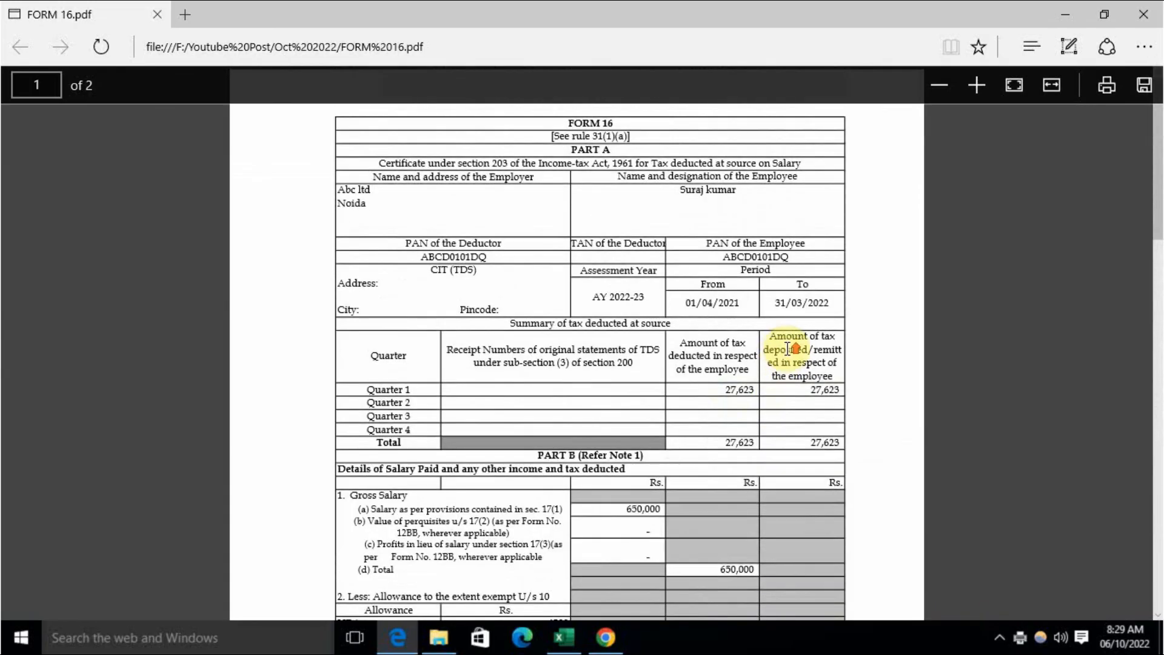
left_click(1143, 13)
left_click(567, 635)
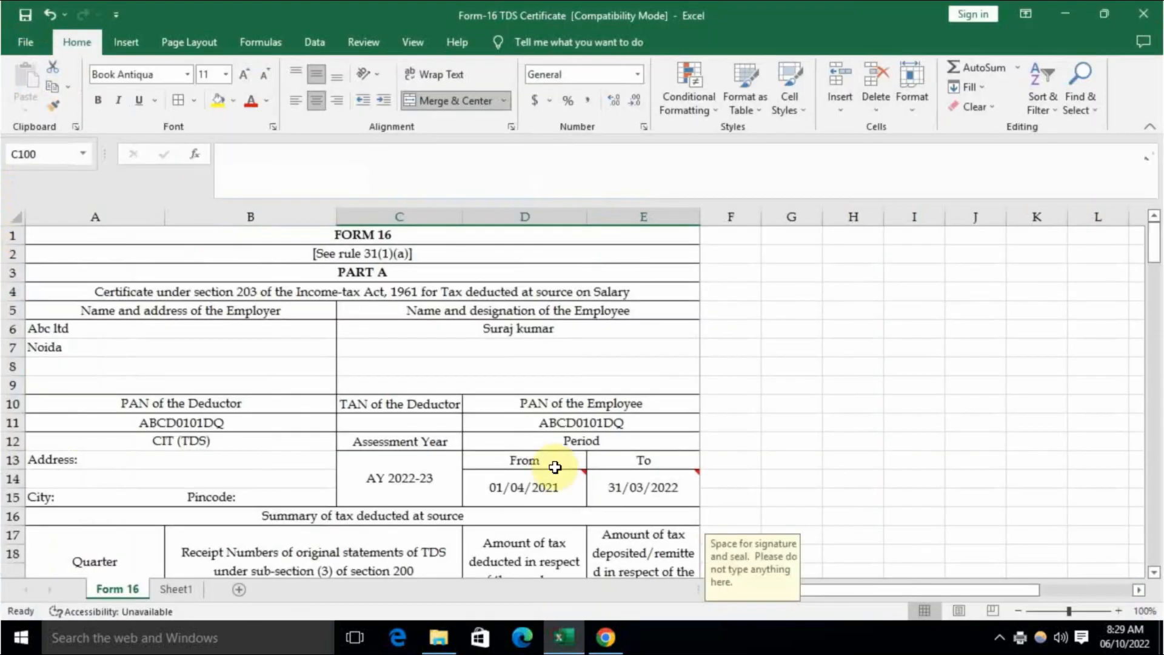
left_click(744, 404)
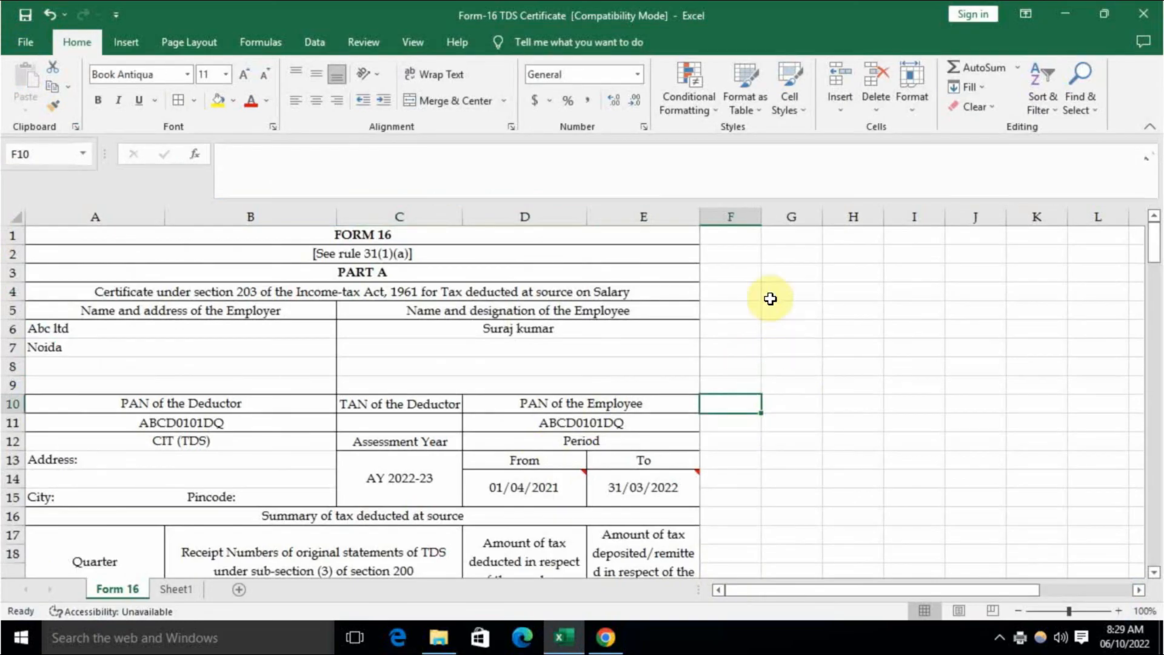